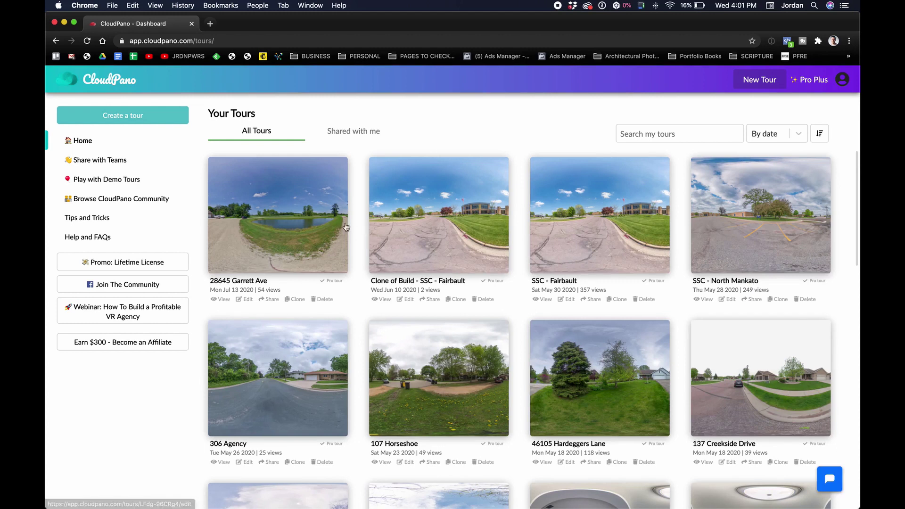
scroll(351, 221, "up", 15)
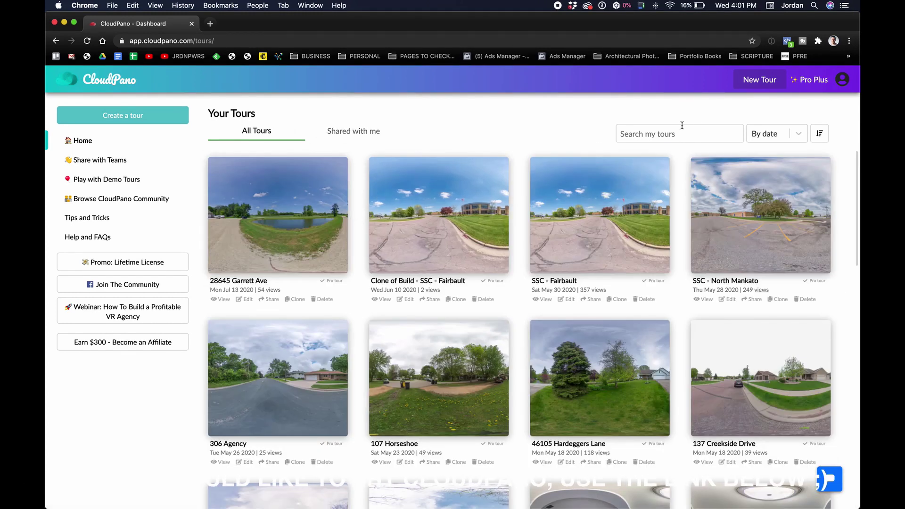
left_click(799, 136)
left_click(800, 137)
left_click(87, 141)
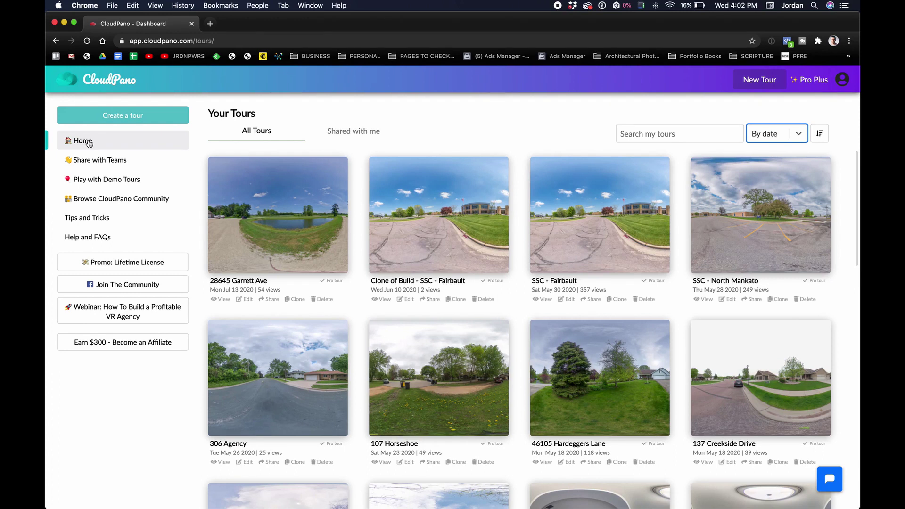
- Look through the demo tours, the popular community tours and the help center, closing the help page when done
left_click(99, 180)
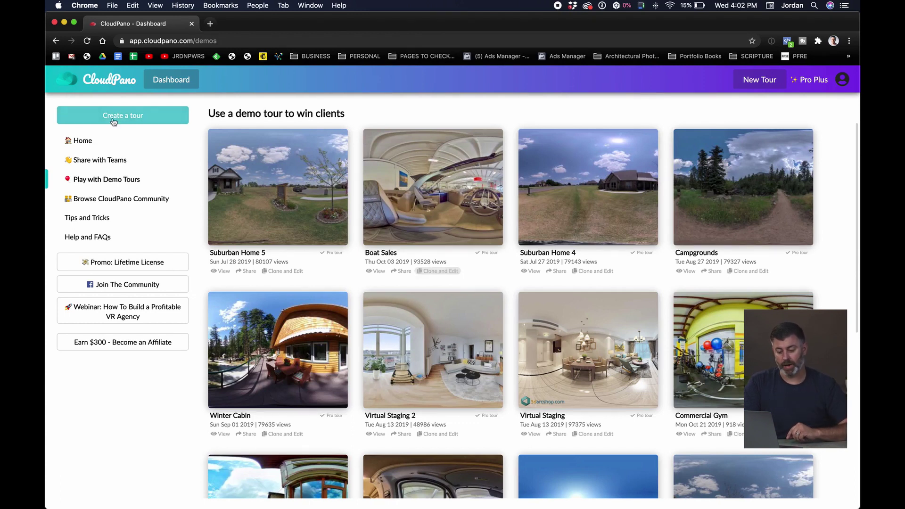
left_click(119, 200)
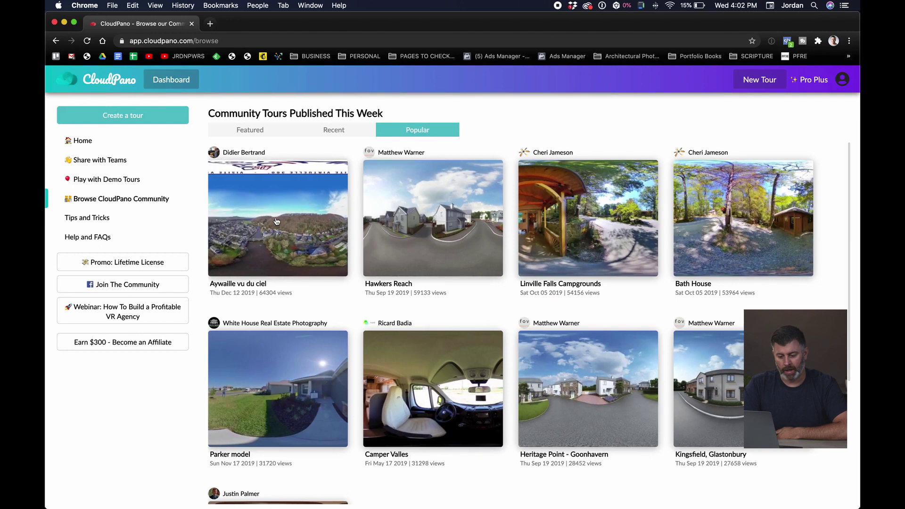
left_click(89, 237)
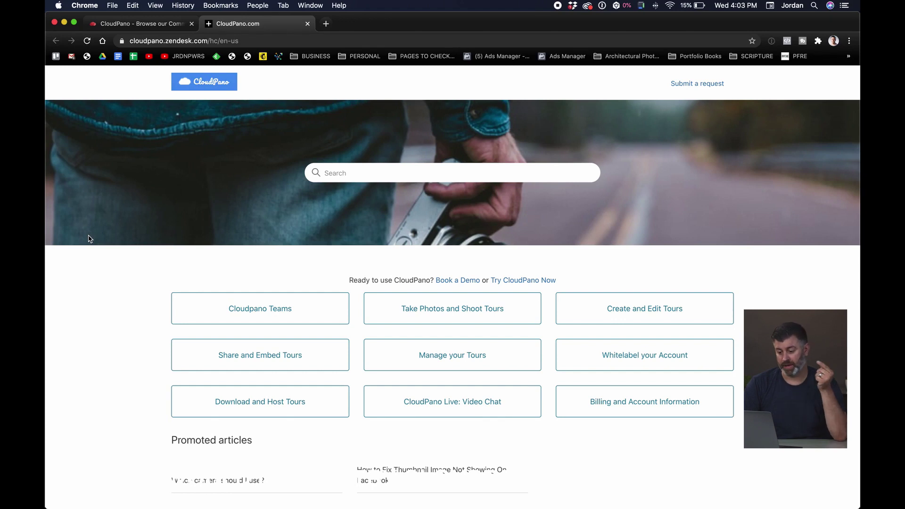
left_click(307, 24)
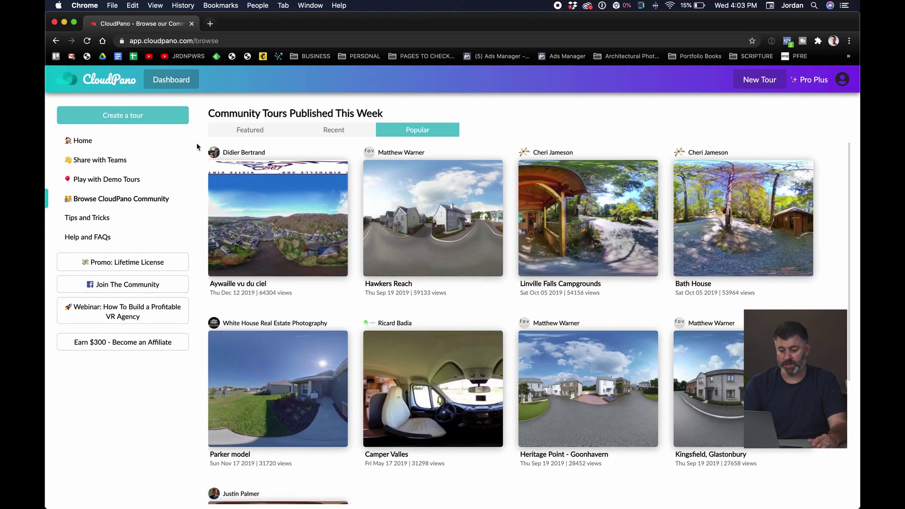
- Create a new tour named "123 Sesame Streert"
left_click(140, 115)
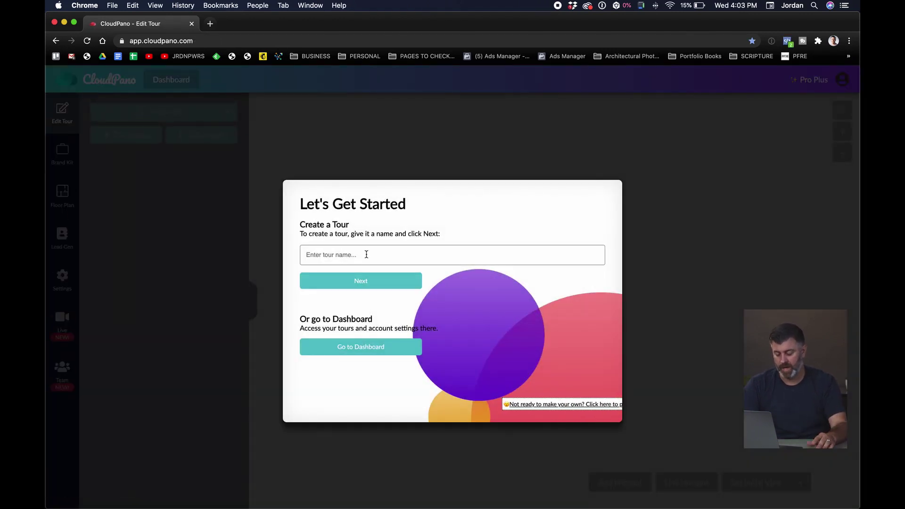
left_click(367, 255)
type("123 Sesame Streert")
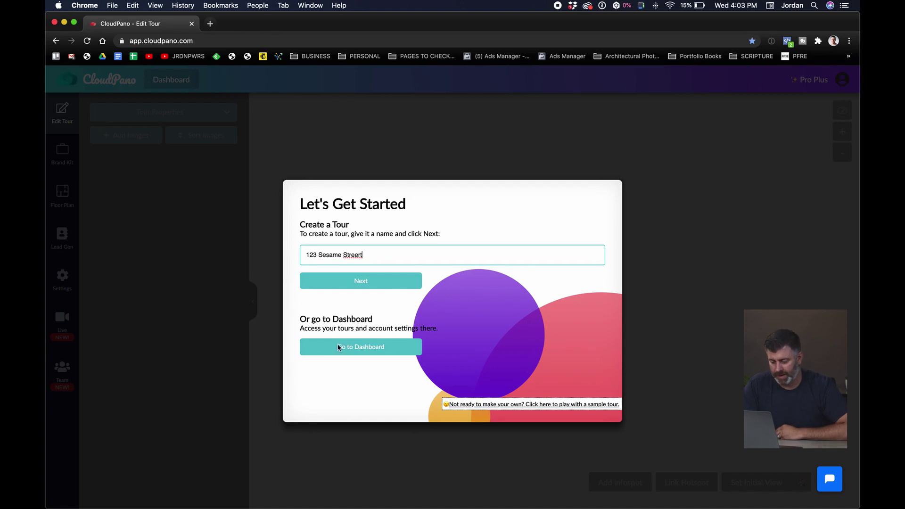
left_click(359, 281)
- Upload the 360 photos _-01.jpg through _-5.jpg from the Garrett folder inside Dropbox's TO UPLOAD folder
left_click(451, 246)
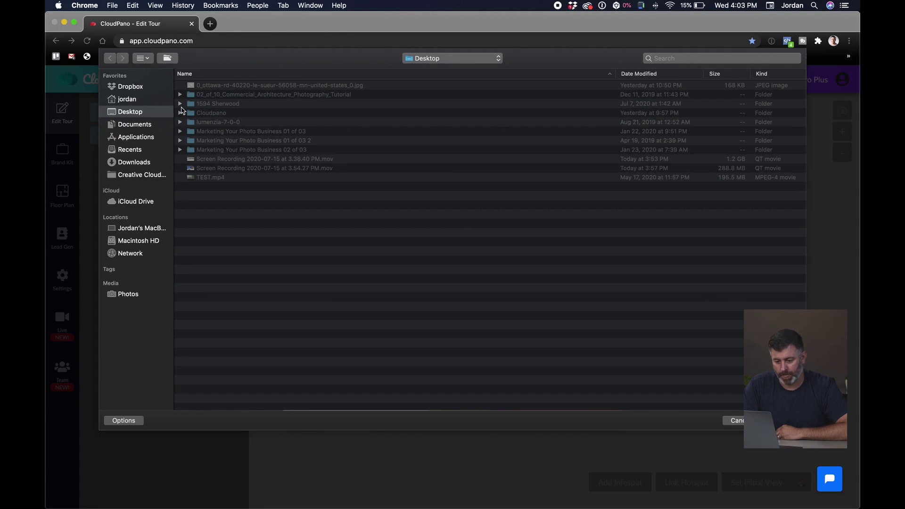
left_click(138, 88)
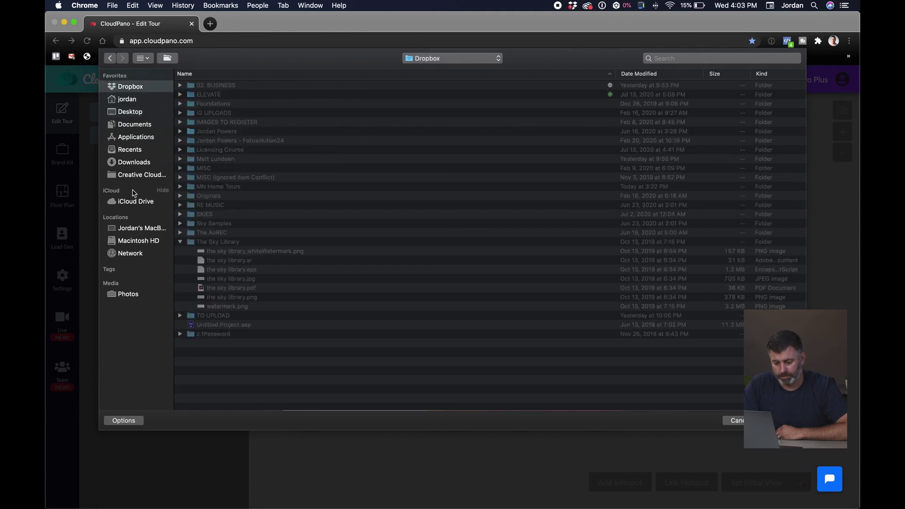
double_click(191, 316)
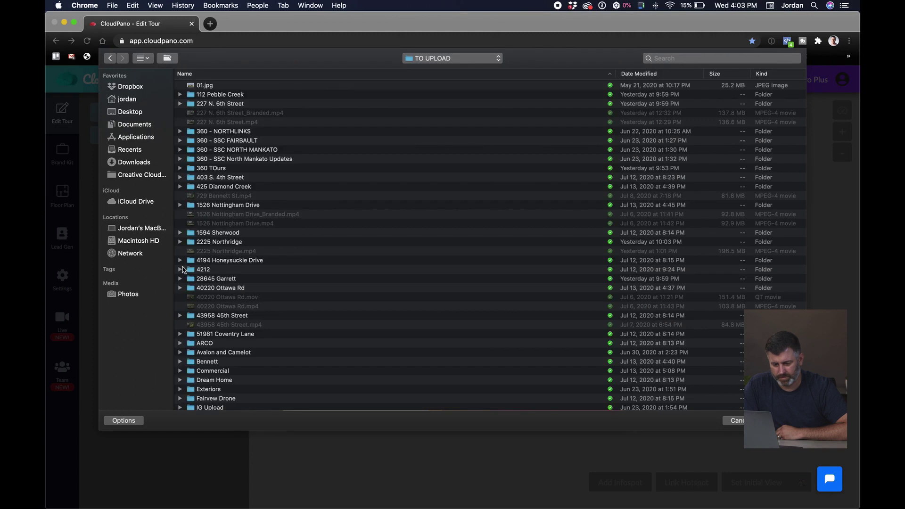
double_click(189, 278)
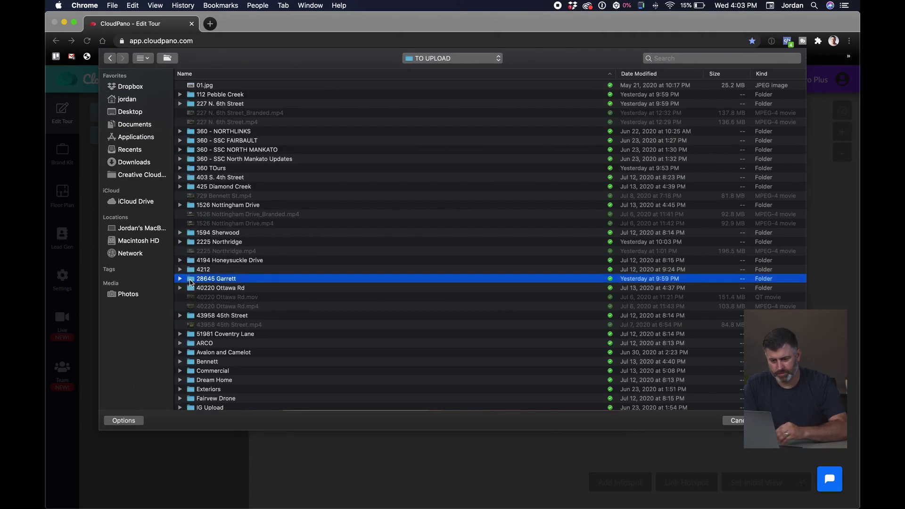
left_click(212, 88)
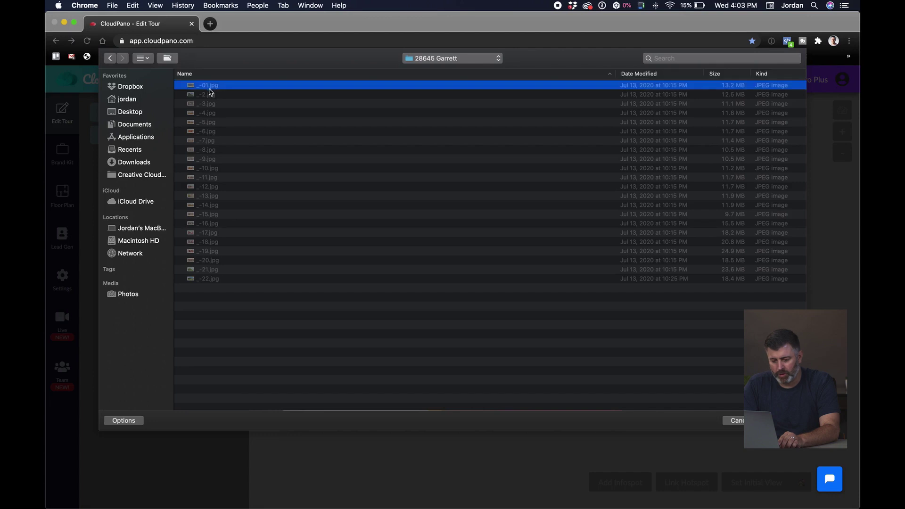
left_click(209, 124, "shift")
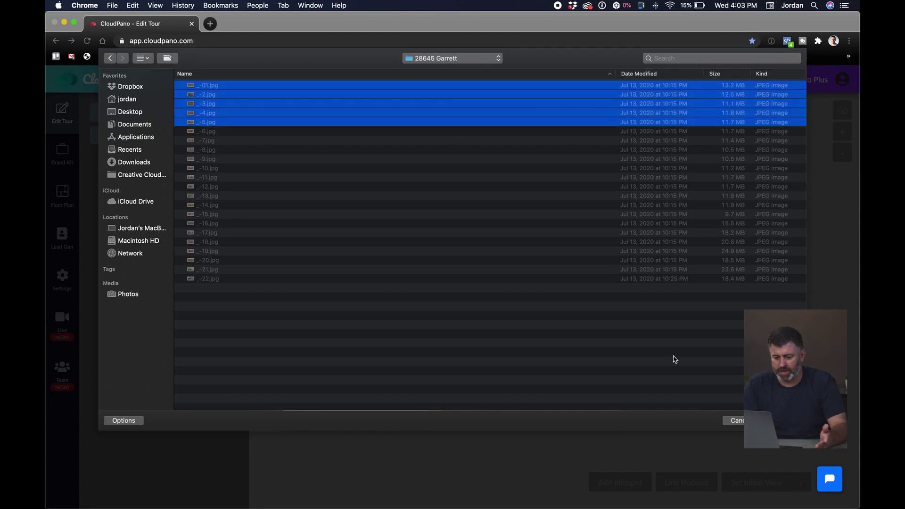
key("Return")
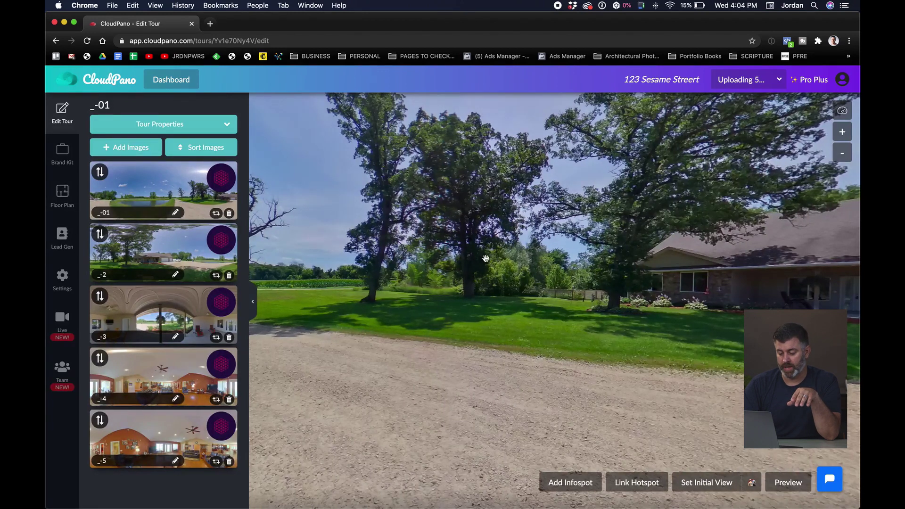
- Look around the first panorama and view the available sorting options for the tour's images
left_click_drag(422, 245, 520, 264)
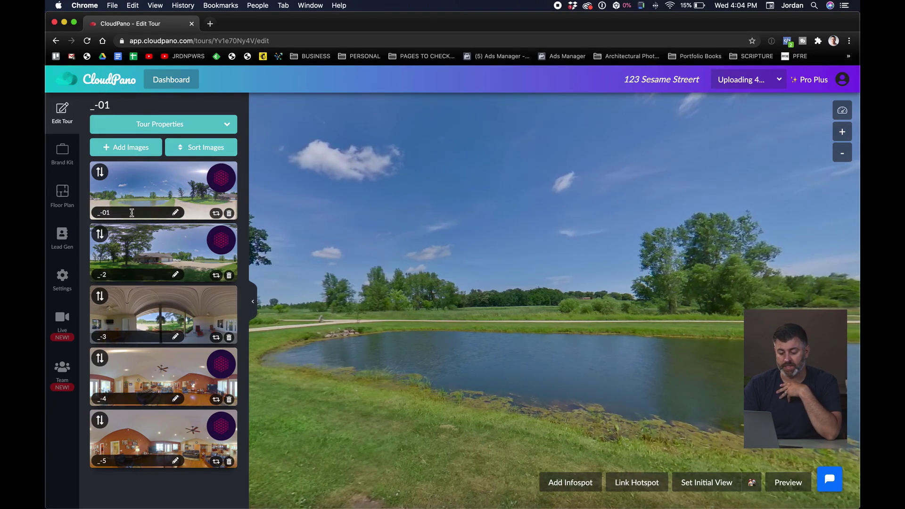
left_click(201, 149)
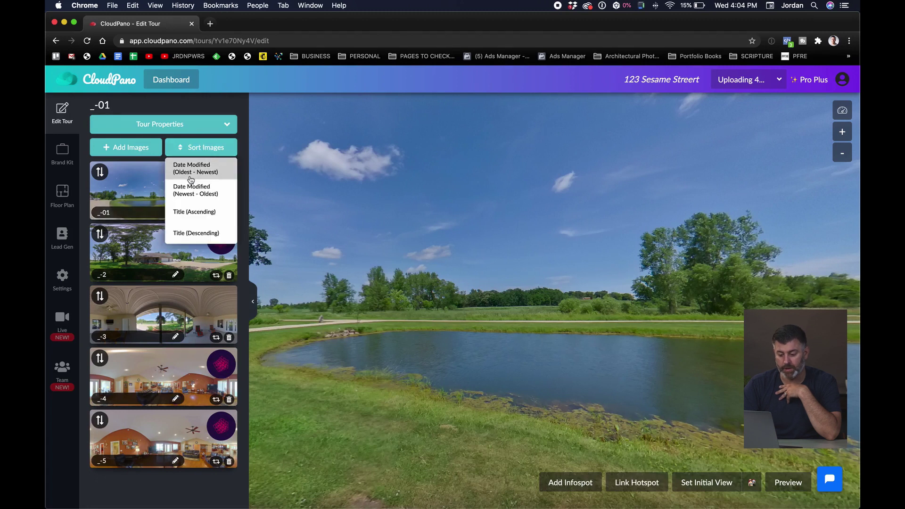
left_click(201, 147)
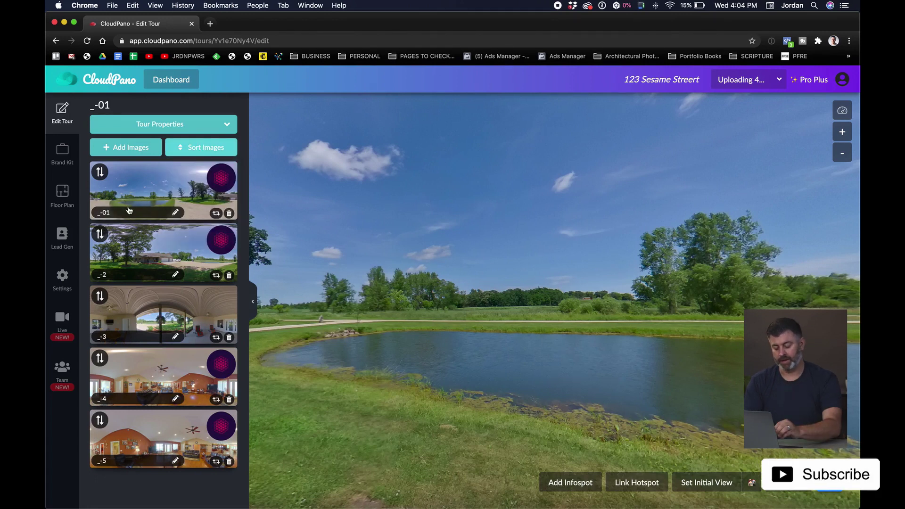
- Rename the scenes _-01, _-2 and _-3 as "Front Yard 1", "Front Yard 2" and "Front Yard"
left_click(127, 212)
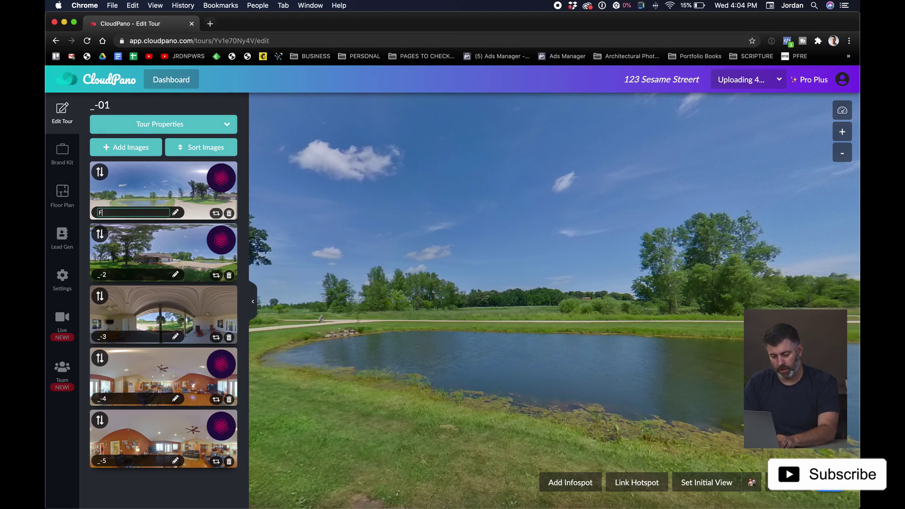
type("Front Yard 1")
key("Return")
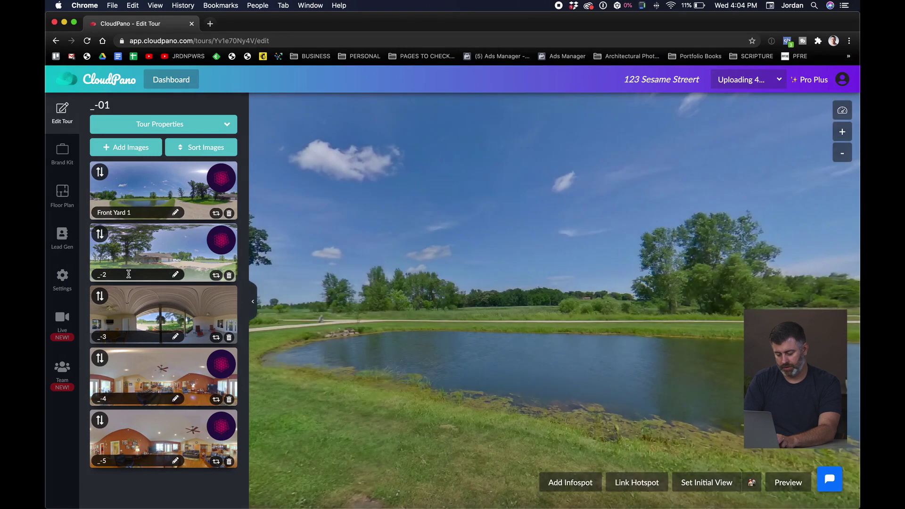
left_click(128, 274)
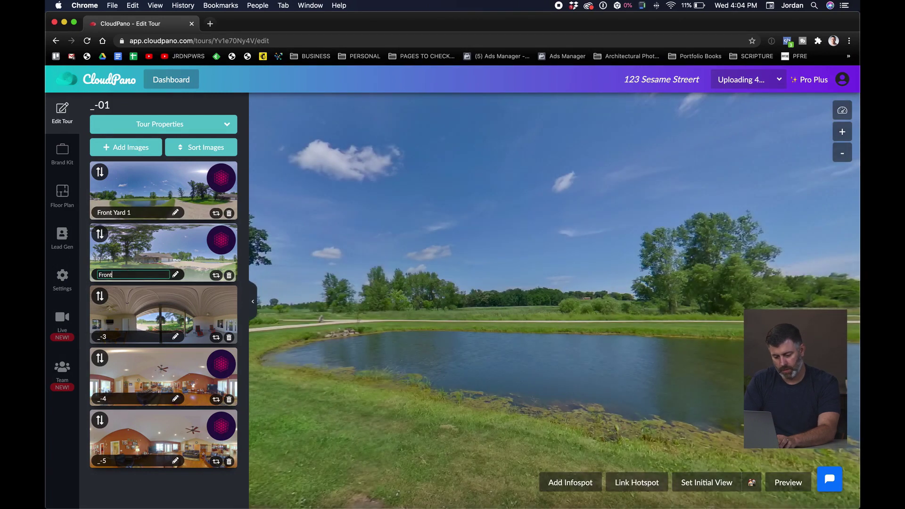
type("Front Yard 2")
key("Return")
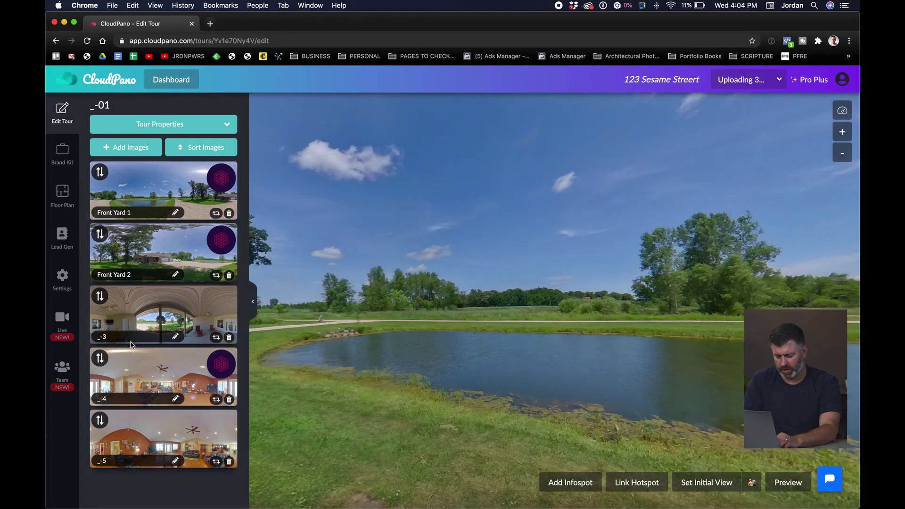
left_click(132, 337)
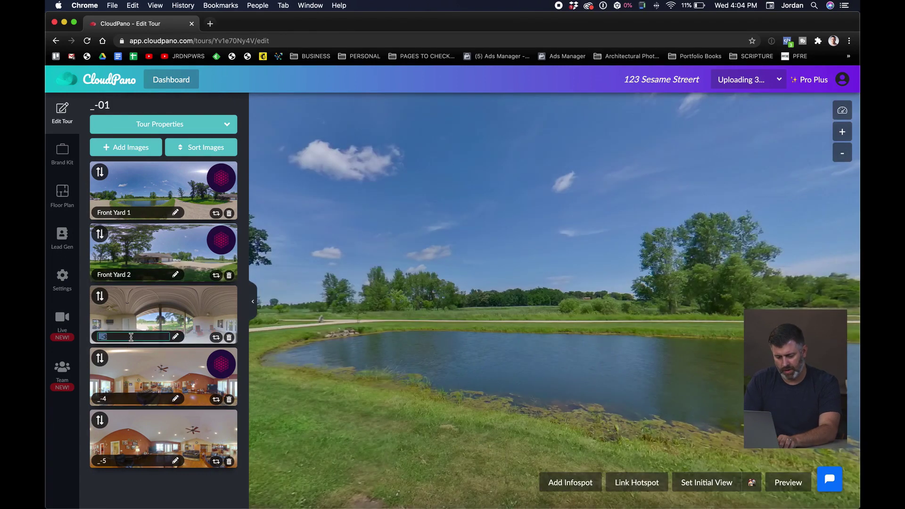
type("Front Yard")
key("Return")
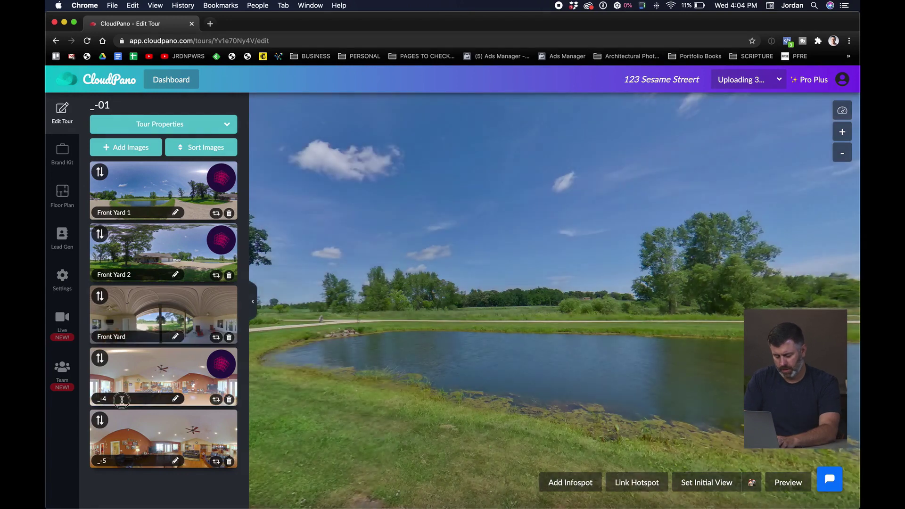
- Rename the scene _-4 as "Foyer" and the scene _-5 as "Living Room"
left_click(121, 399)
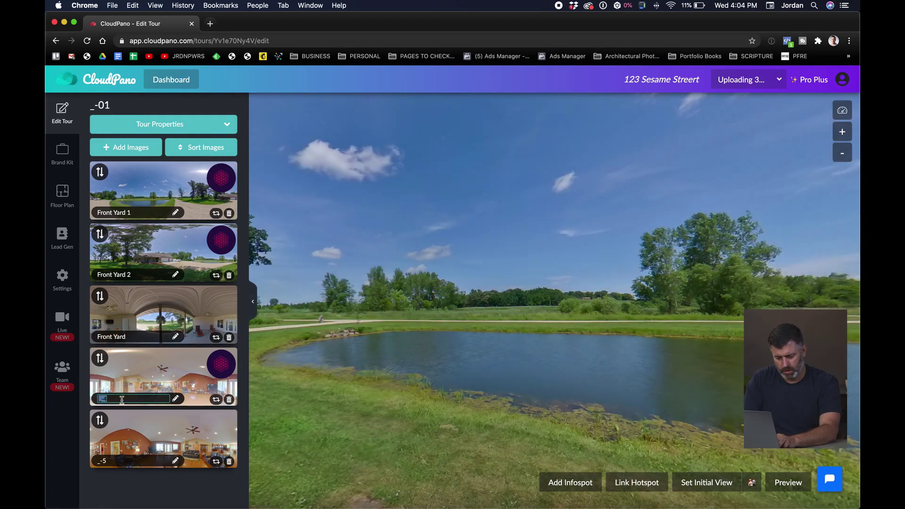
type("Foyer")
key("Return")
left_click(126, 461)
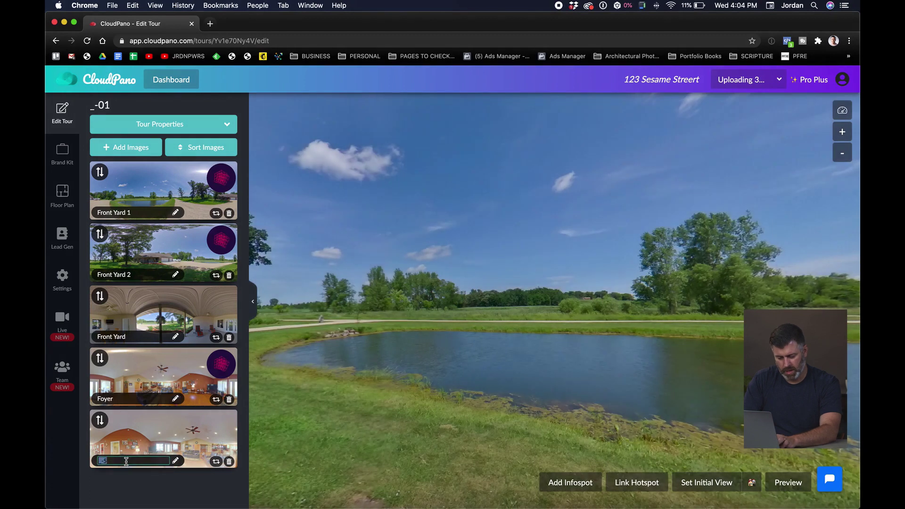
type("Living Room")
key("Return")
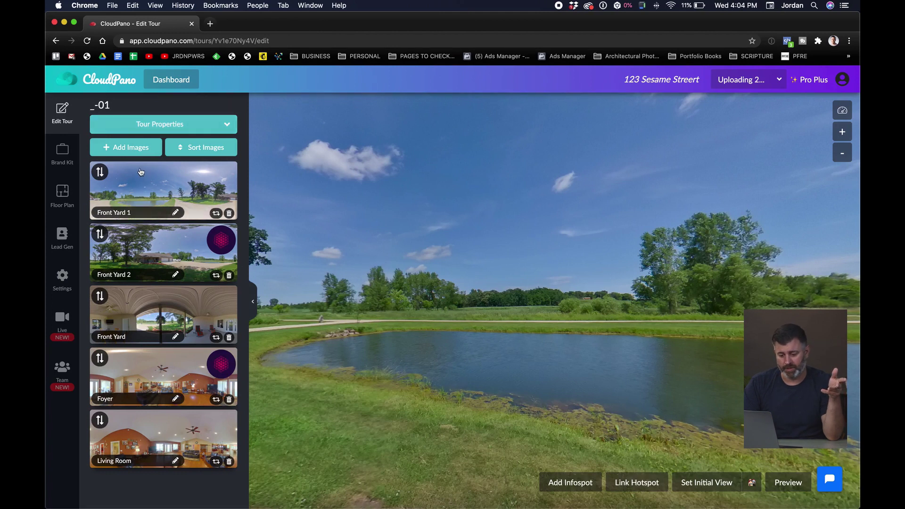
- Show the Front Yard 1 scene and add the panoramas _-6.jpg through _-10.jpg to the tour
left_click(140, 172)
left_click(131, 148)
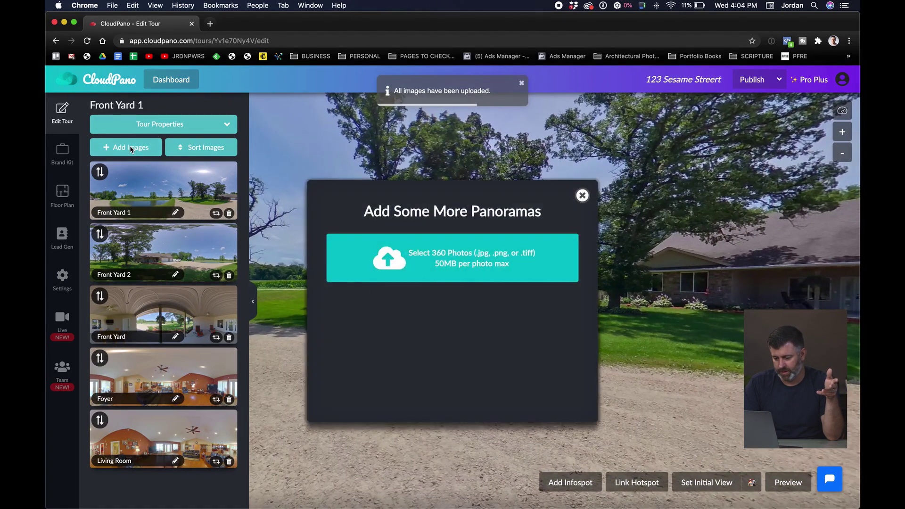
left_click(471, 262)
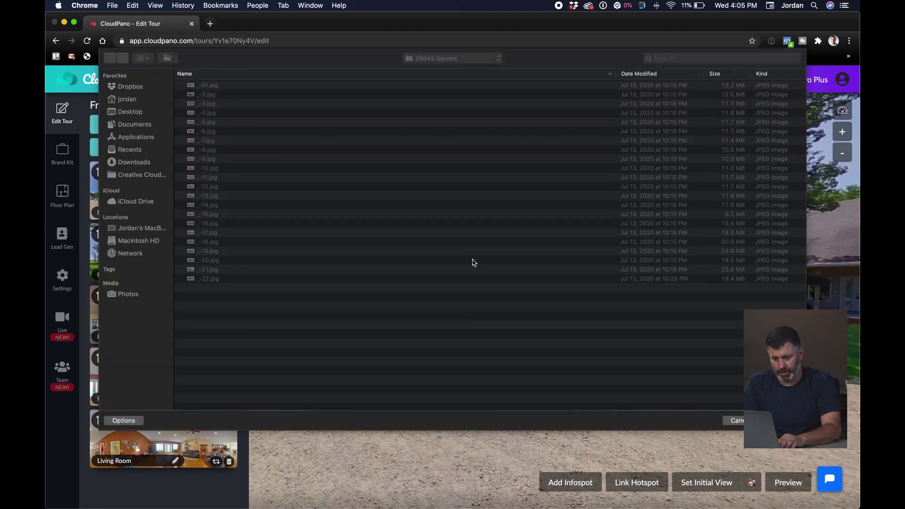
left_click(202, 134)
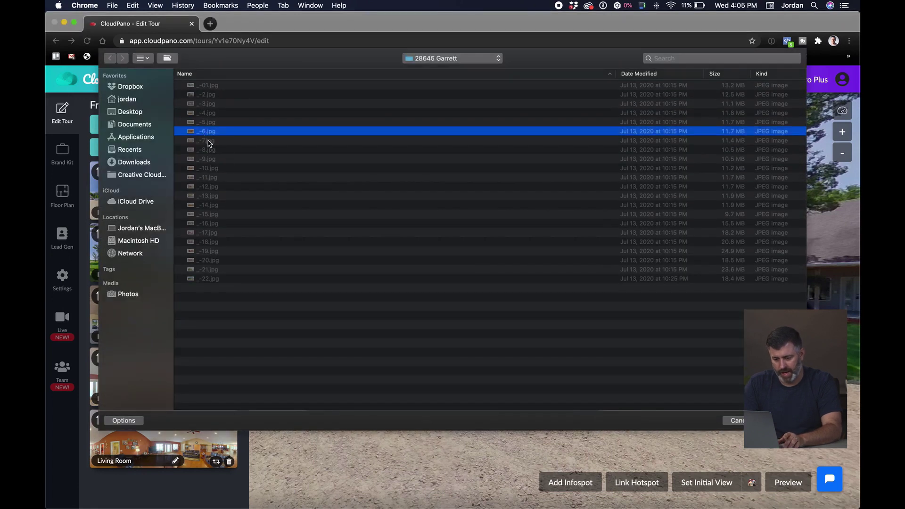
left_click(209, 170, "shift")
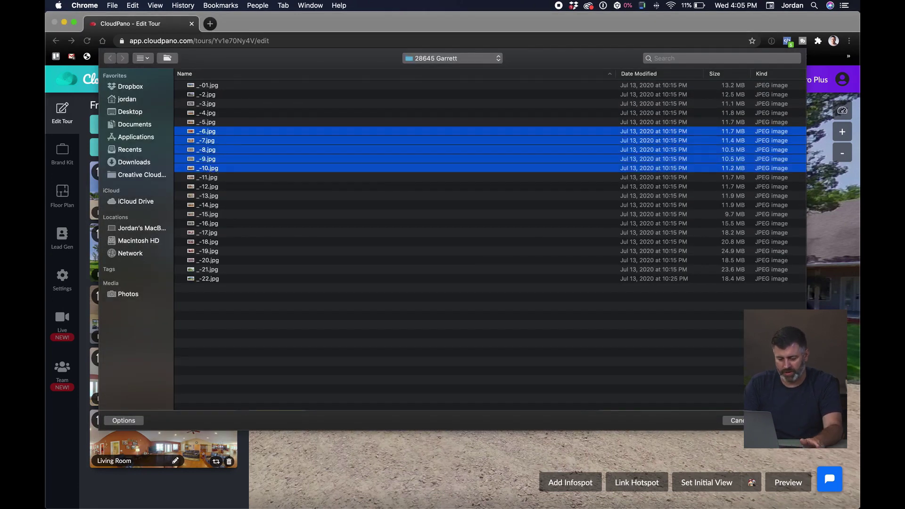
key("Return")
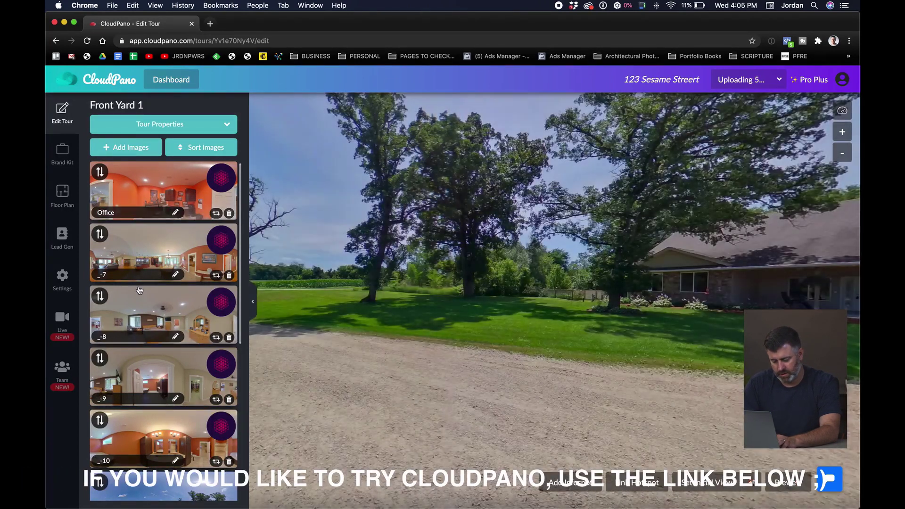
- Rename the scene _-7 as "Diuning Room"
left_click(130, 274)
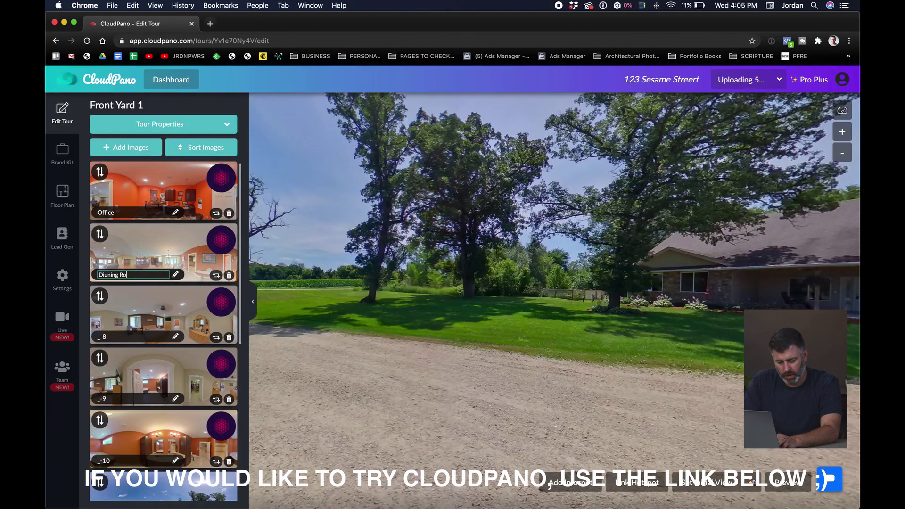
left_click(125, 338)
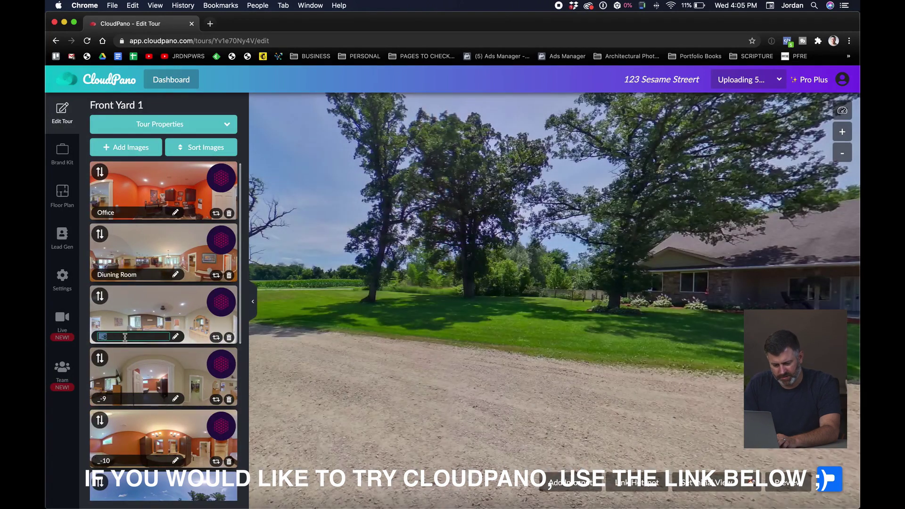
key("Return")
scroll(163, 313, "down", 2)
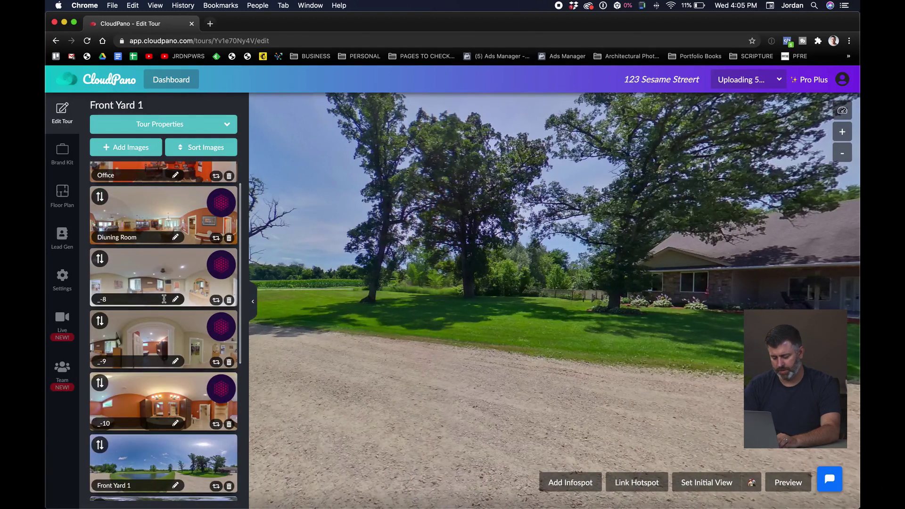
- Rename the scene _-8 as "Master" and delete the scenes _-9 and _-10 from the tour
left_click(130, 301)
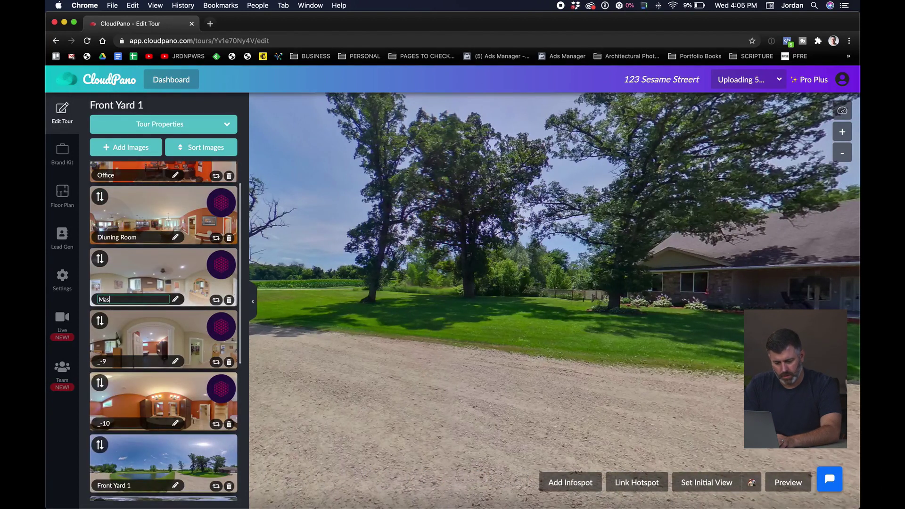
key("Return")
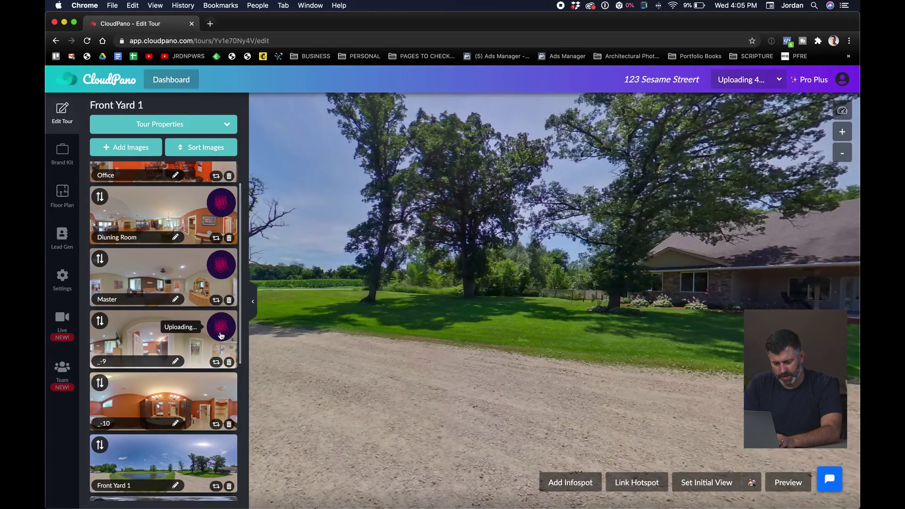
left_click(230, 363)
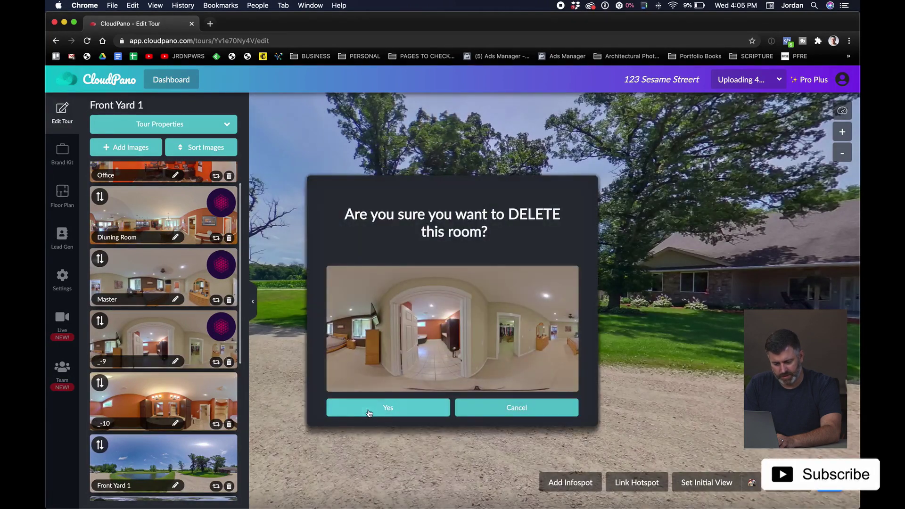
left_click(372, 410)
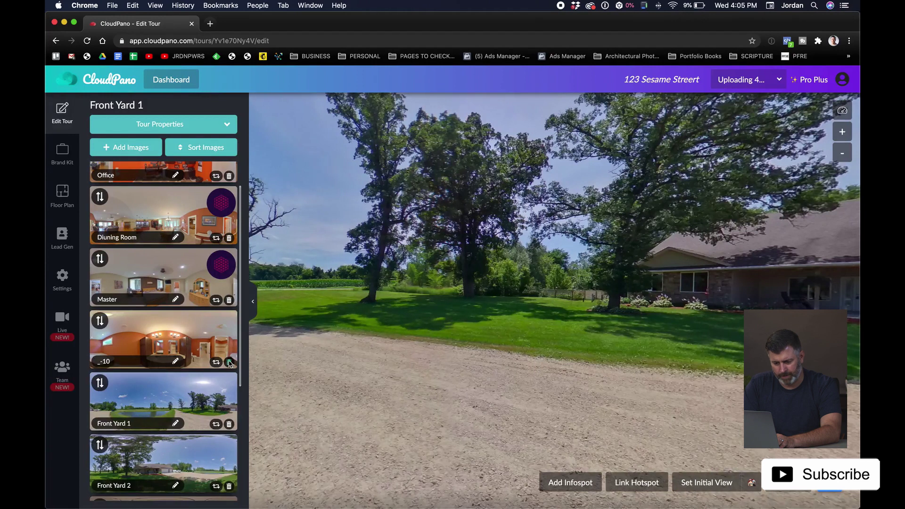
left_click(229, 363)
left_click(379, 409)
- Reorder the scenes so that Office, Diuning Room and Master follow Living Room in that order, with Front Yard 1 first
scroll(170, 236, "up", 2)
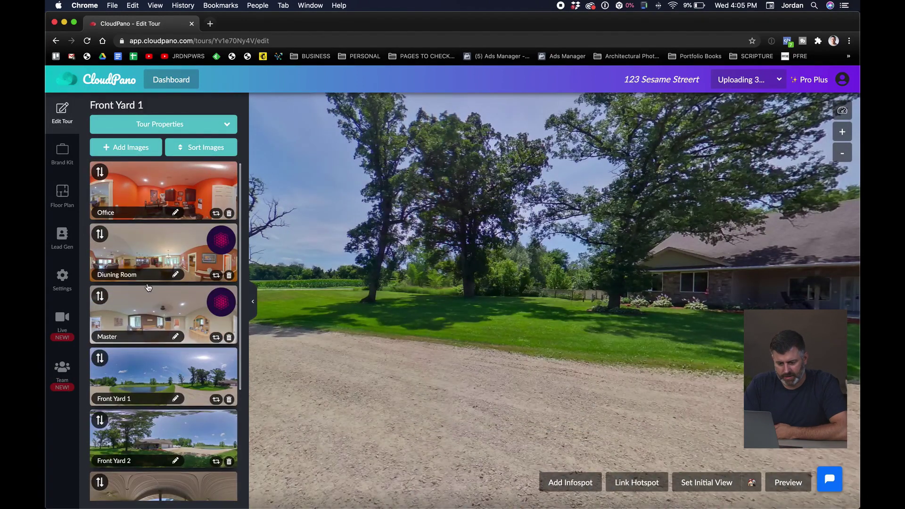
left_click_drag(99, 172, 139, 452)
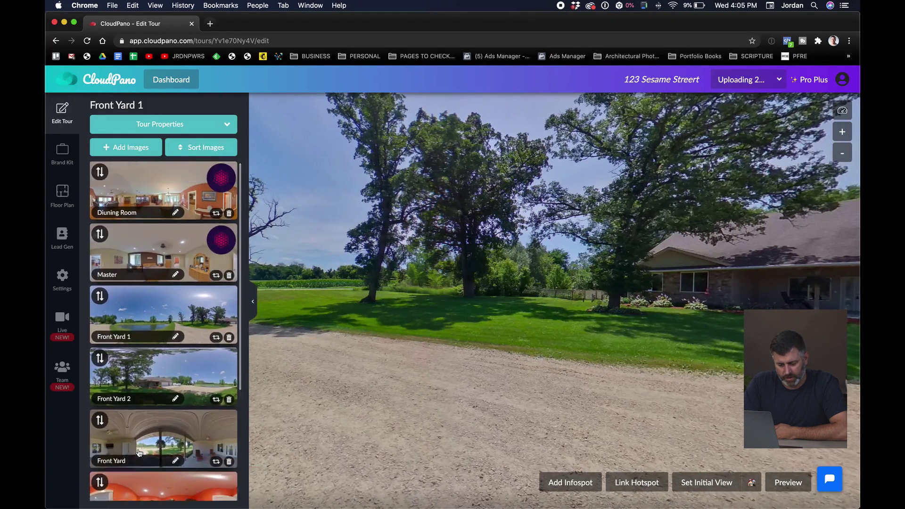
scroll(139, 452, "down", 5)
left_click_drag(99, 333, 104, 494)
left_click_drag(131, 453, 105, 402)
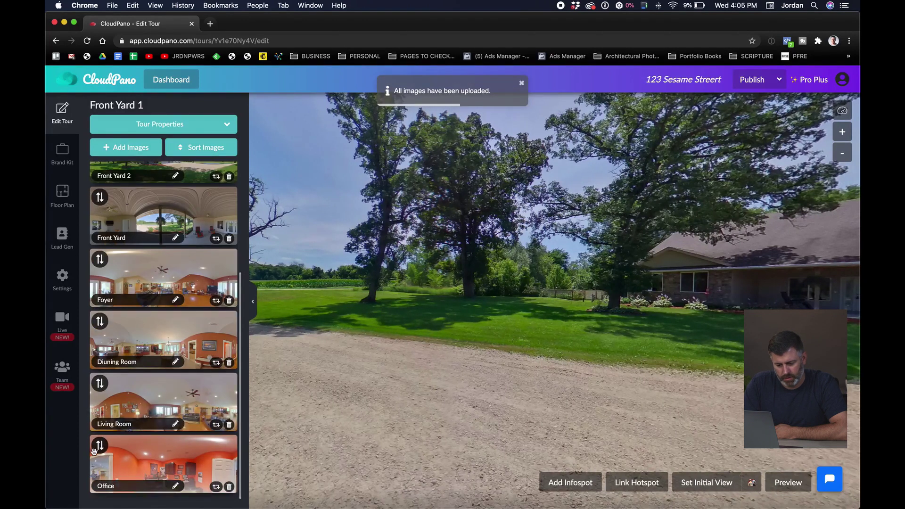
left_click_drag(101, 389, 99, 467)
mouse_move(96, 330)
left_mouse_down()
mouse_move(96, 471)
mouse_move(99, 330)
mouse_move(118, 259)
mouse_move(157, 228)
mouse_move(107, 188)
mouse_move(97, 478)
mouse_move(112, 481)
mouse_move(101, 408)
mouse_move(101, 472)
mouse_move(106, 460)
left_mouse_up()
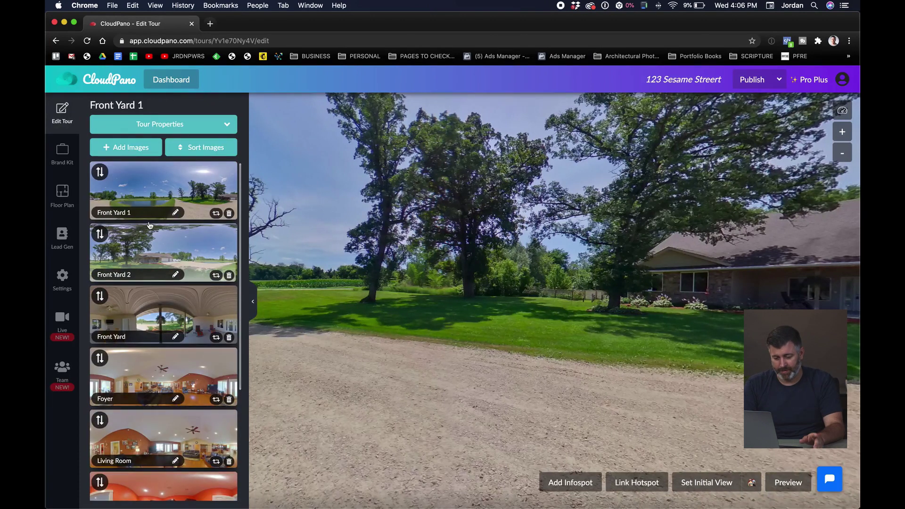
- Set the initial view of the Front Yard 1 scene to face the house and its garage doors
left_click(160, 189)
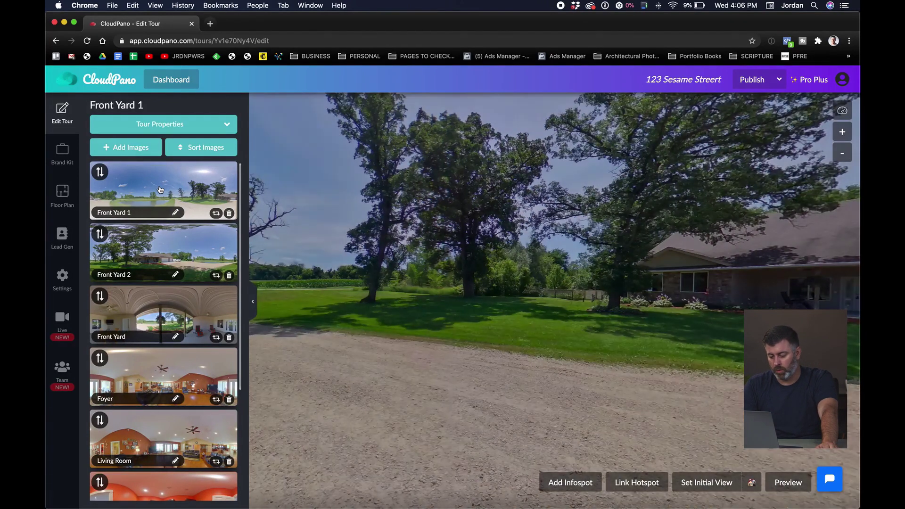
left_click_drag(393, 351, 636, 351)
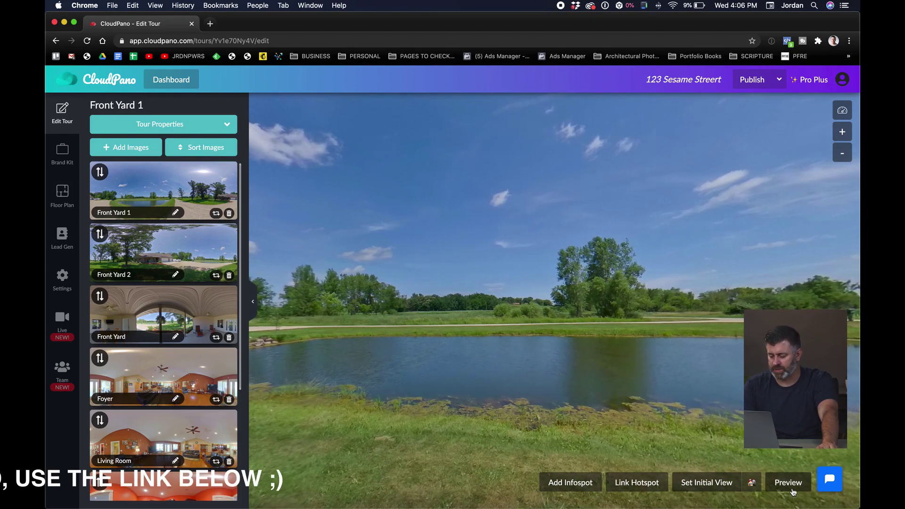
left_click_drag(723, 494, 708, 423)
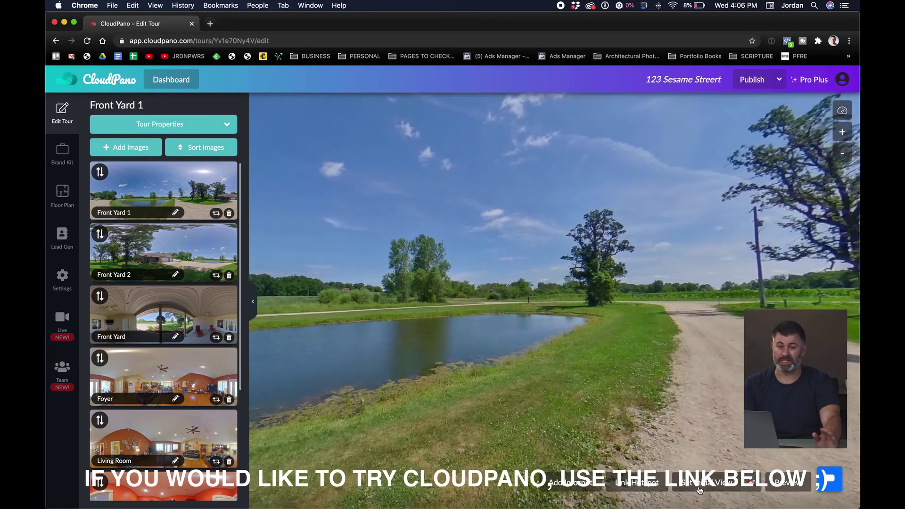
left_click_drag(600, 364, 634, 363)
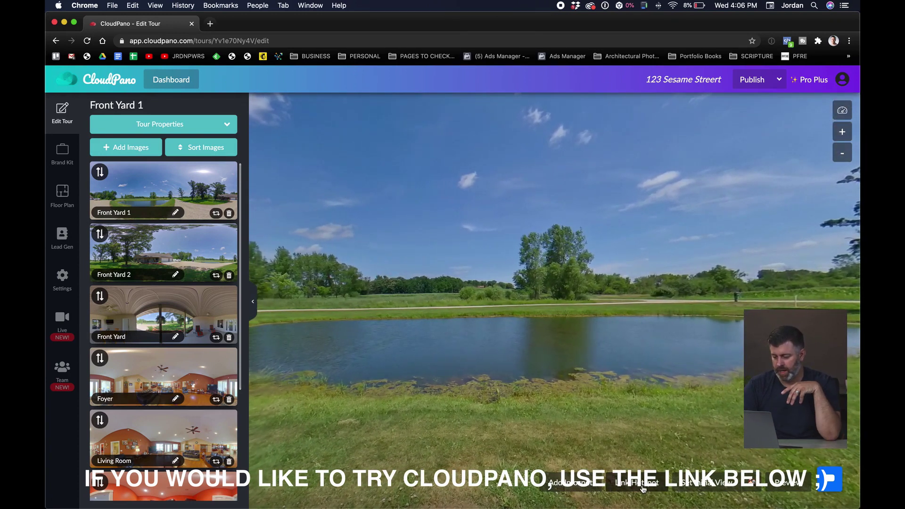
left_click_drag(667, 428, 487, 388)
left_click_drag(683, 394, 600, 392)
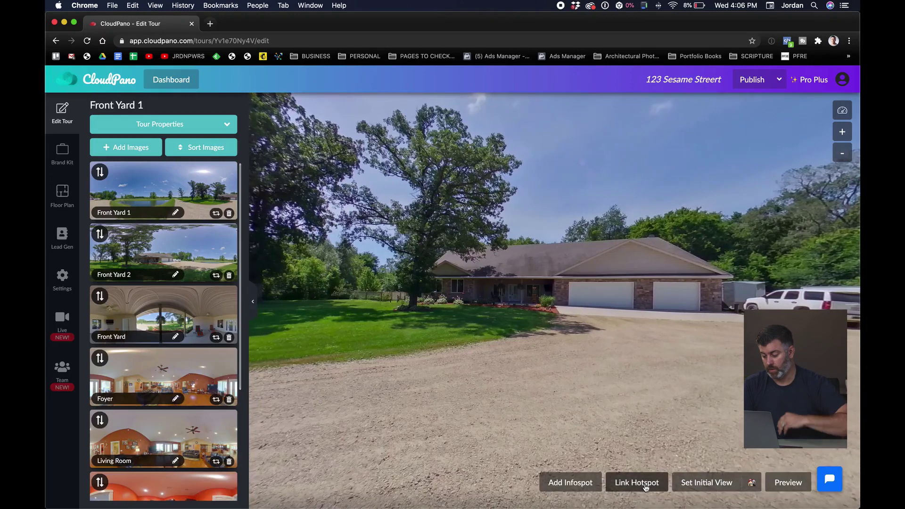
left_click(709, 484)
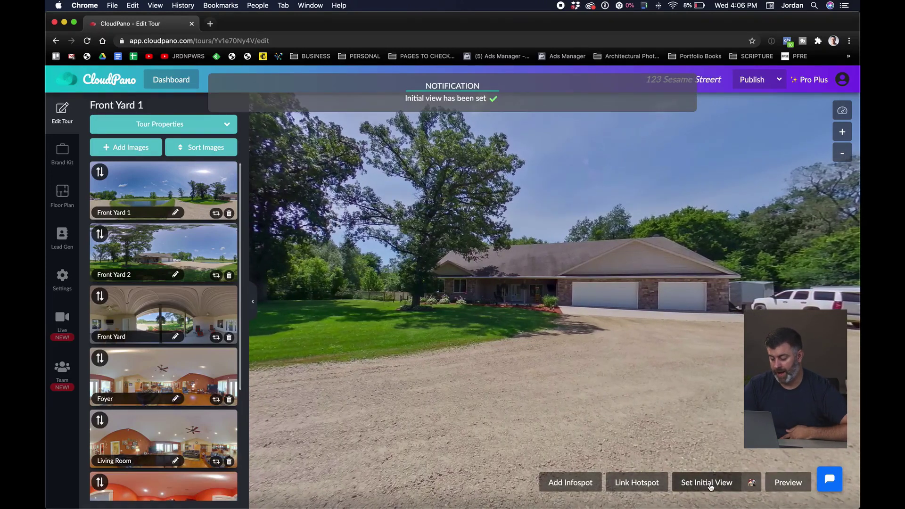
- Place a link hotspot on the lawn below the large tree and link it to the Front Yard 2 scene
left_click(631, 483)
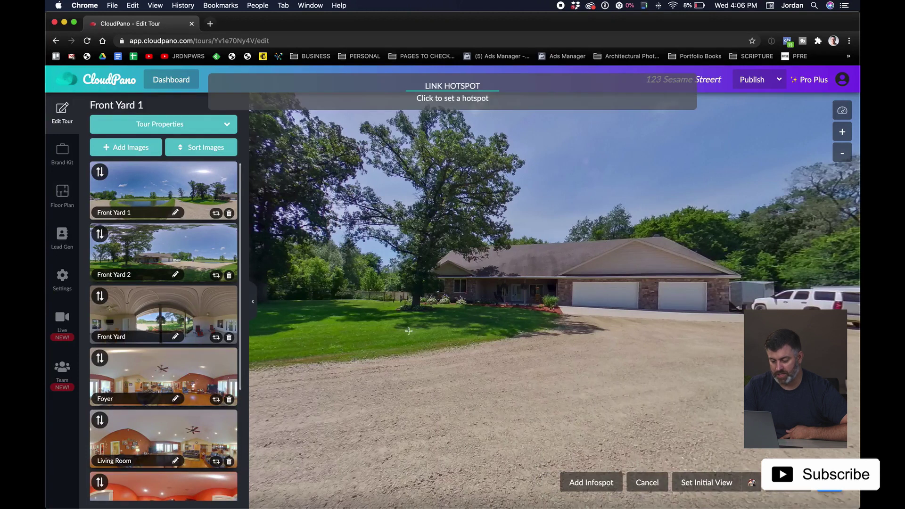
left_click(437, 326)
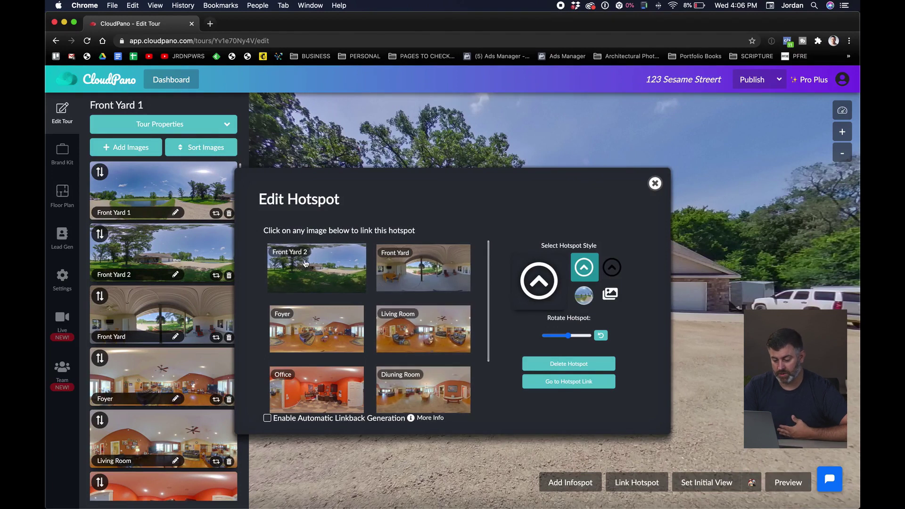
left_click(323, 274)
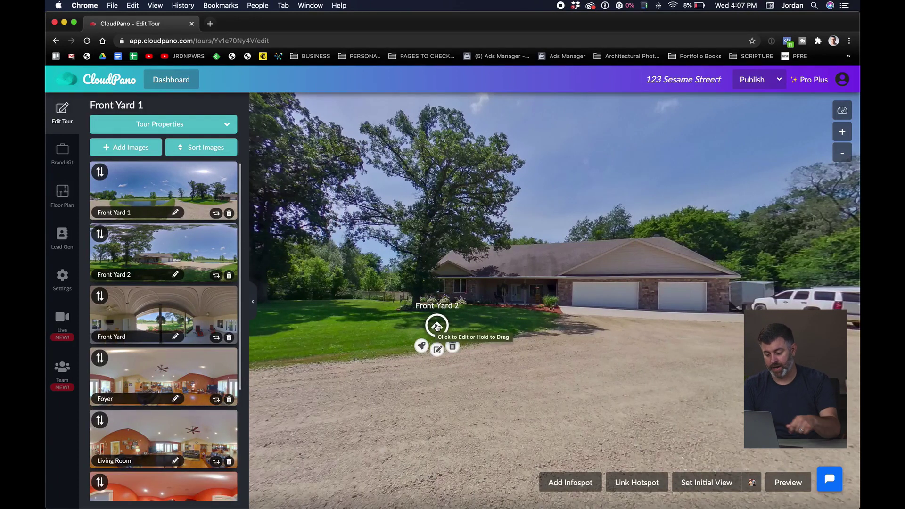
- Change the Front Yard 2 hotspot's icon to Hotspot_Medium.png from the library and move the hotspot slightly lower on the lawn
left_click(437, 350)
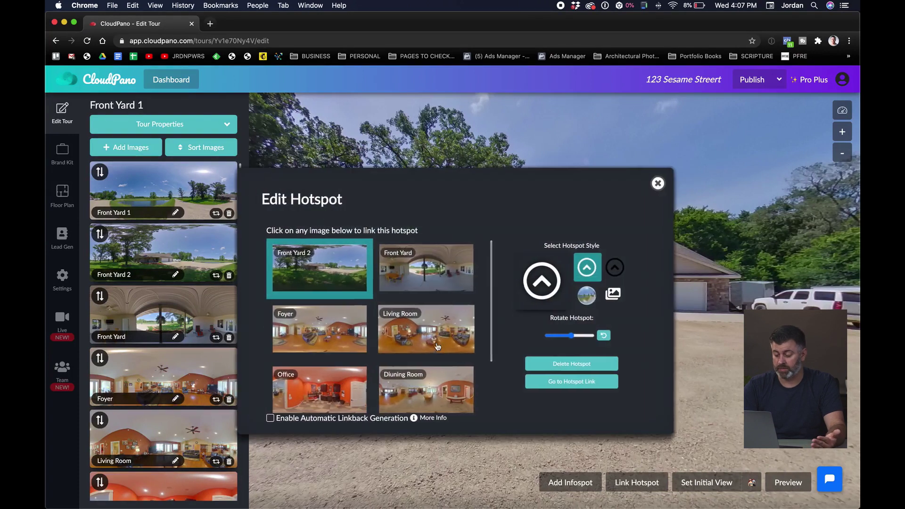
left_click(610, 296)
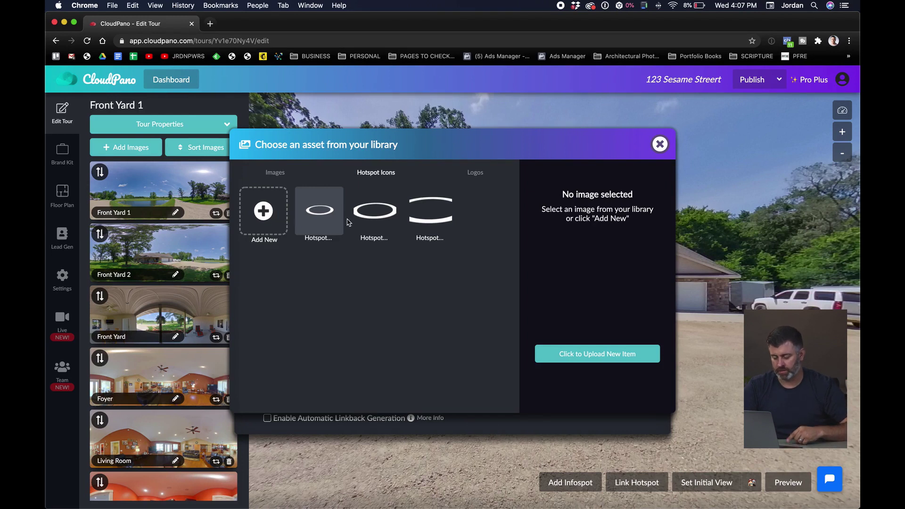
left_click(378, 221)
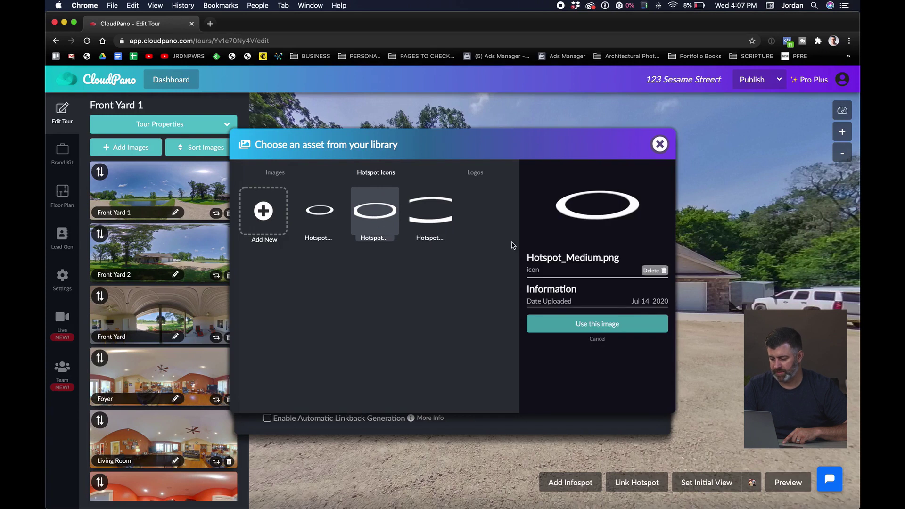
left_click(595, 324)
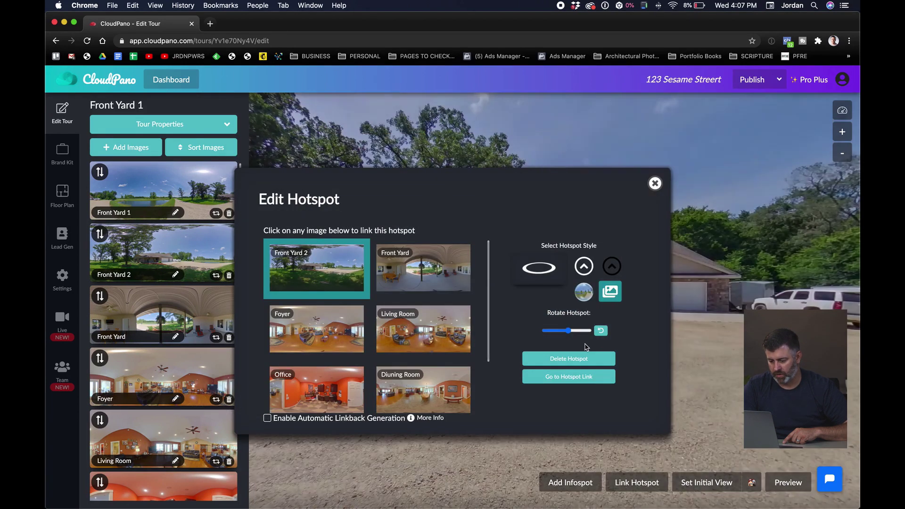
left_click(656, 184)
mouse_move(434, 325)
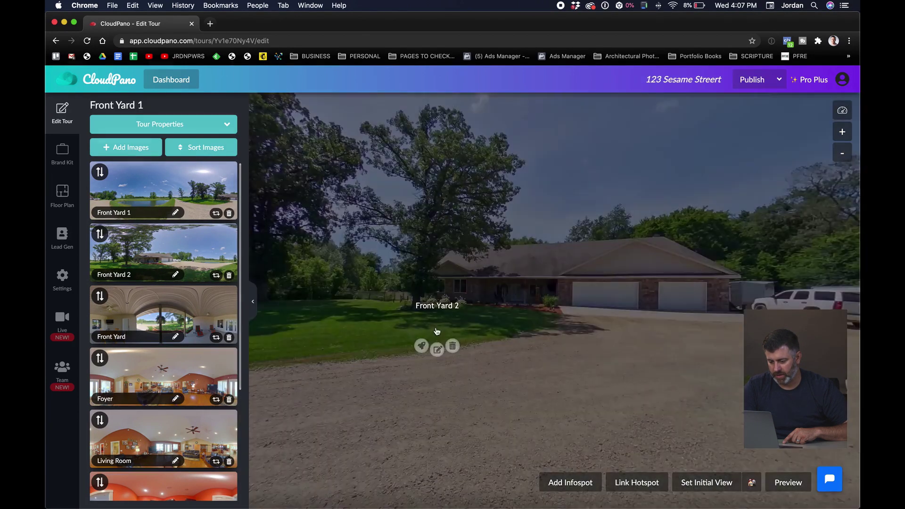
left_click_drag(436, 327, 432, 334)
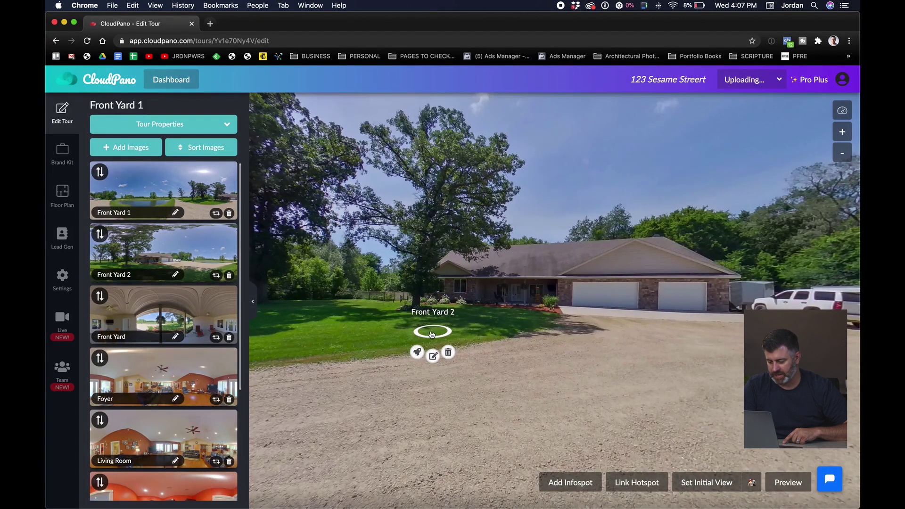
- Place a link hotspot in front of the house entrance and link it to the Front Yard scene
left_click(626, 484)
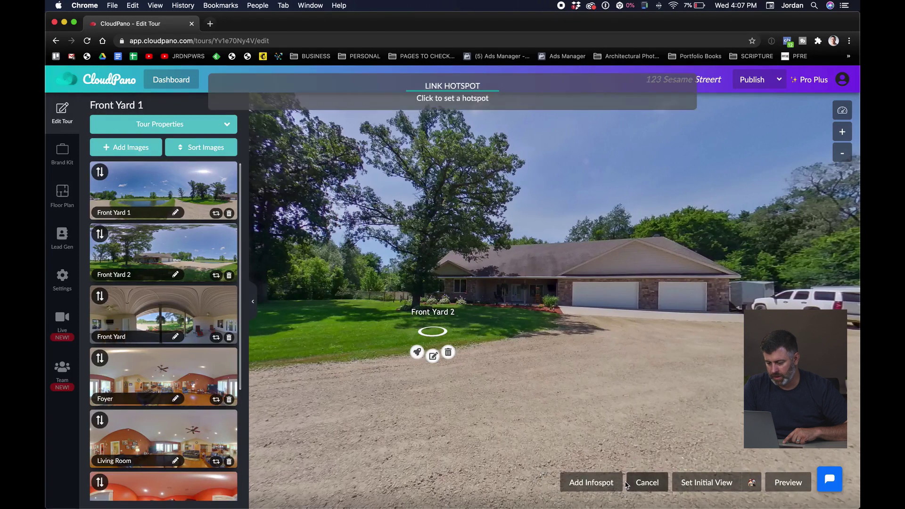
left_click(516, 307)
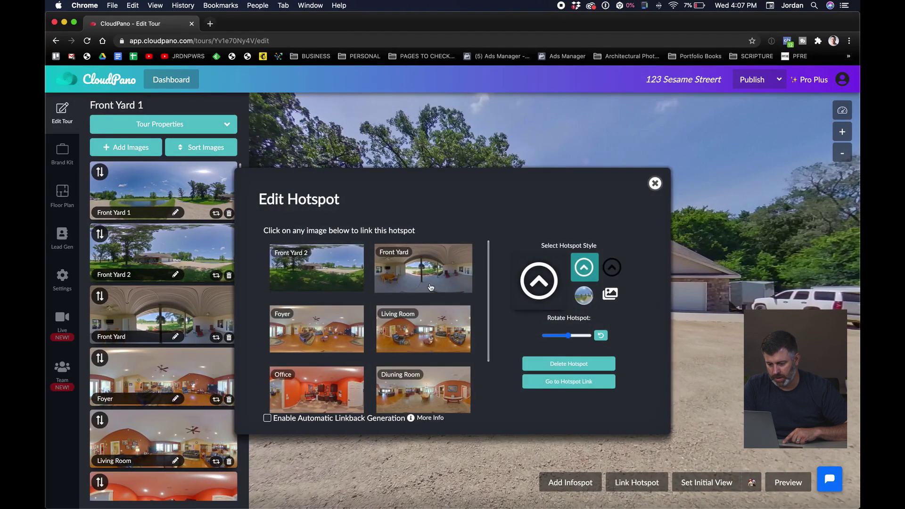
left_click(419, 273)
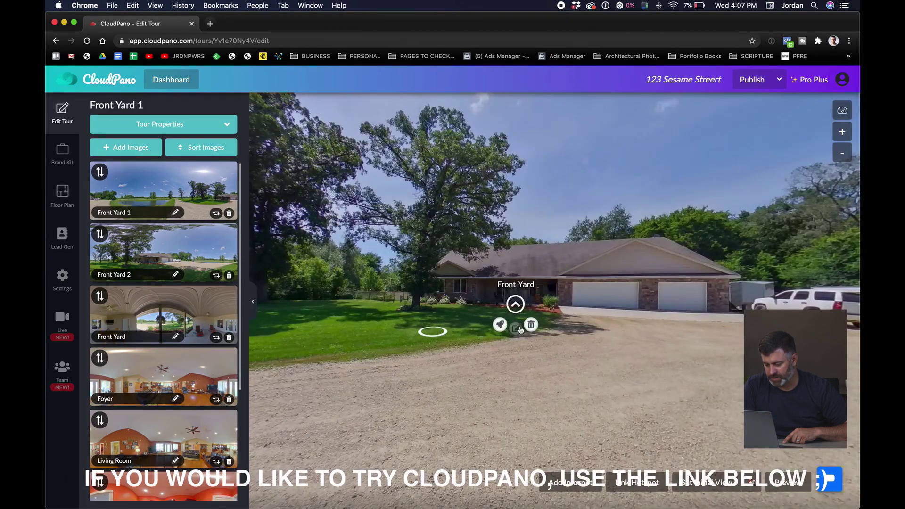
- Change the icon of the Front Yard hotspot to Hotspot_Small.png from the library
left_click(521, 329)
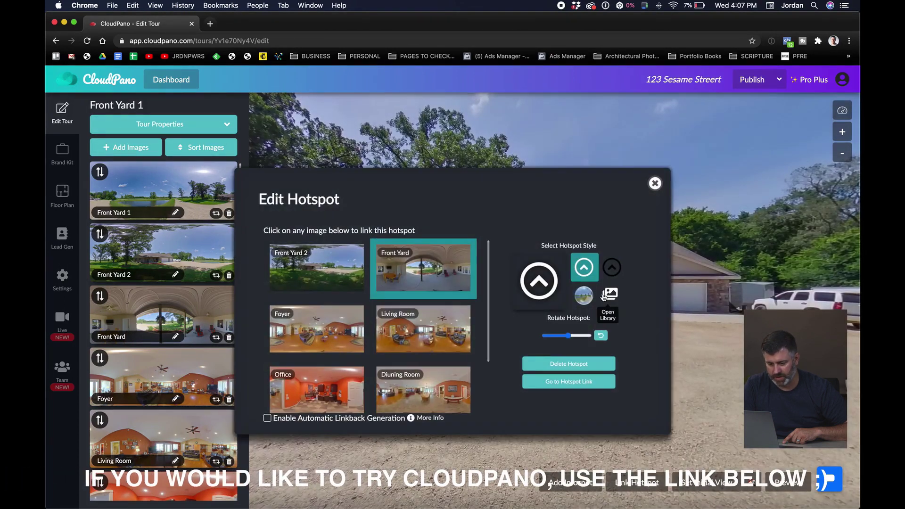
left_click(607, 293)
left_click(317, 215)
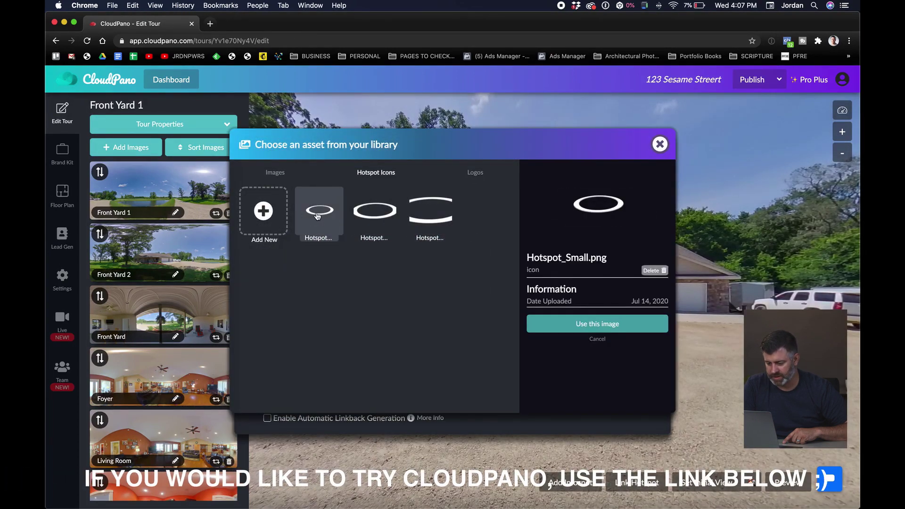
left_click(597, 324)
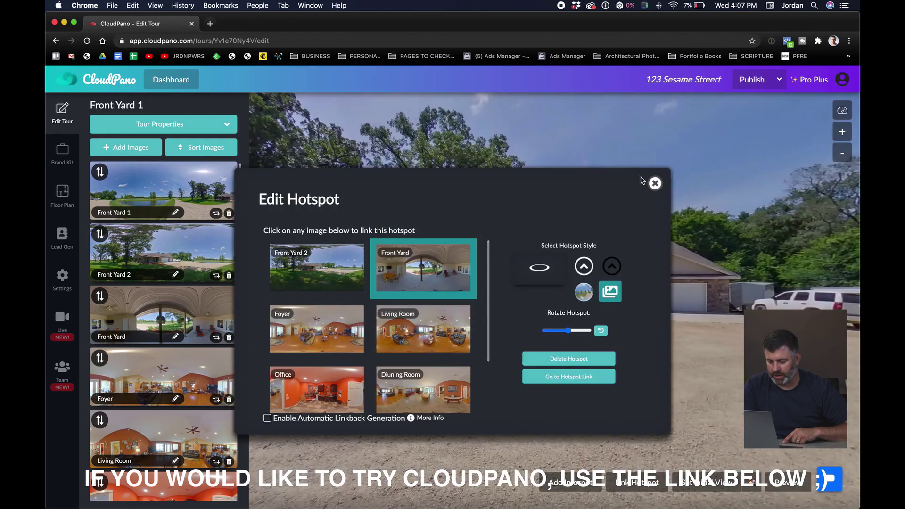
left_click(655, 184)
mouse_move(522, 309)
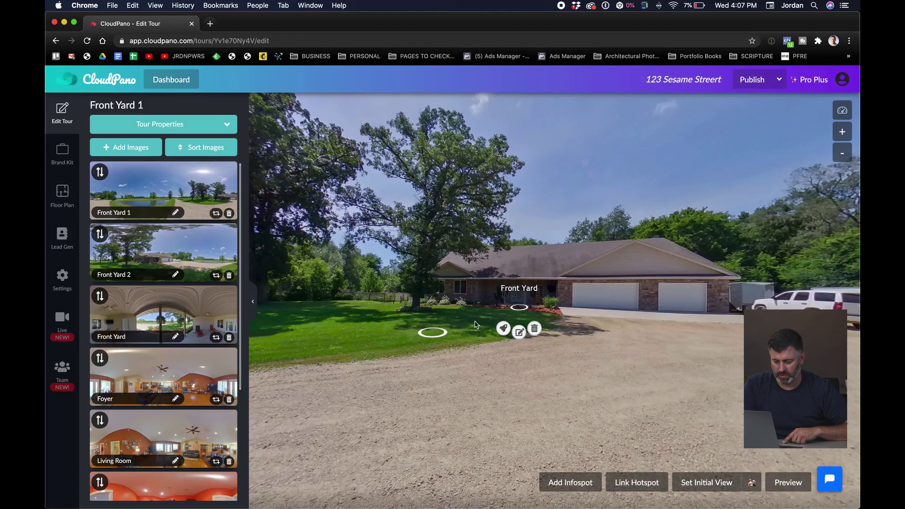
mouse_move(438, 331)
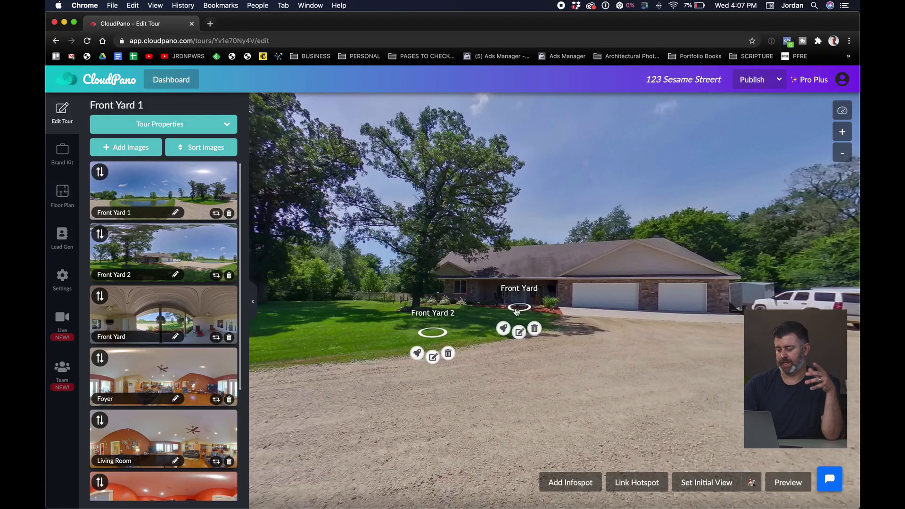
- Preview the tour, look around Front Yard 1, follow the hotspot to Front Yard 2, and close the preview
left_click(791, 490)
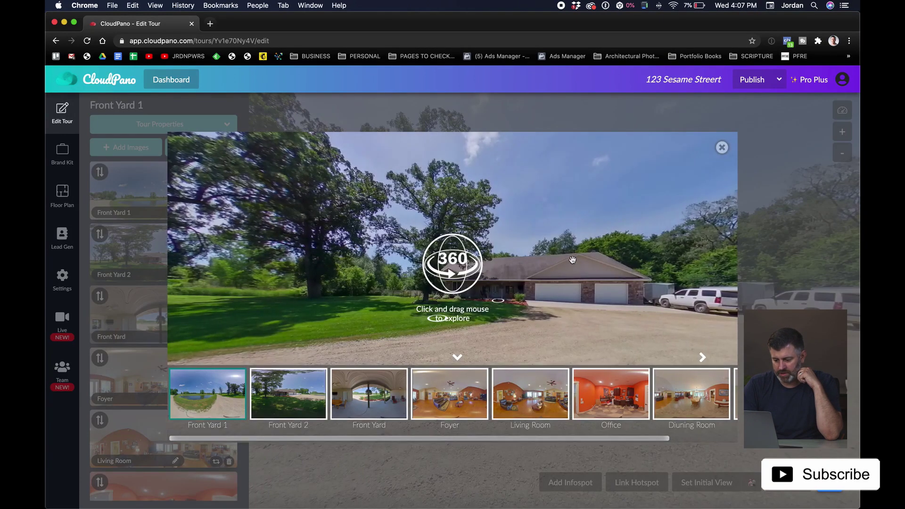
left_click_drag(570, 259, 438, 247)
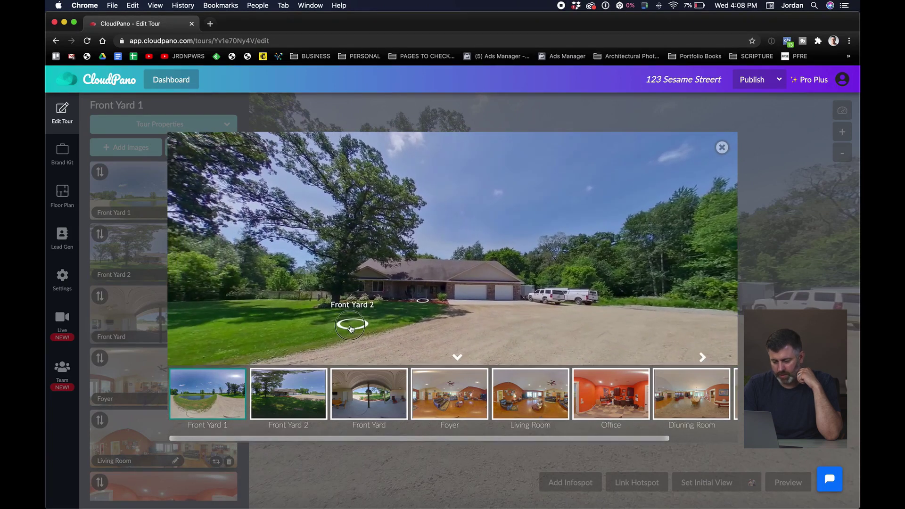
left_click(351, 326)
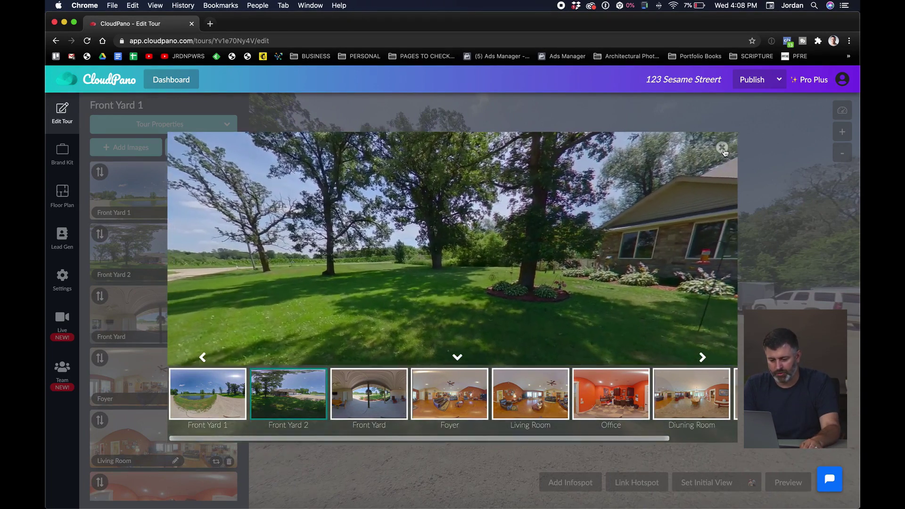
left_click(721, 148)
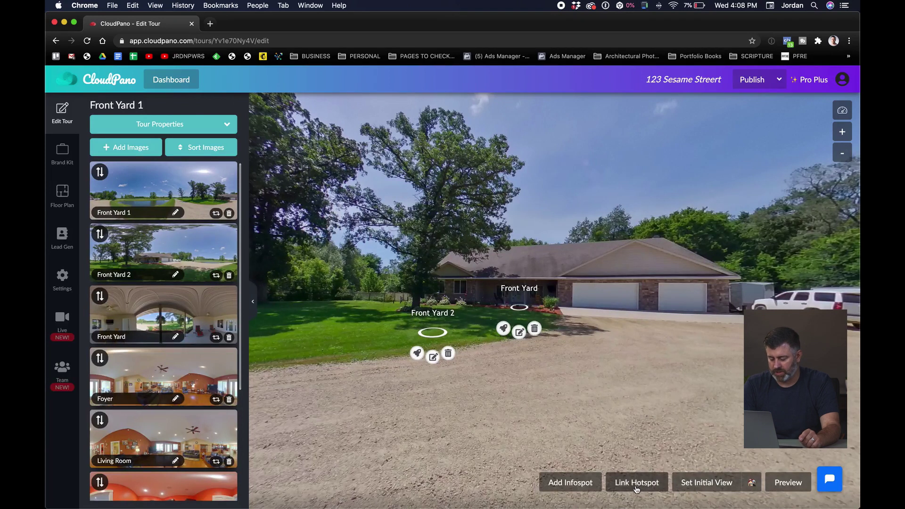
- Place an infospot on the white truck parked beside the garage and look through its hyperlink and short text options
left_click(576, 486)
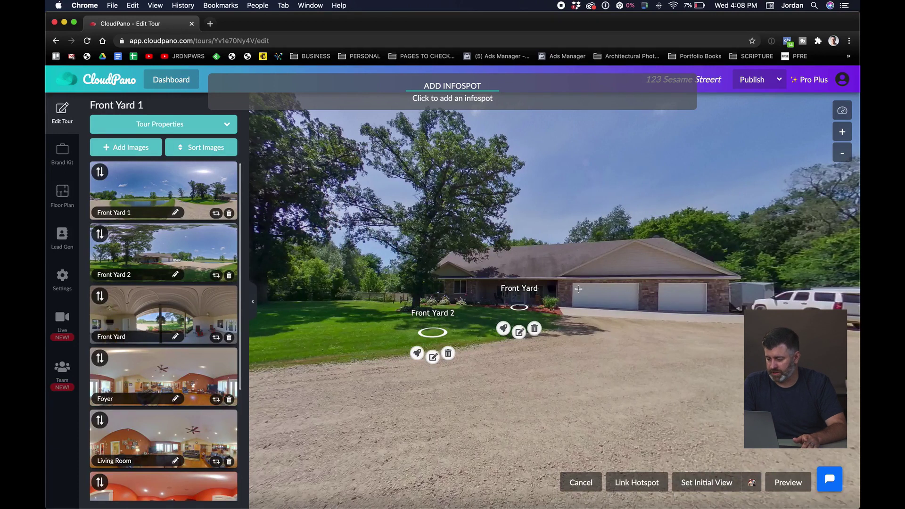
left_click(791, 296)
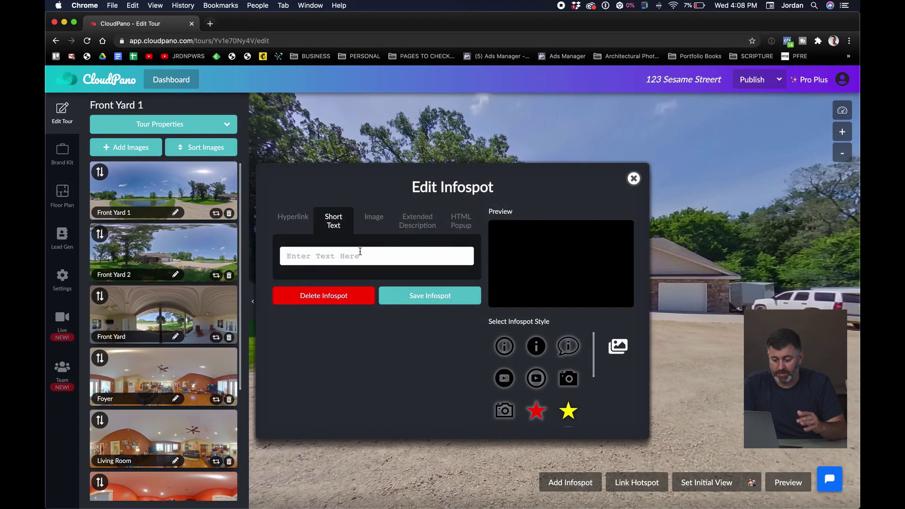
left_click(287, 225)
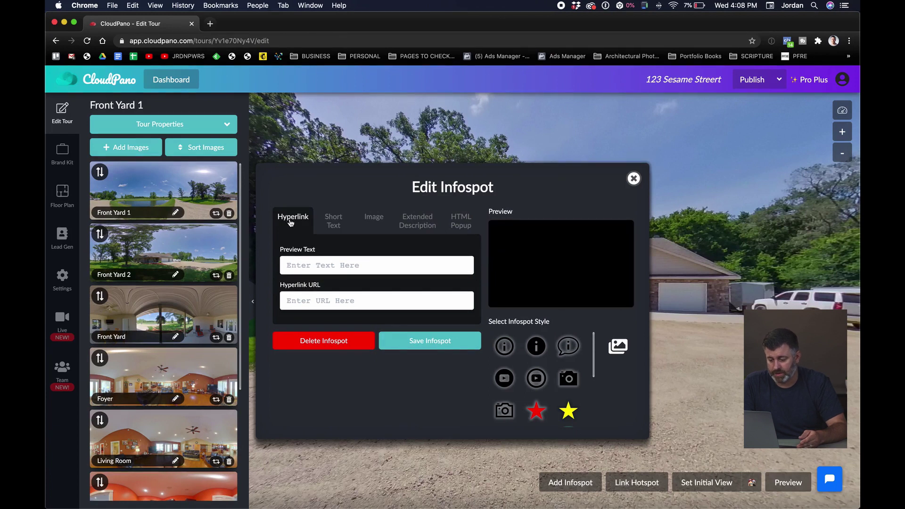
left_click(336, 226)
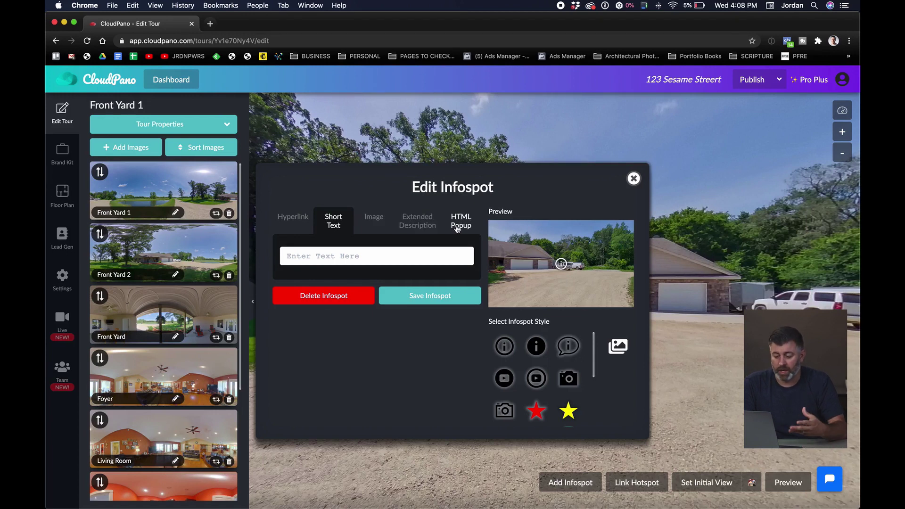
- Make the truck infospot a hyperlink with the preview text "Buy this truck"
left_click(298, 219)
left_click(326, 267)
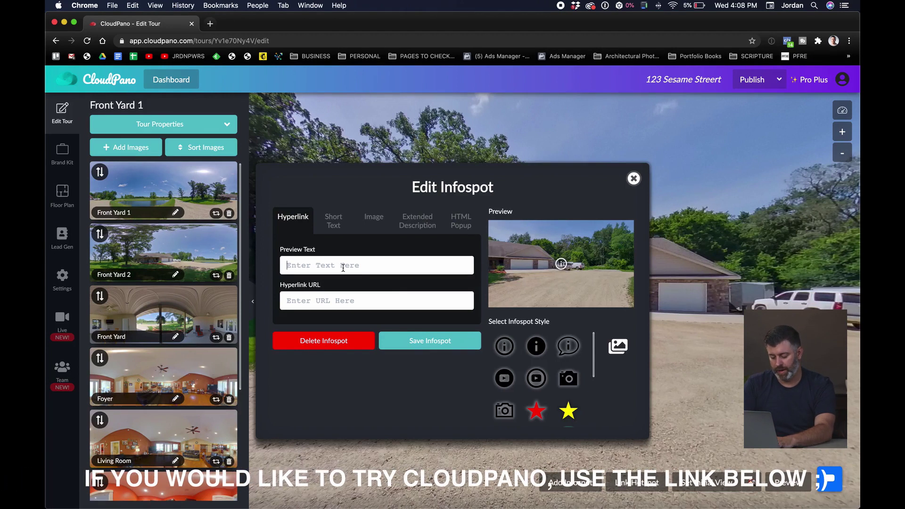
type("Buy this ")
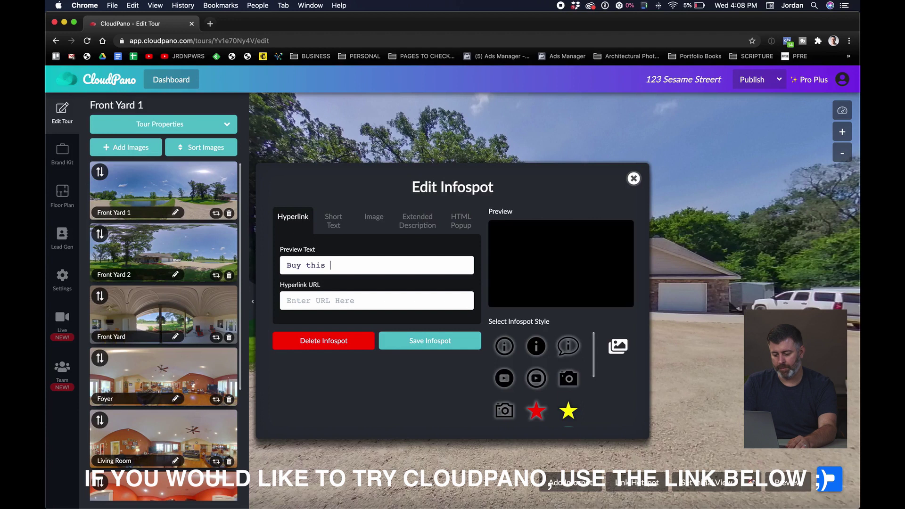
type("truck")
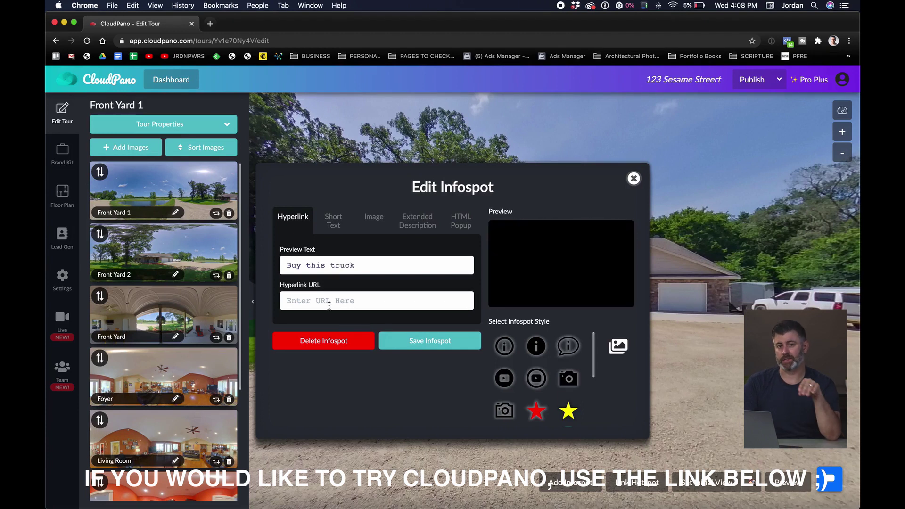
left_click(329, 306)
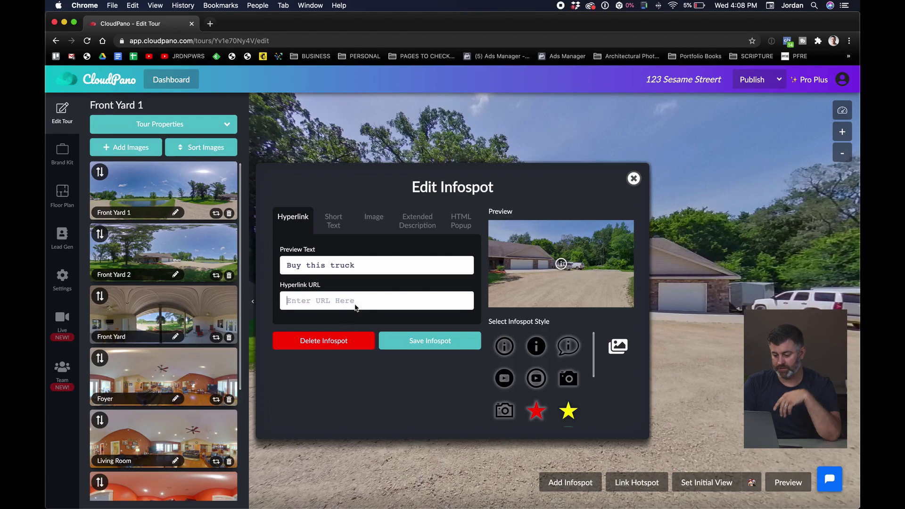
- Switch the truck infospot to short text reading "This is a white truck" and save it
left_click(334, 220)
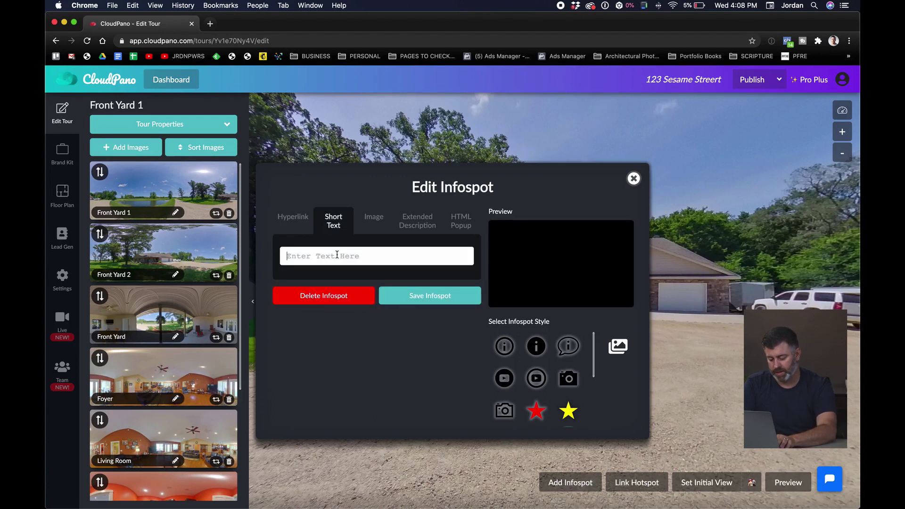
type("This is a white trc")
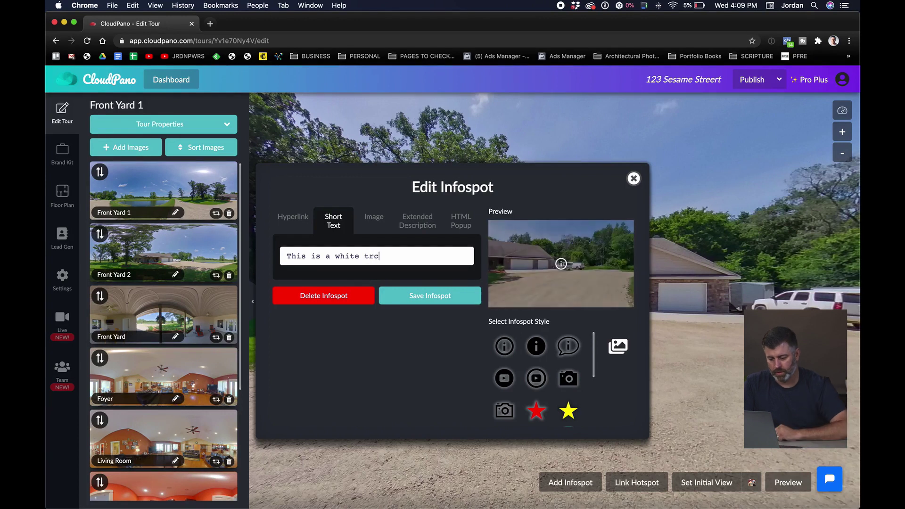
key("BackSpace")
type("uck")
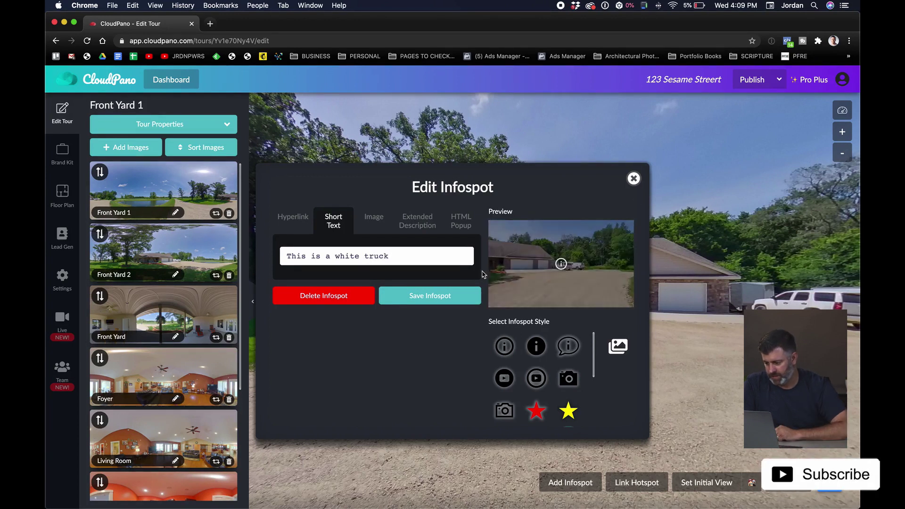
left_click(441, 297)
- Change the truck infospot to an extended description headed "White Truck" with content "White truck information that I awasnt to demo", and save it
left_click_drag(730, 293, 491, 284)
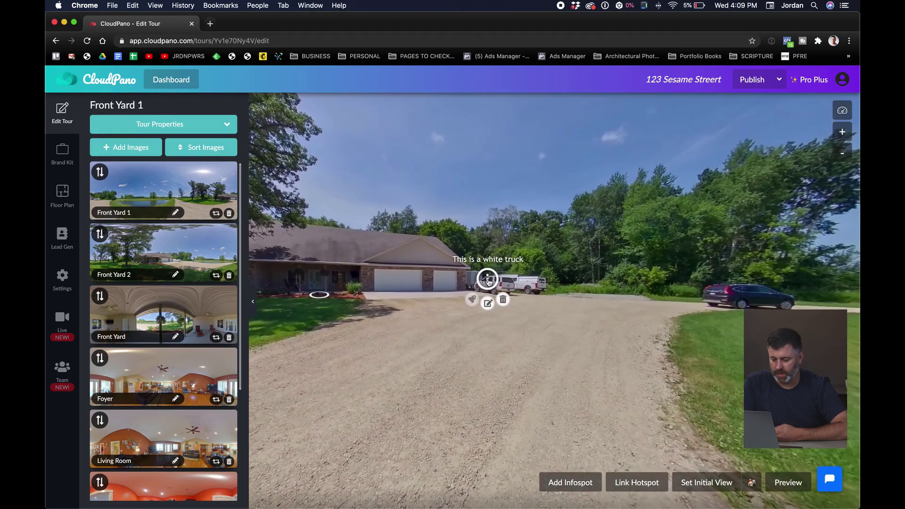
left_click(484, 302)
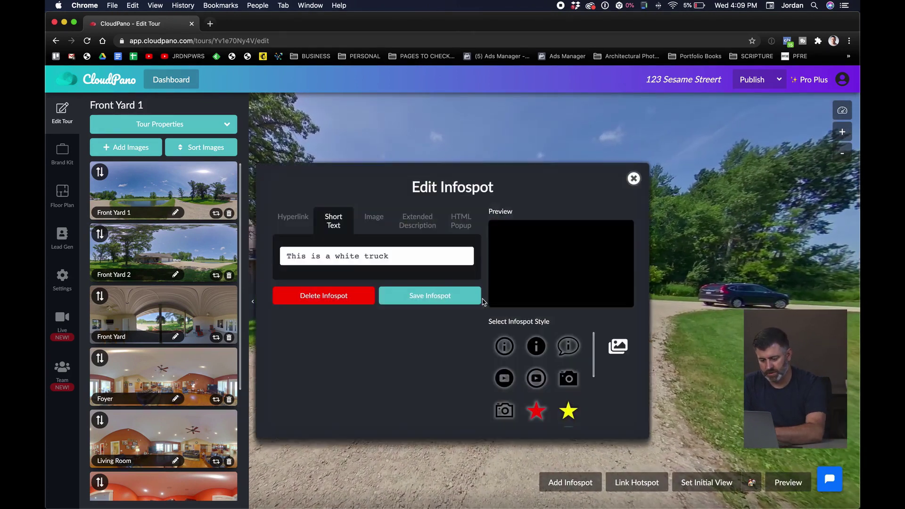
left_click(374, 217)
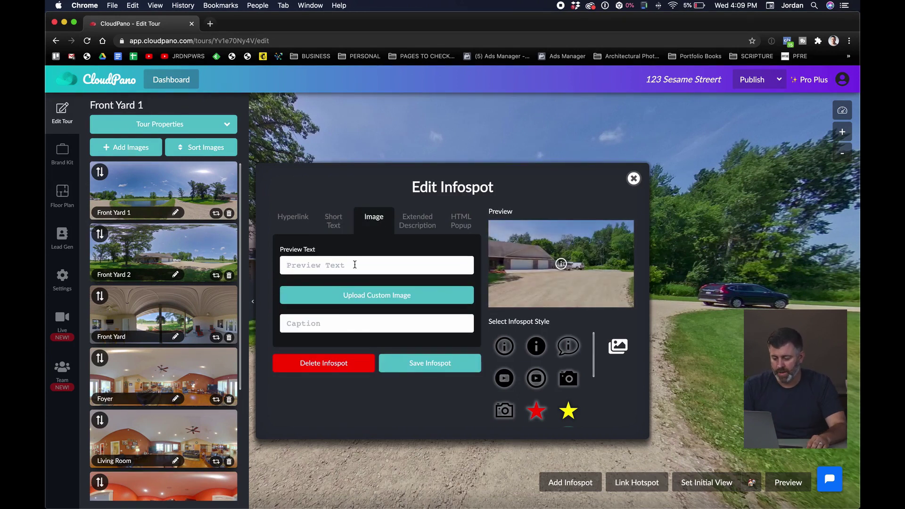
left_click(411, 230)
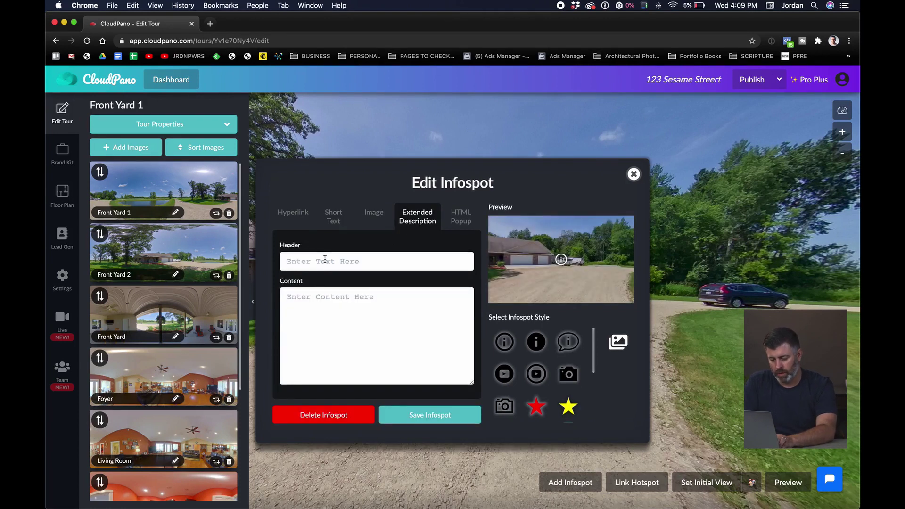
type("White ")
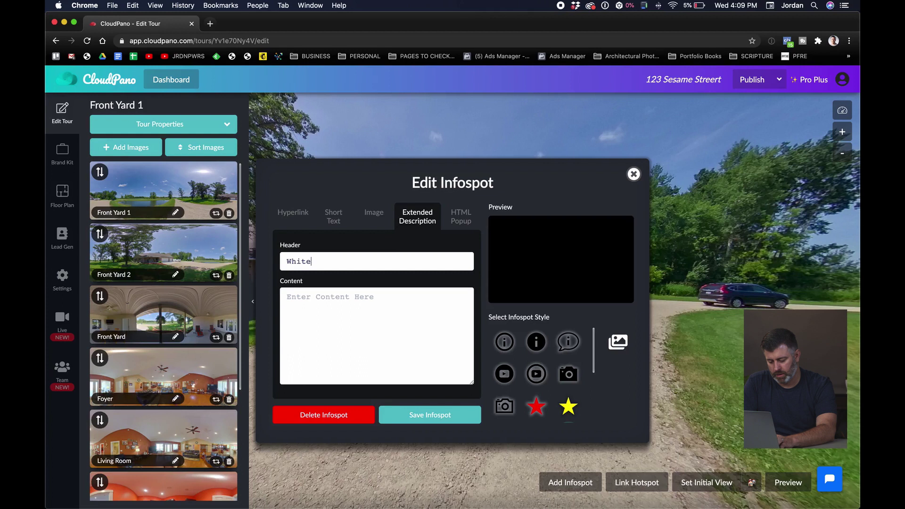
type("Truck")
key("Tab")
type("Wh")
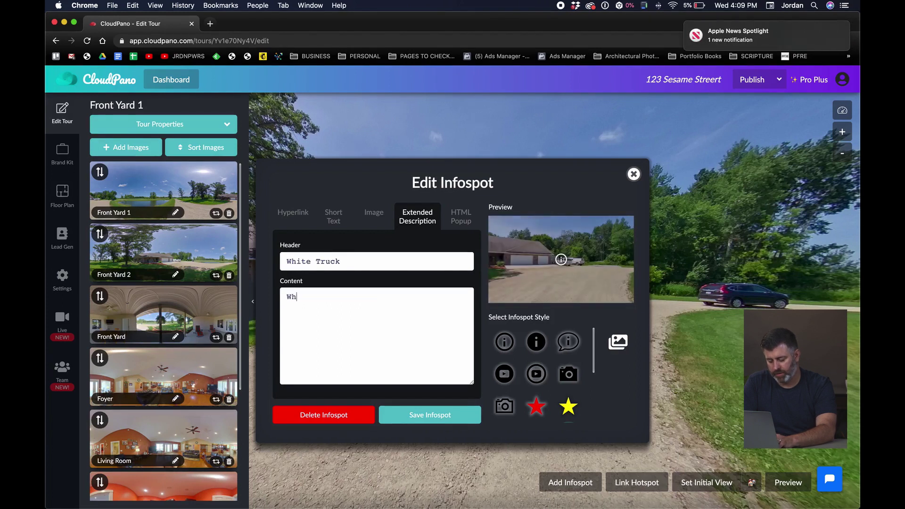
type("ite truck informa")
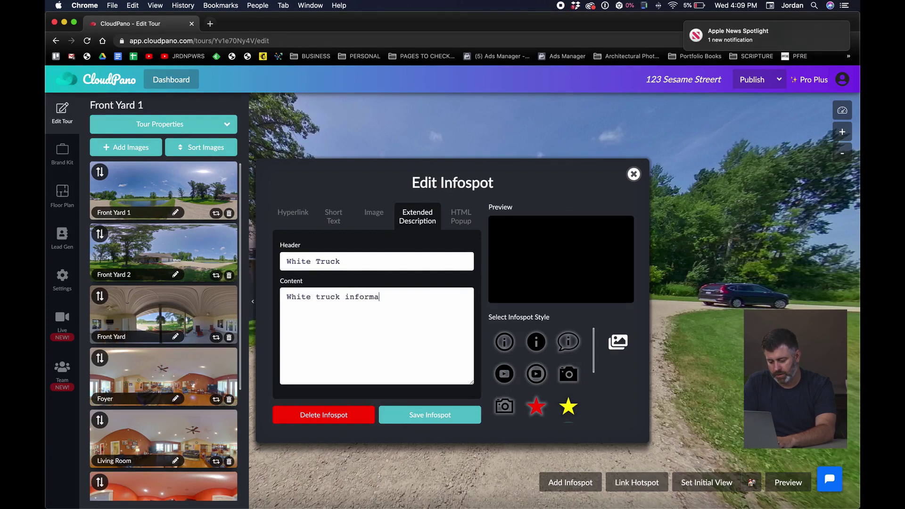
type("tion th")
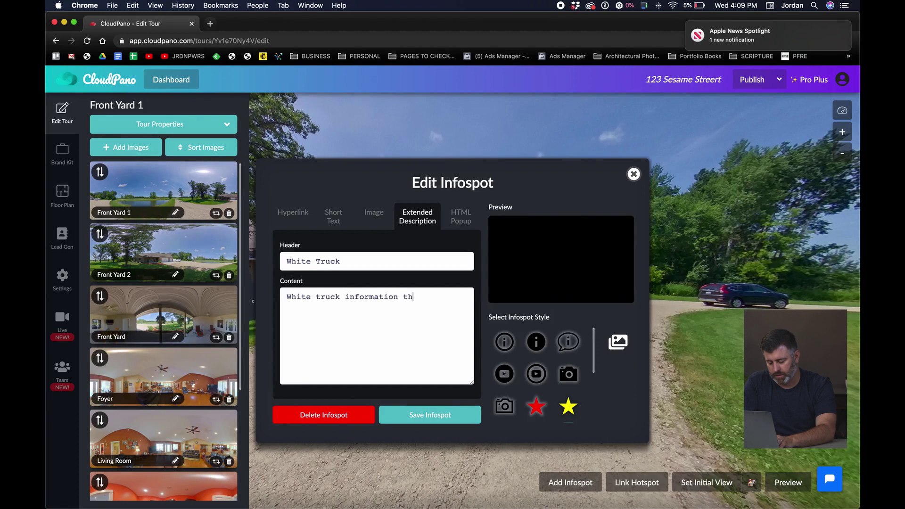
type("at I awasnt to demo")
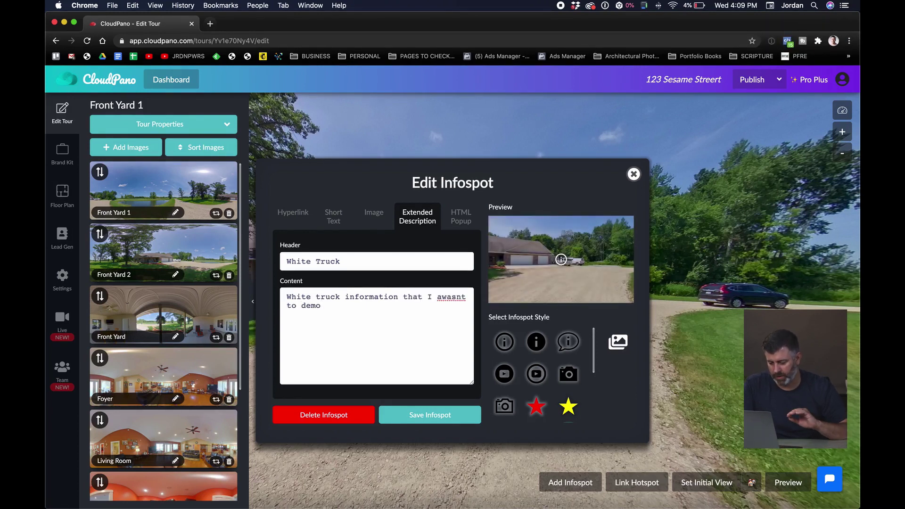
left_click(429, 416)
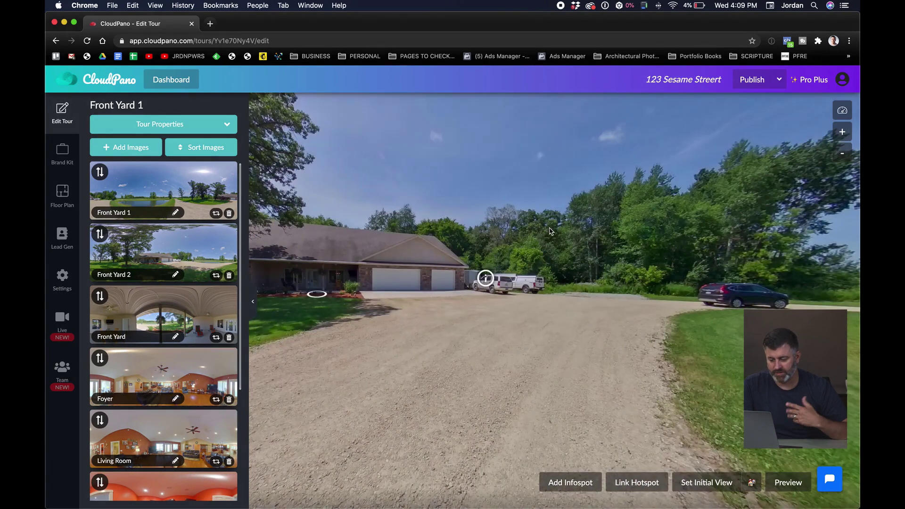
- Look at the truck infospot's HTML popup options and close its editor without saving
mouse_move(492, 280)
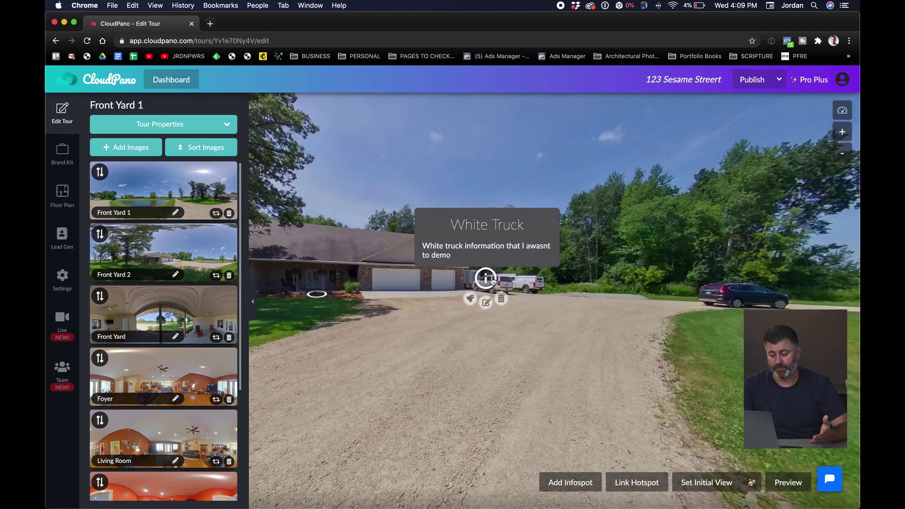
left_click(486, 304)
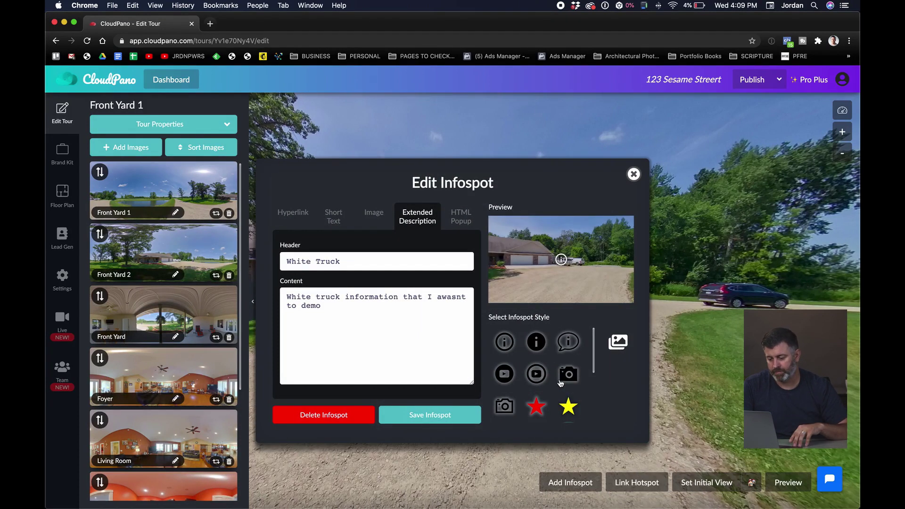
left_click(470, 221)
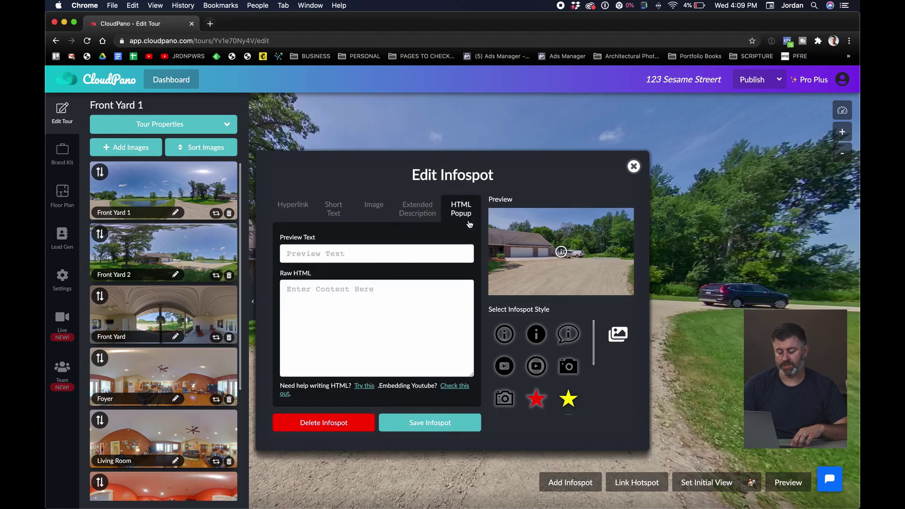
left_click(401, 253)
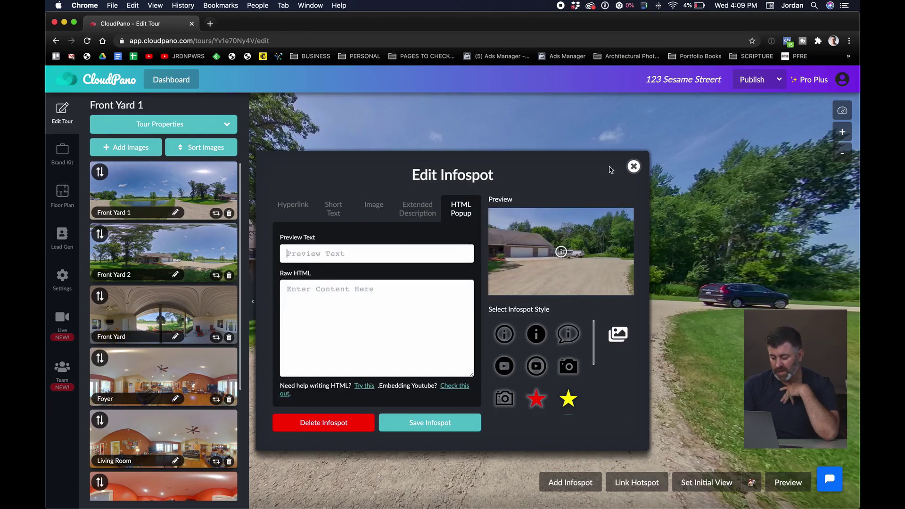
left_click(633, 168)
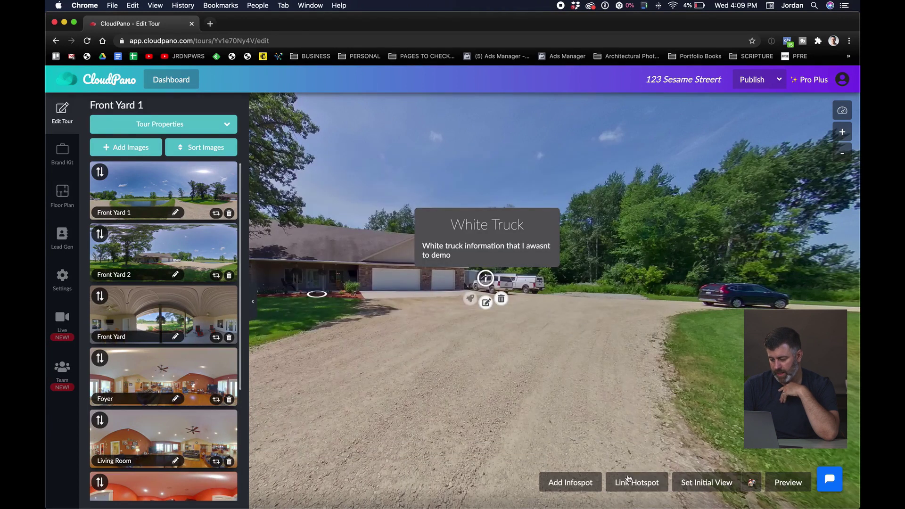
- Rename the Front Yard scene to Front Porch
left_click_drag(596, 352, 607, 351)
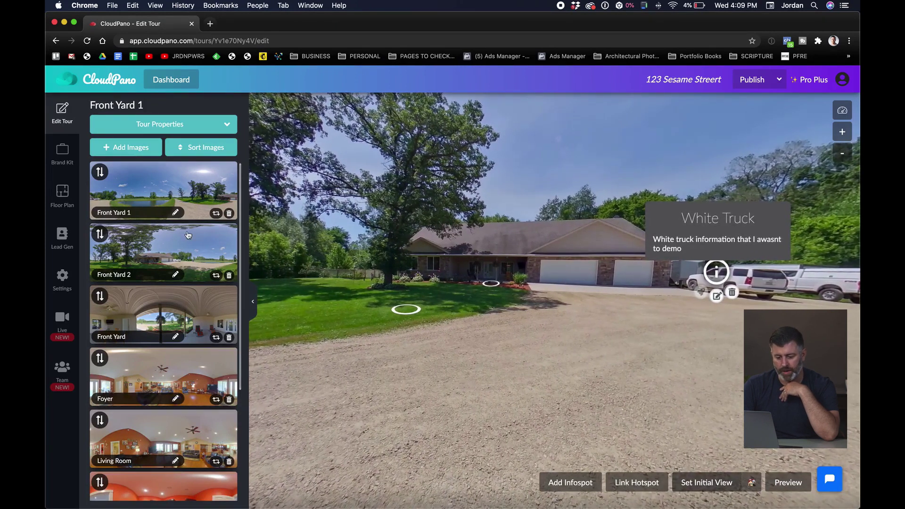
left_click(166, 246)
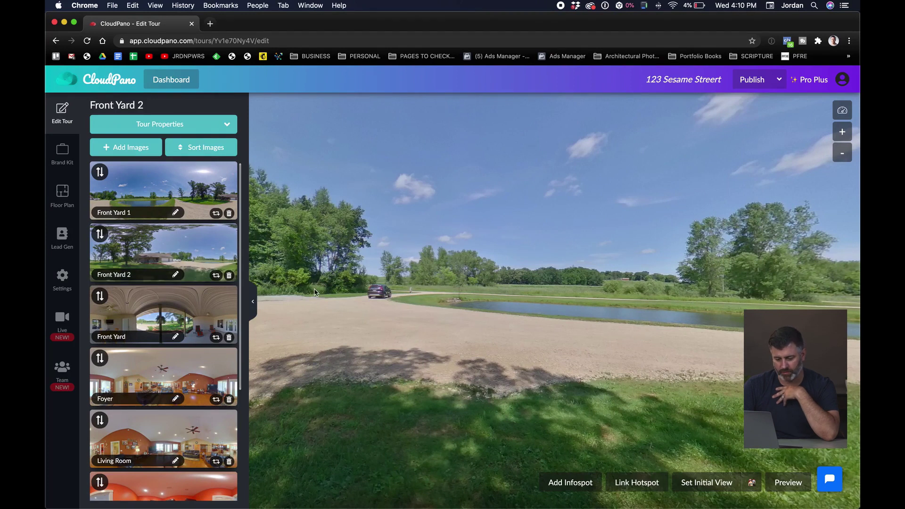
left_click(148, 336)
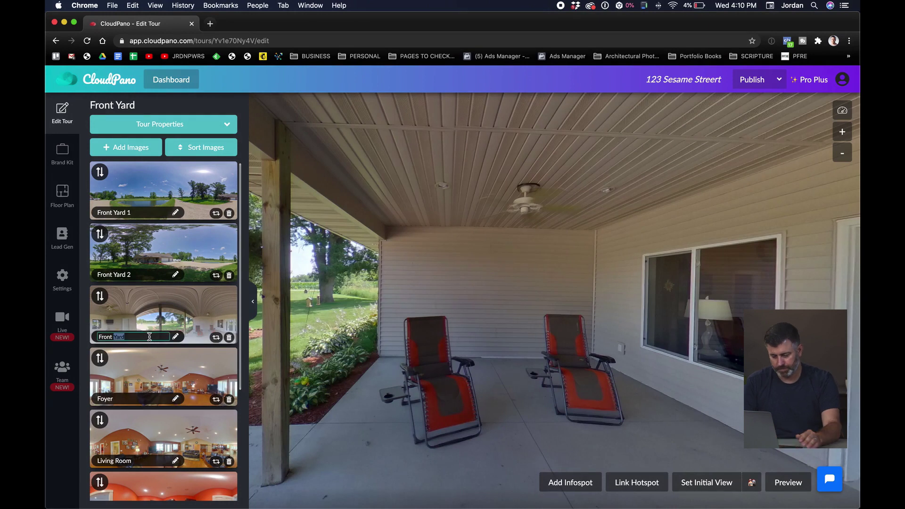
type("Front Porch")
key("Return")
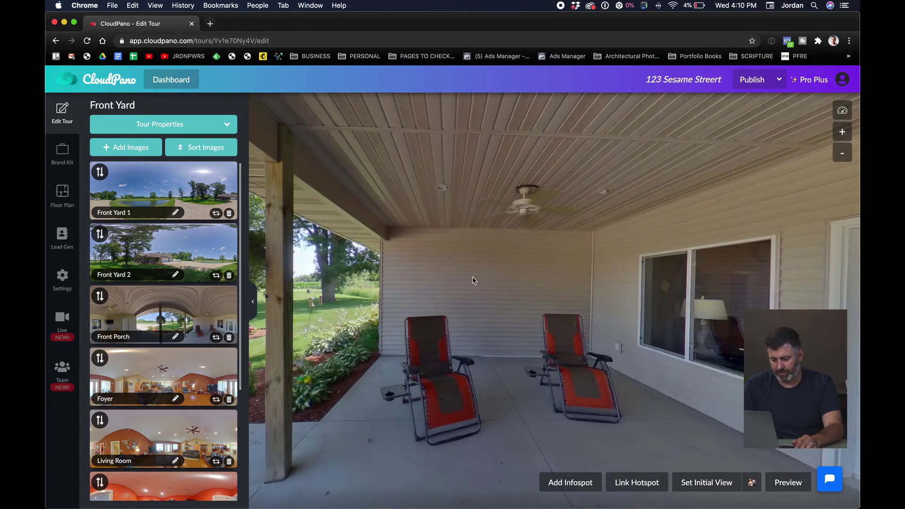
- Place a link hotspot on the lawn beyond the porch and link it to the Front Yard 2 scene
left_click_drag(473, 280, 574, 271)
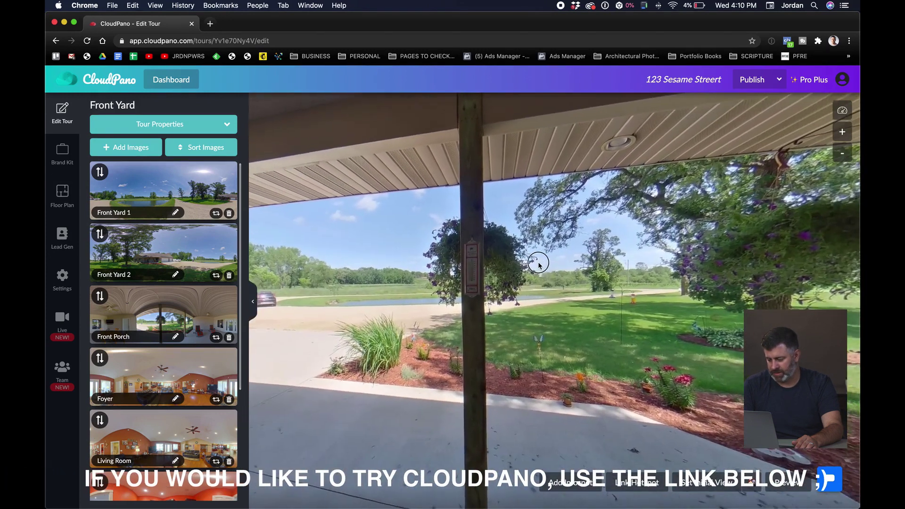
left_click(628, 485)
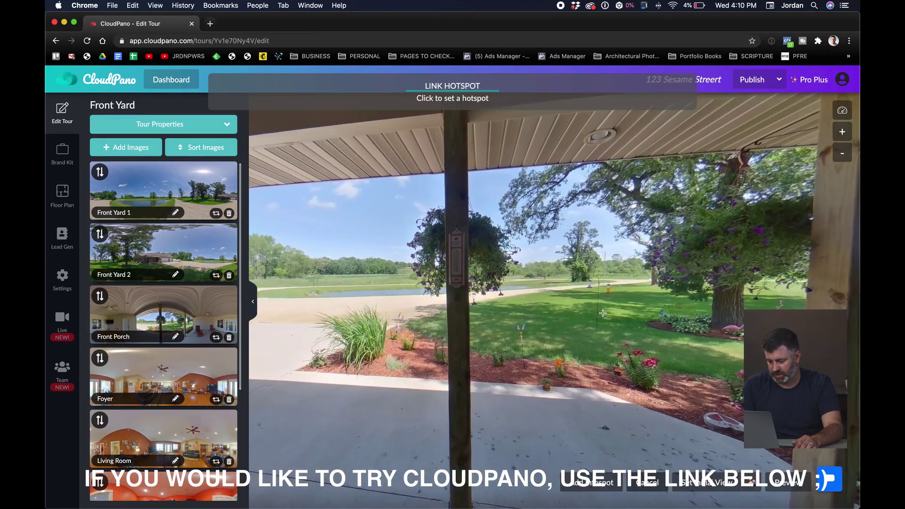
left_click(607, 303)
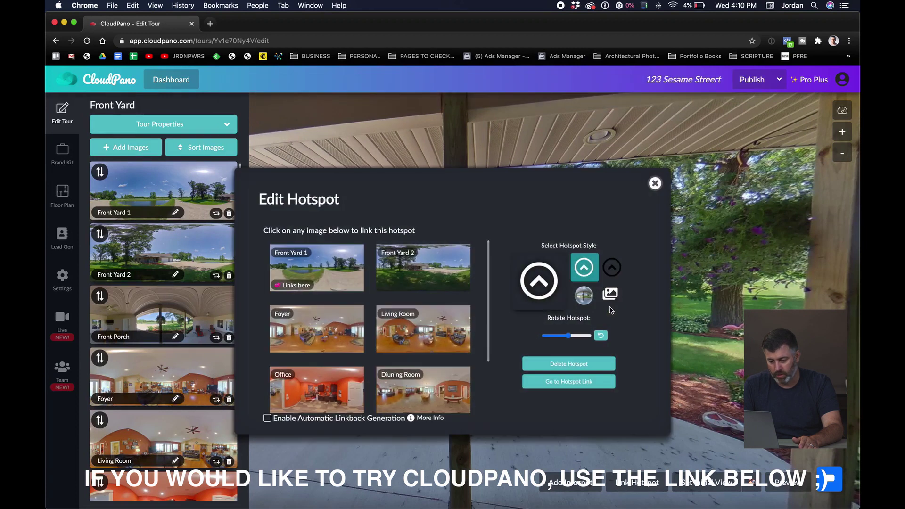
left_click(431, 275)
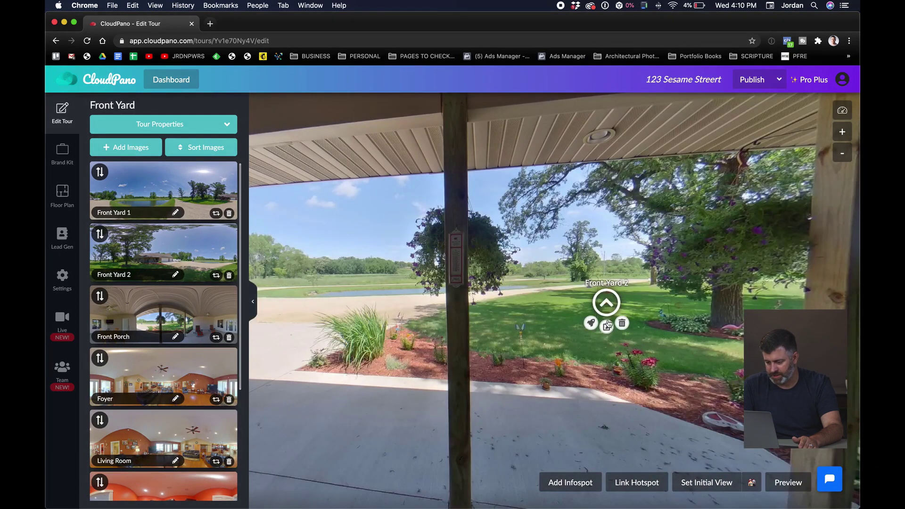
- Change the Front Yard 2 link hotspot's icon to Hotspot_Medium.png from the asset library and close its editor
left_click(607, 326)
left_click(609, 295)
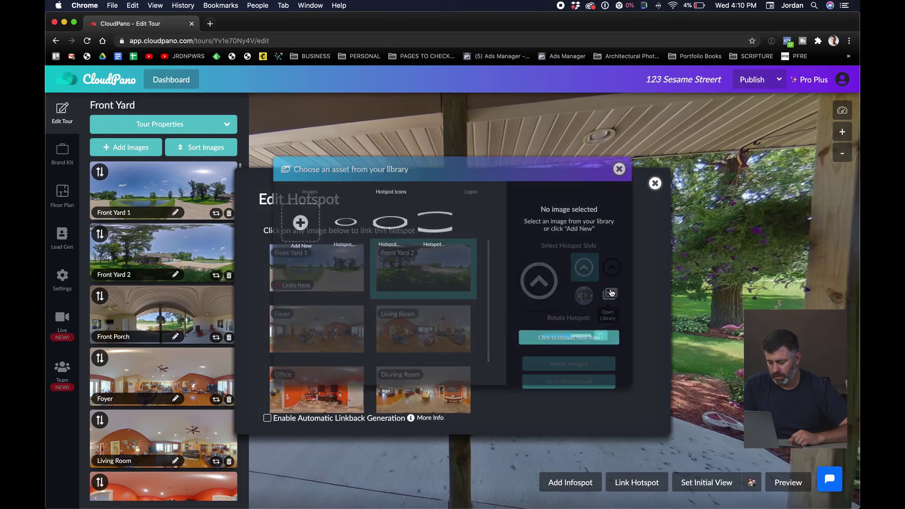
left_click(376, 220)
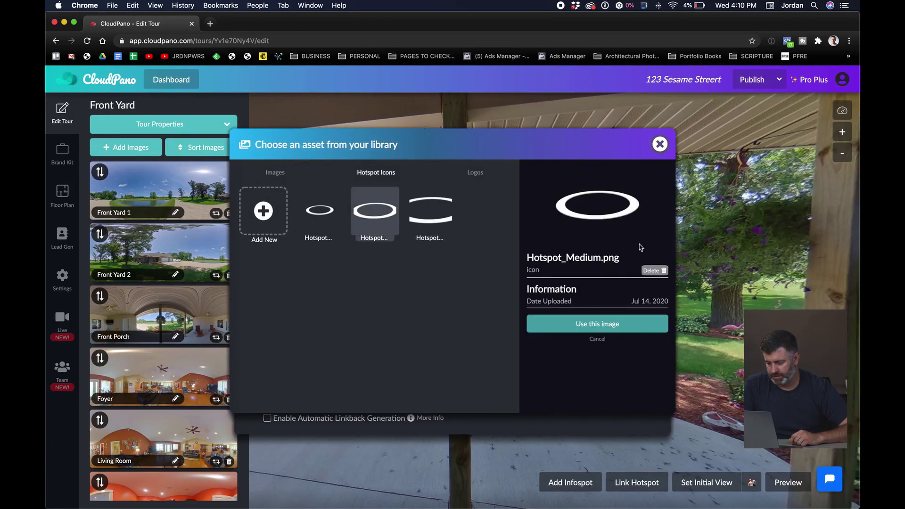
left_click(613, 323)
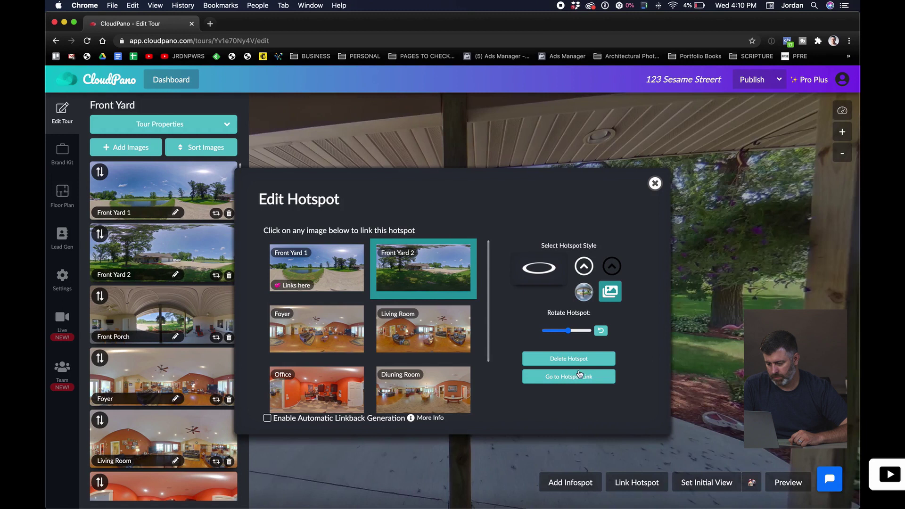
left_click(655, 184)
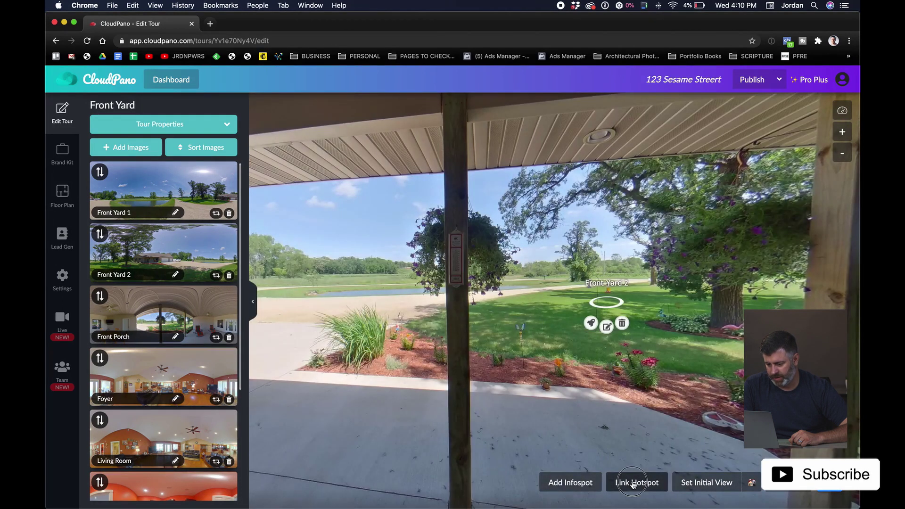
- Add a hotspot beside the porch post linked to Front Yard 1 with the Hotspot_Small.png icon, and set the current view as the scene's initial view
left_click(633, 485)
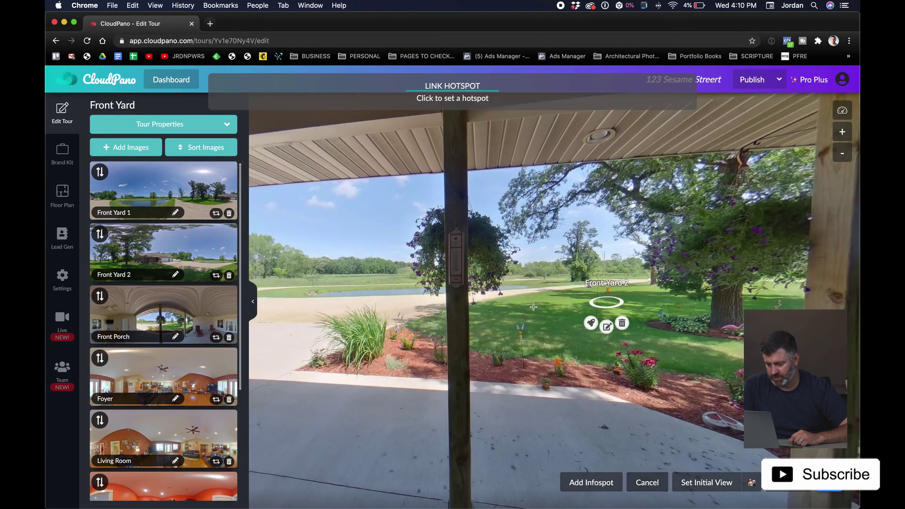
left_click(422, 297)
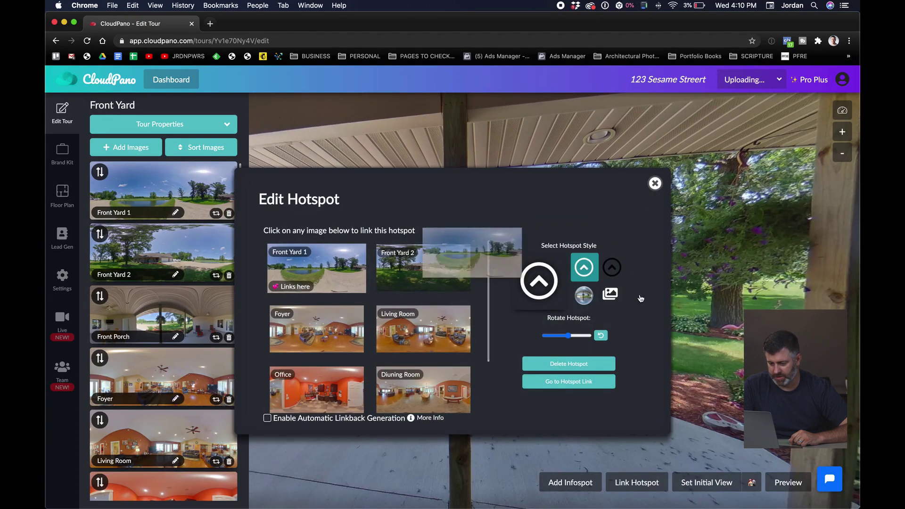
left_click(610, 293)
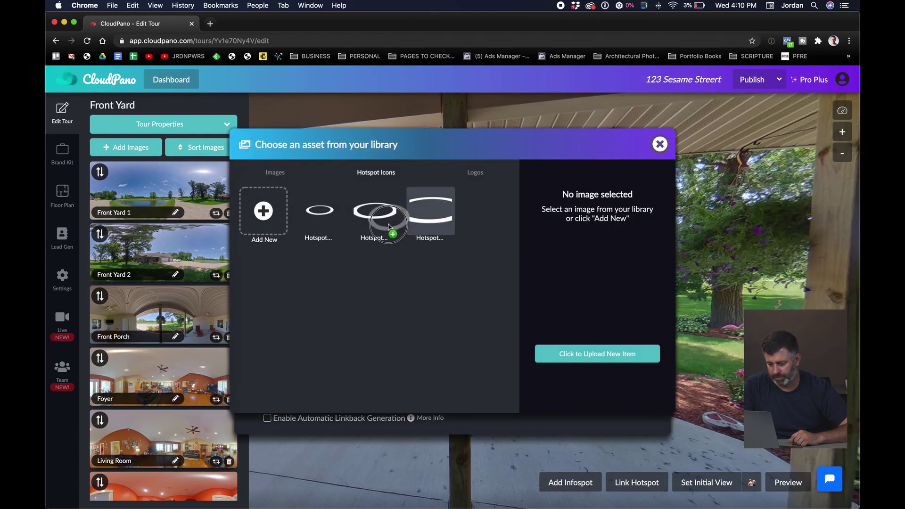
left_click(318, 221)
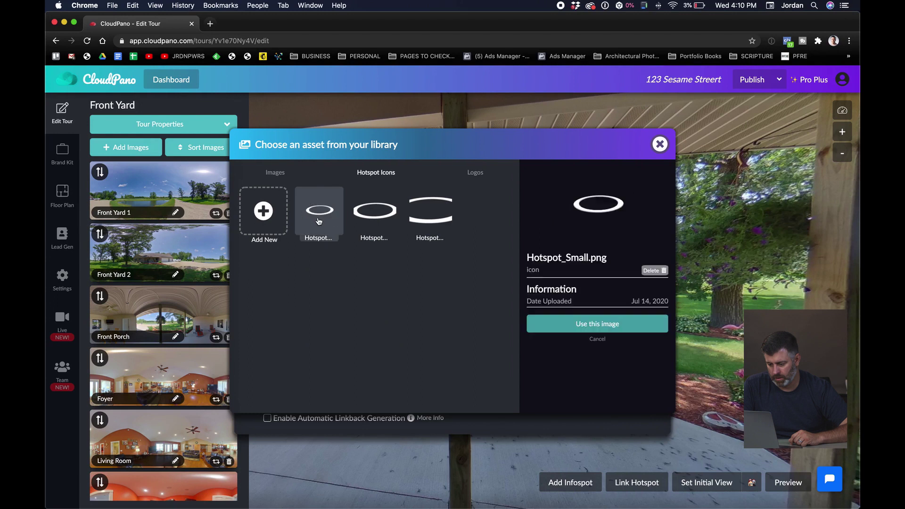
left_click(578, 329)
left_click(332, 266)
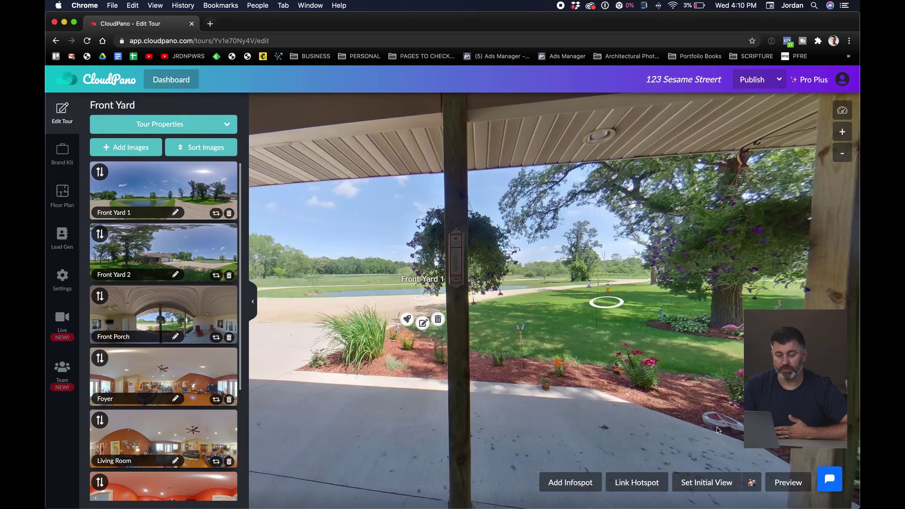
left_click(709, 485)
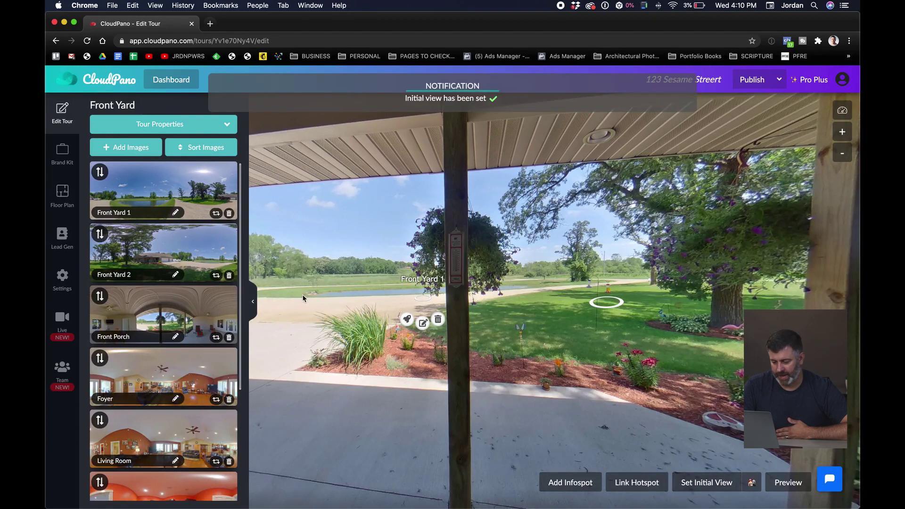
- Review the Front Yard 2 and Front Yard 1 scenes and preview the tour, examining the arrival views between the yard and porch scenes
left_click(180, 251)
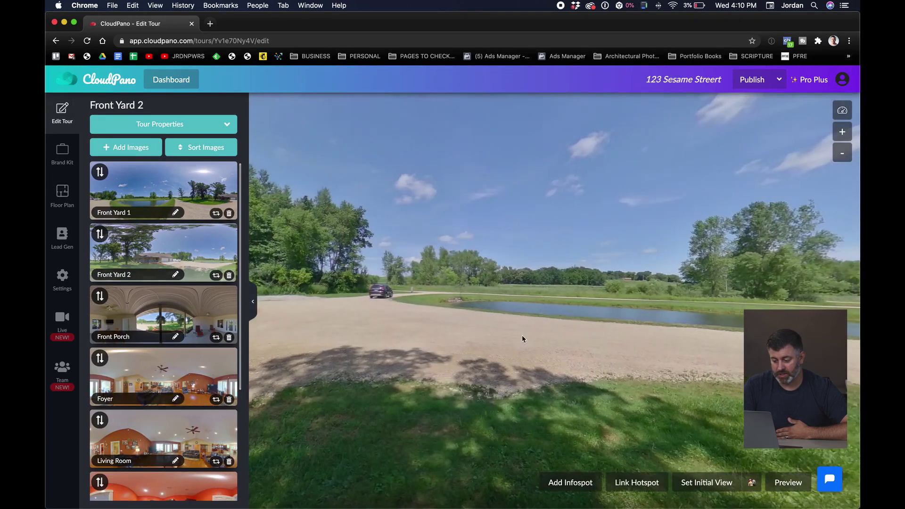
left_click_drag(519, 319, 560, 318)
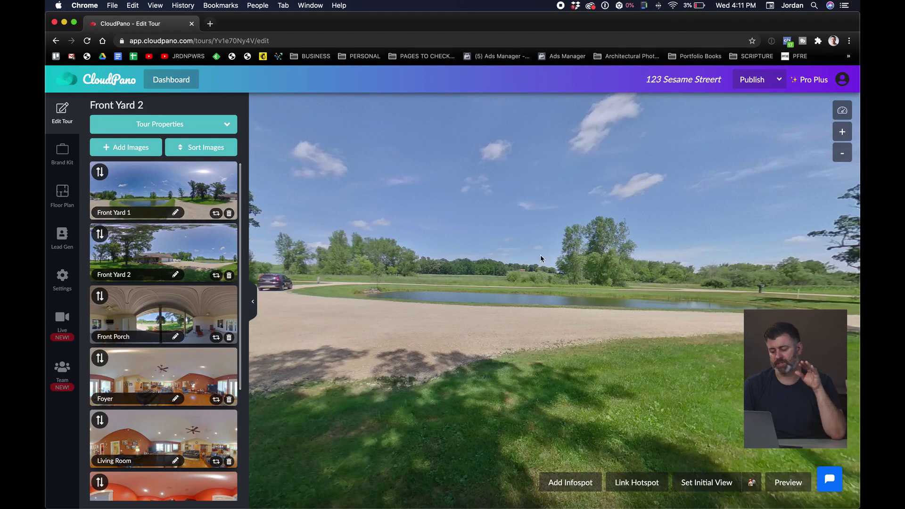
left_click(173, 189)
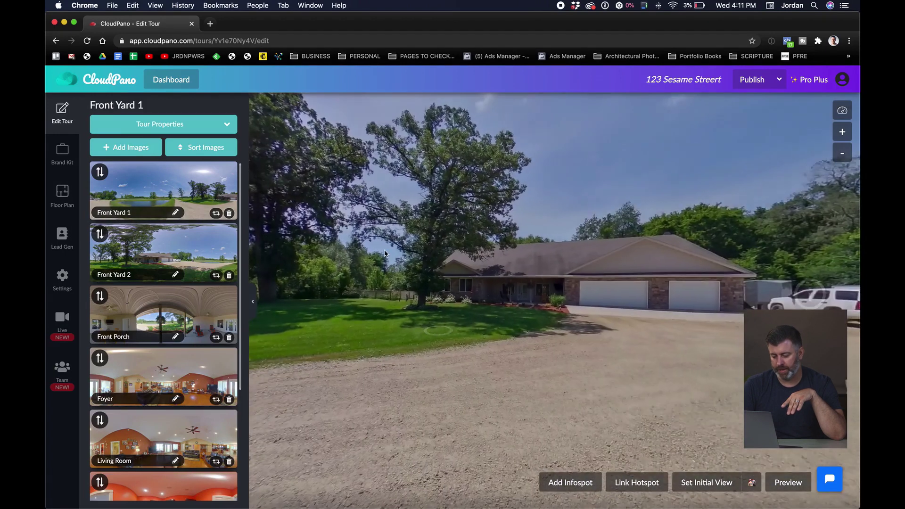
left_click(434, 334)
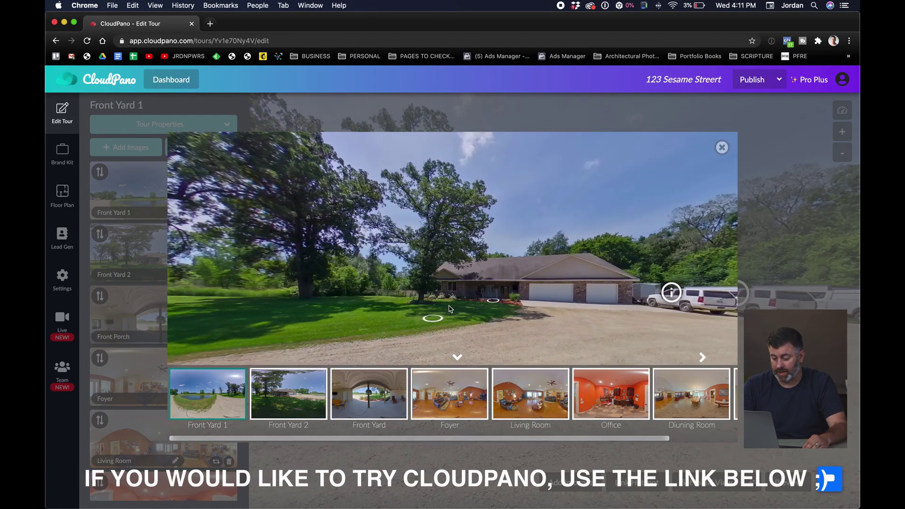
left_click(429, 319)
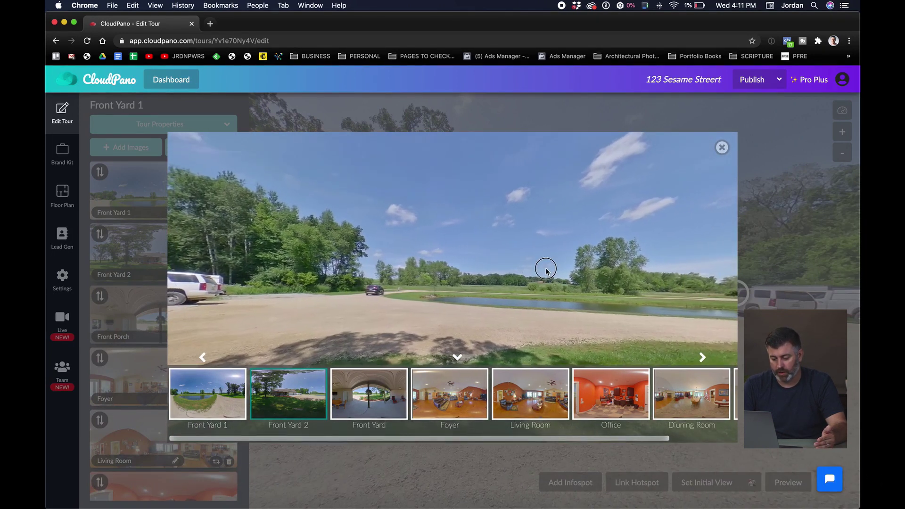
left_click_drag(427, 267, 386, 351)
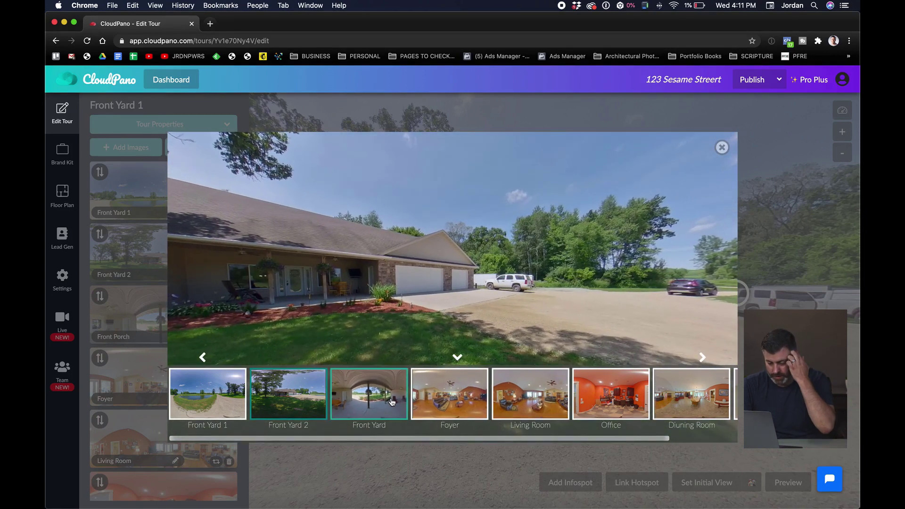
left_click(391, 401)
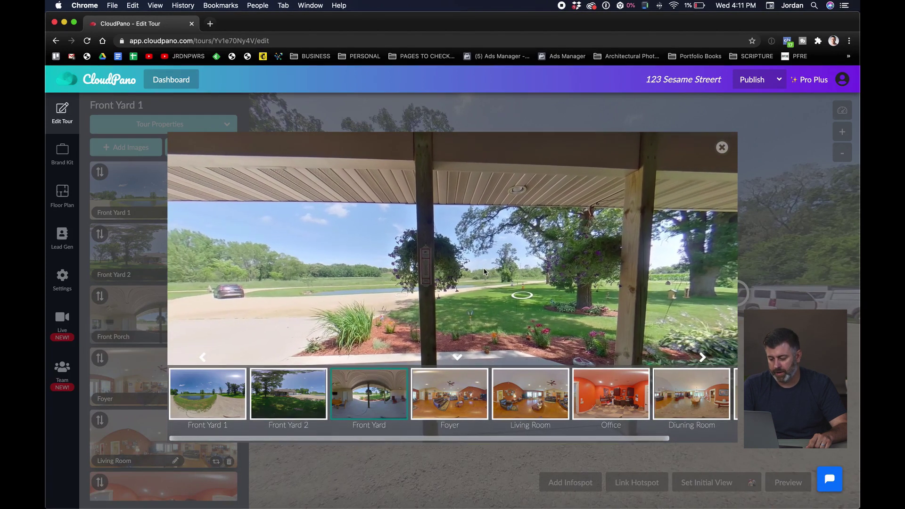
left_click(520, 295)
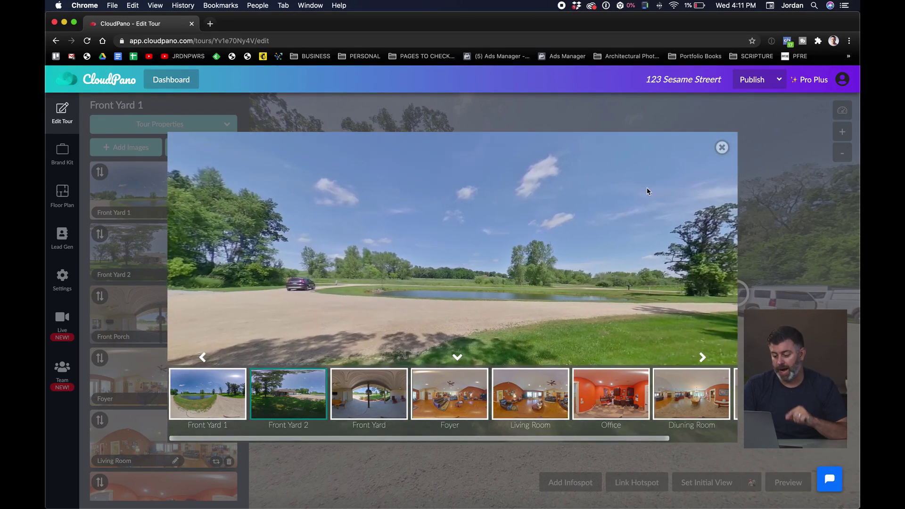
left_click(720, 149)
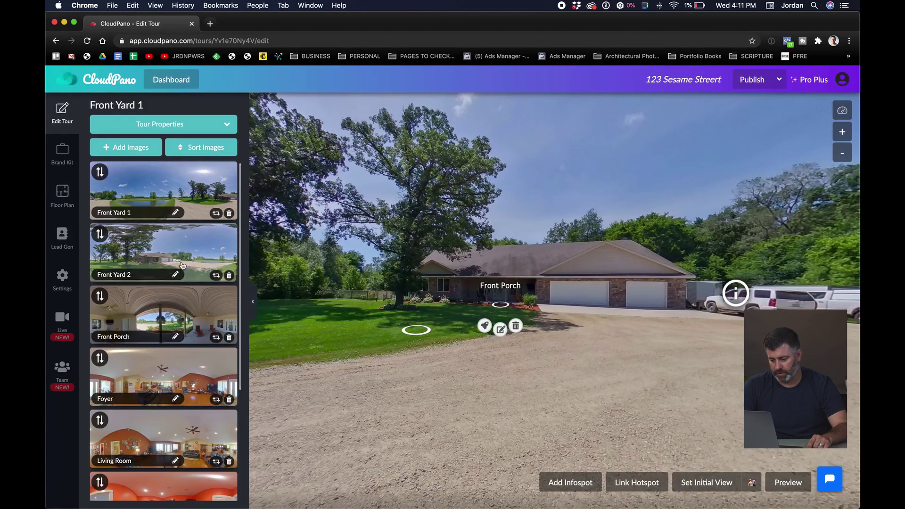
- In the Front Yard 2 scene, place a link hotspot at the house's front porch and link it to the Front Yard scene
left_click(162, 248)
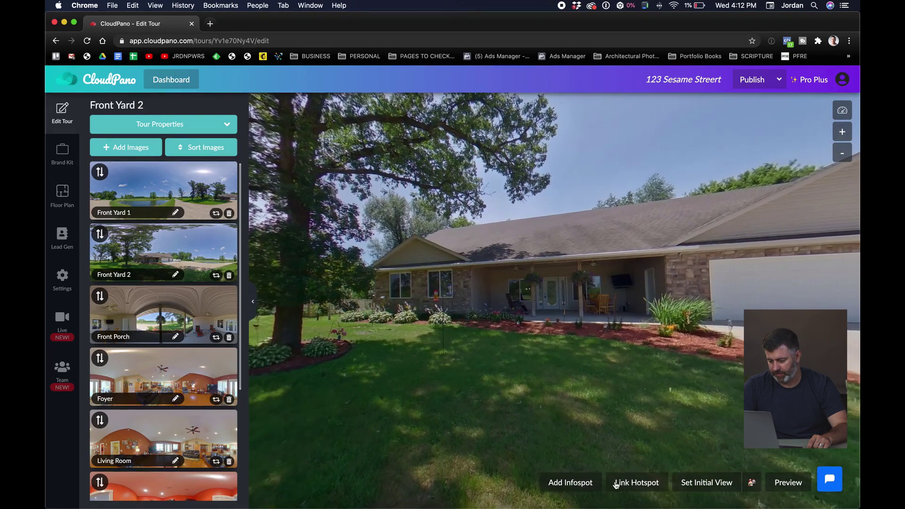
left_click(629, 484)
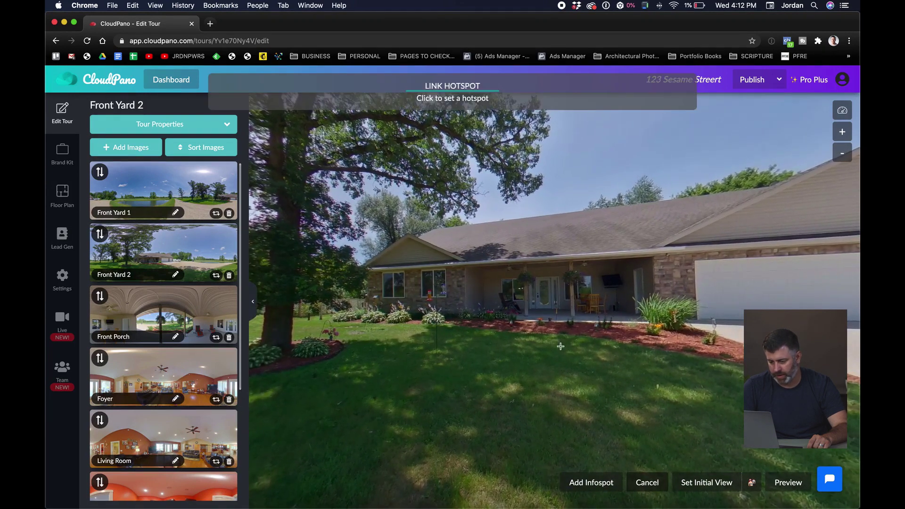
left_click(554, 322)
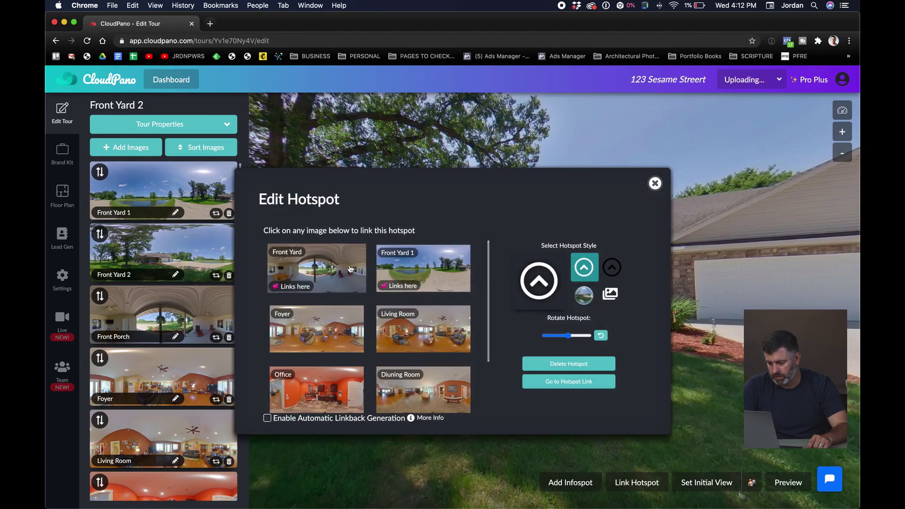
left_click(360, 275)
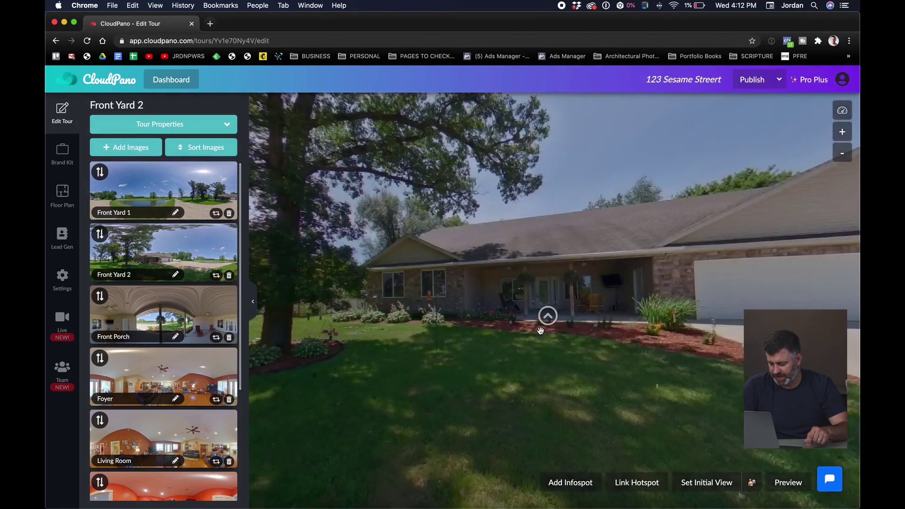
- Set the house-facing direction as Front Yard 2's initial view when coming from the Front Yard scene
mouse_move(654, 507)
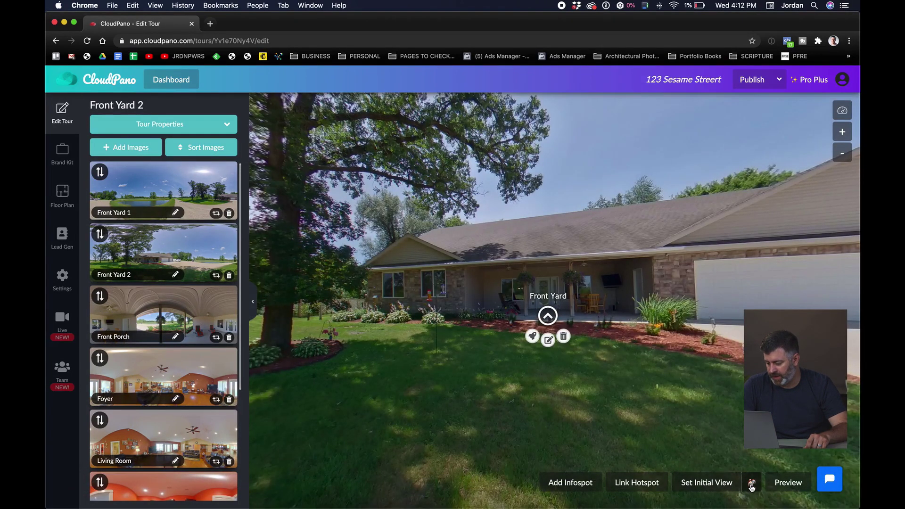
left_click(751, 485)
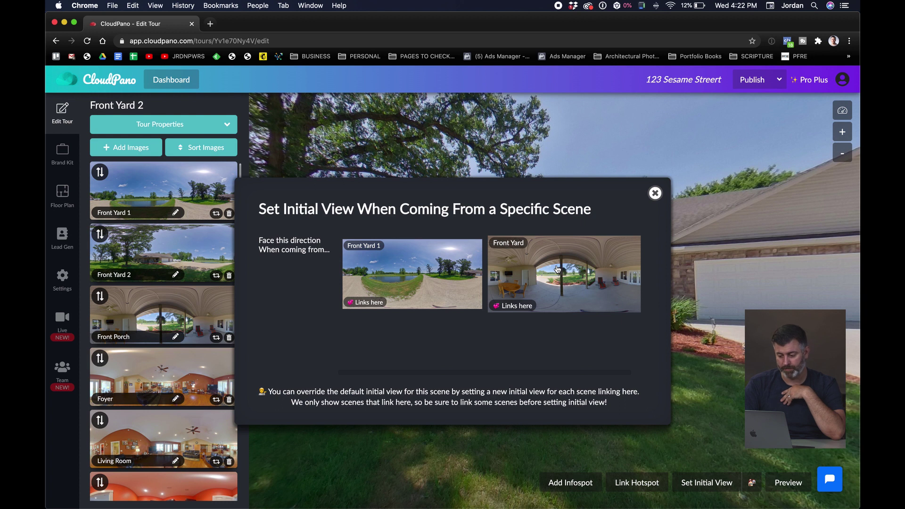
left_click(557, 269)
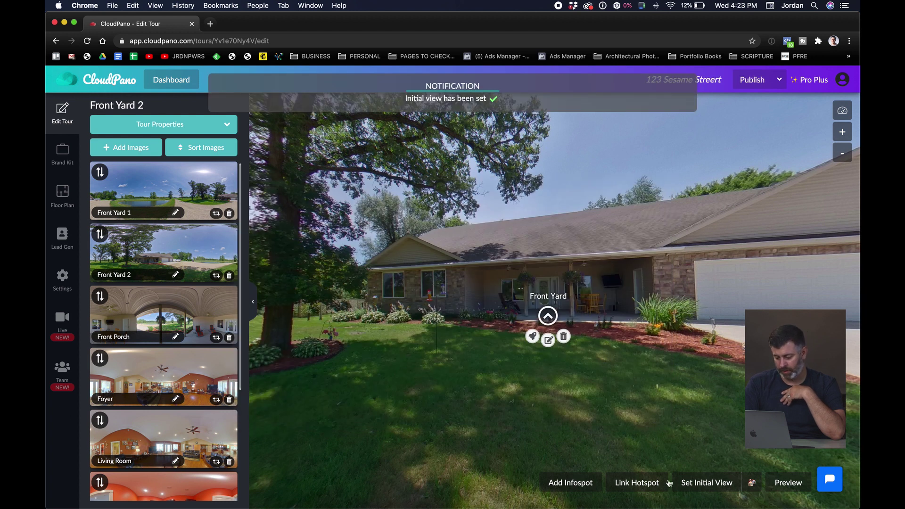
- Turn Front Yard 2 toward the pond and set that direction as its initial view when coming from Front Yard 1
left_click(734, 484)
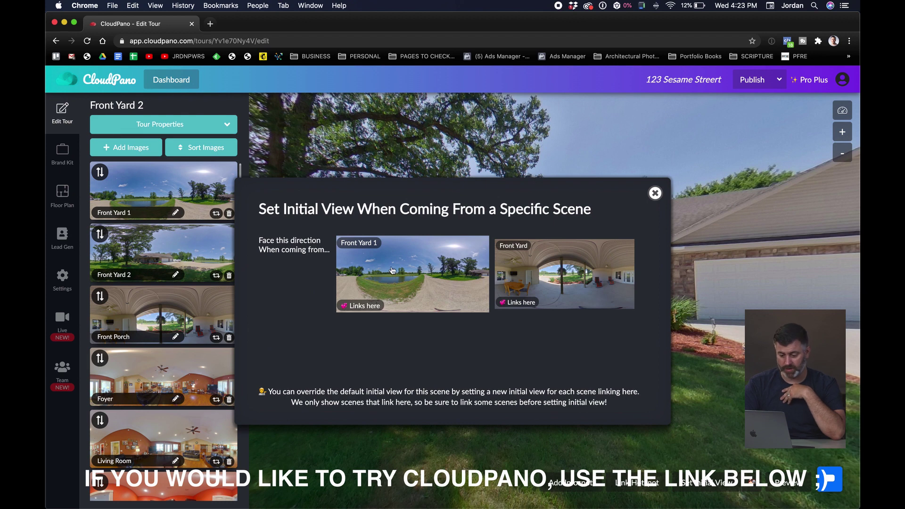
left_click(655, 193)
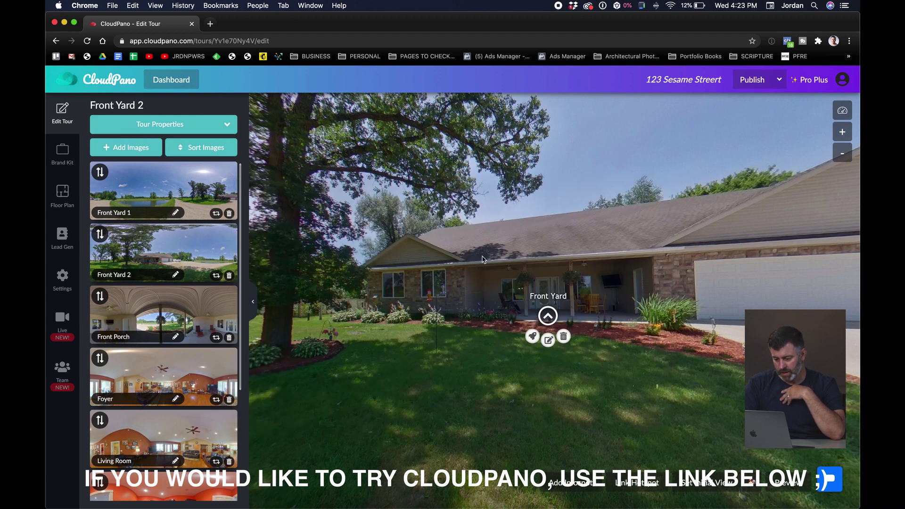
left_click_drag(746, 264, 570, 250)
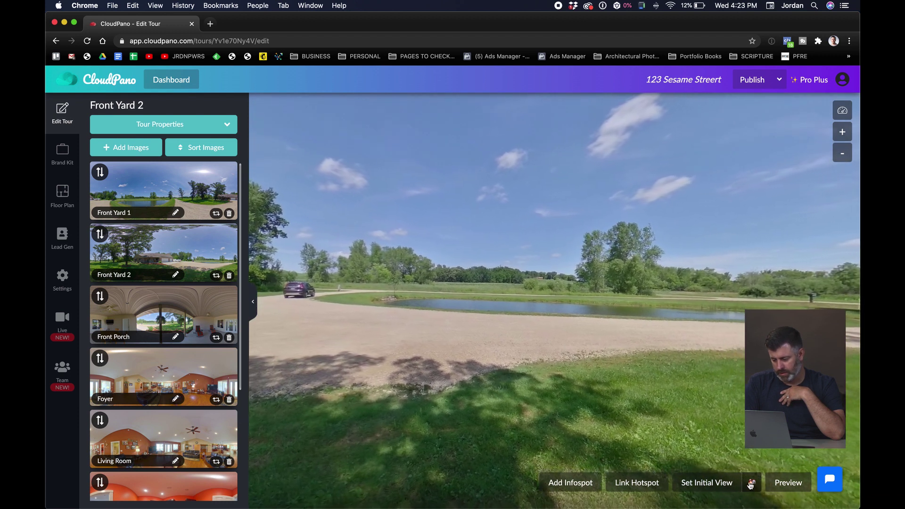
left_click(752, 482)
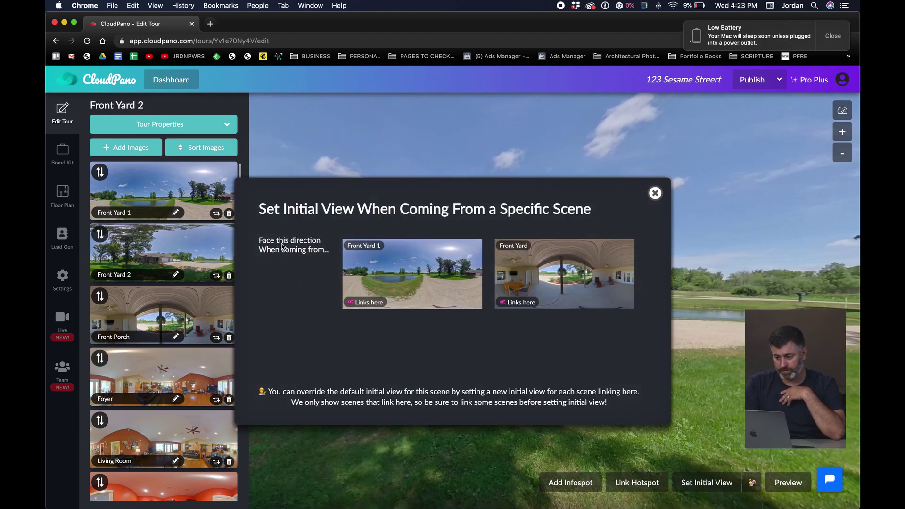
left_click(833, 36)
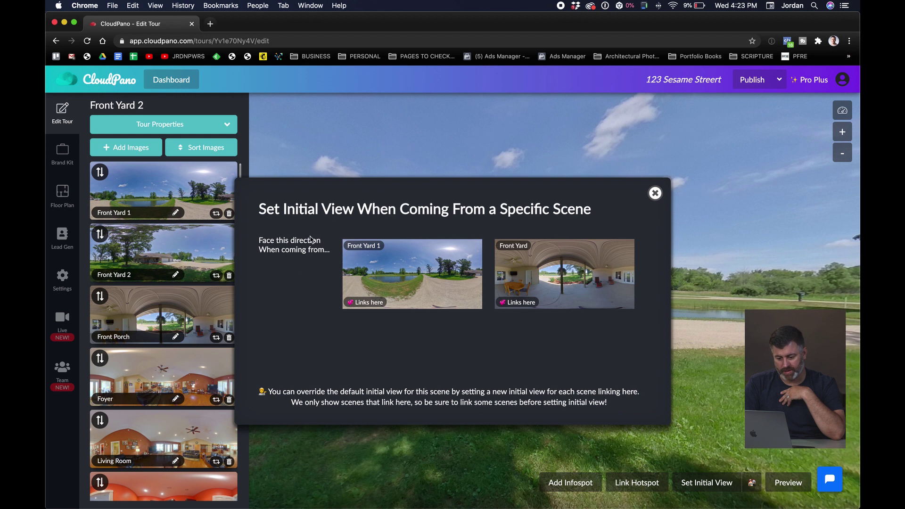
left_click(388, 270)
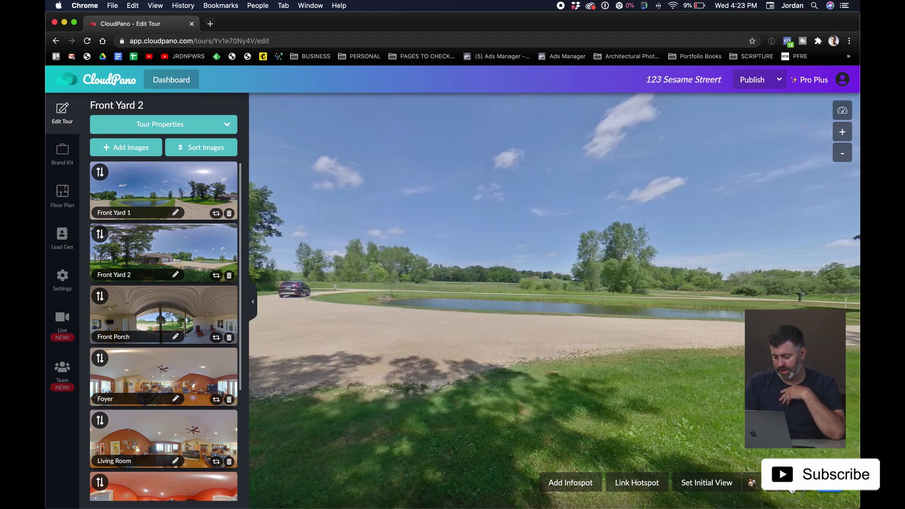
- Preview the tour and check Front Yard 2's arrival views when coming from Front Yard 1 and from the Front Yard scene
left_click(792, 490)
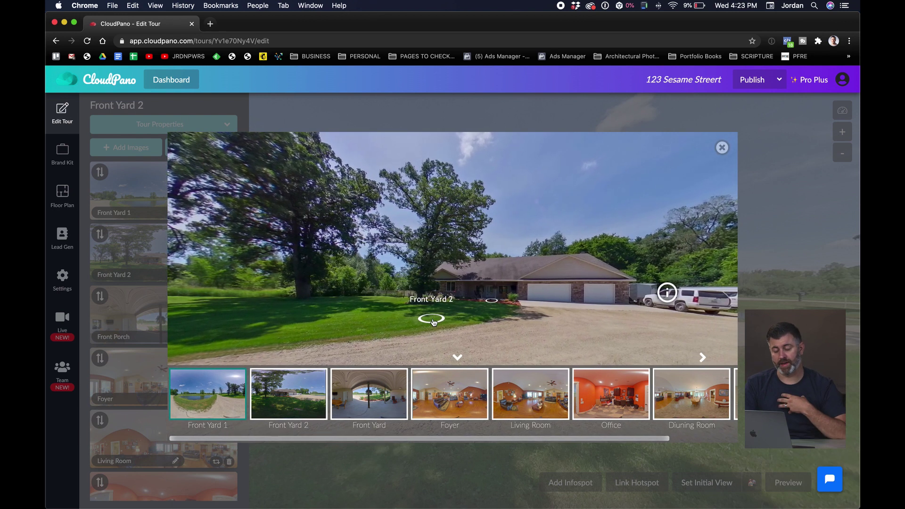
left_click(433, 321)
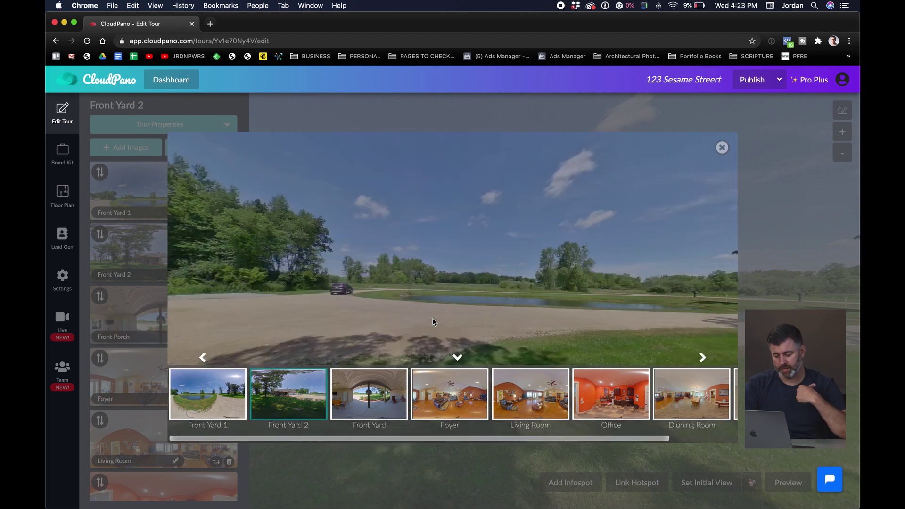
left_click(369, 400)
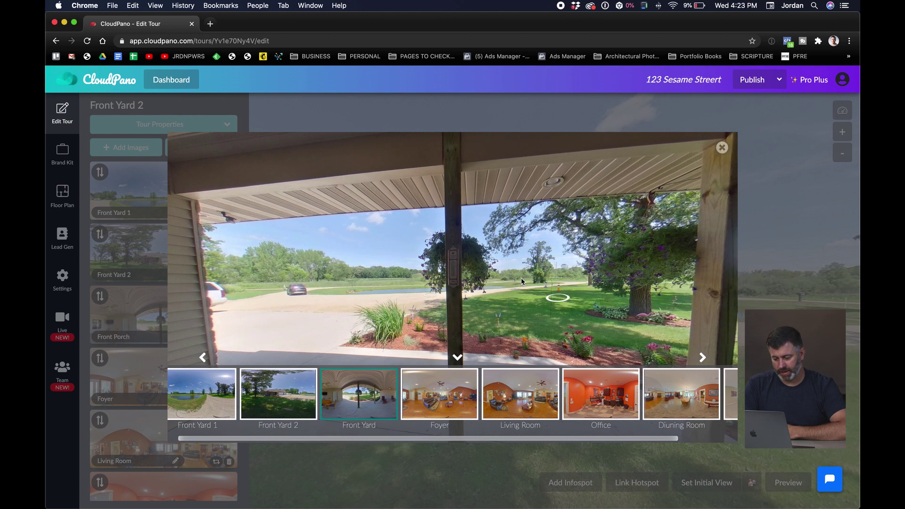
left_click(553, 298)
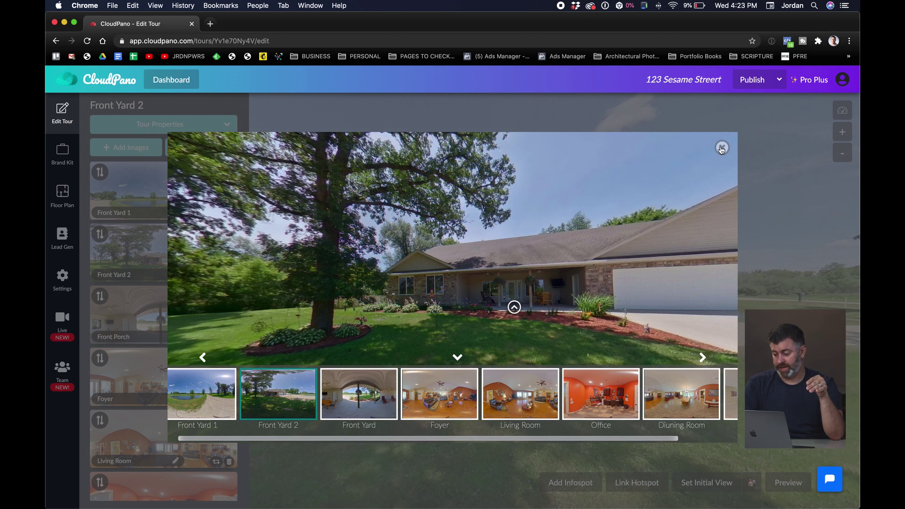
left_click(721, 148)
left_click_drag(561, 320, 553, 323)
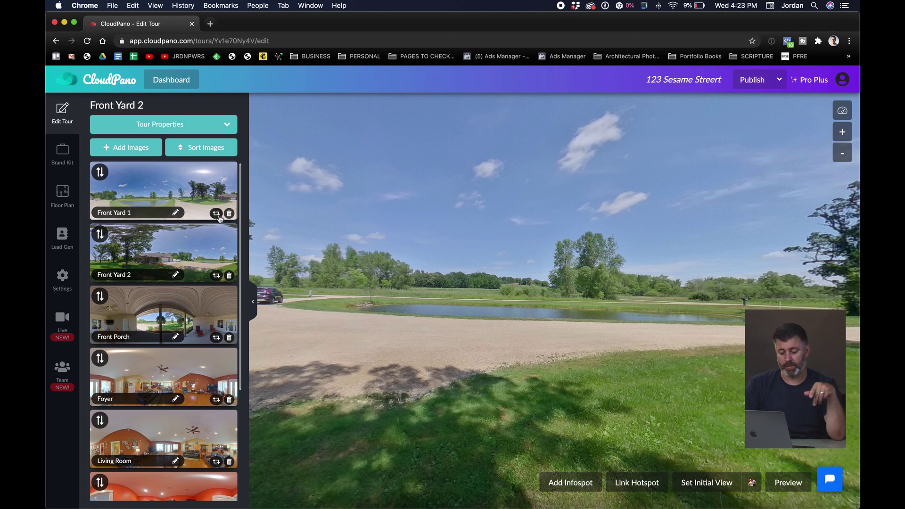
- Examine the panorama swap option for Front Yard 1, the tour's contact properties and the image sorting choices
left_click(217, 215)
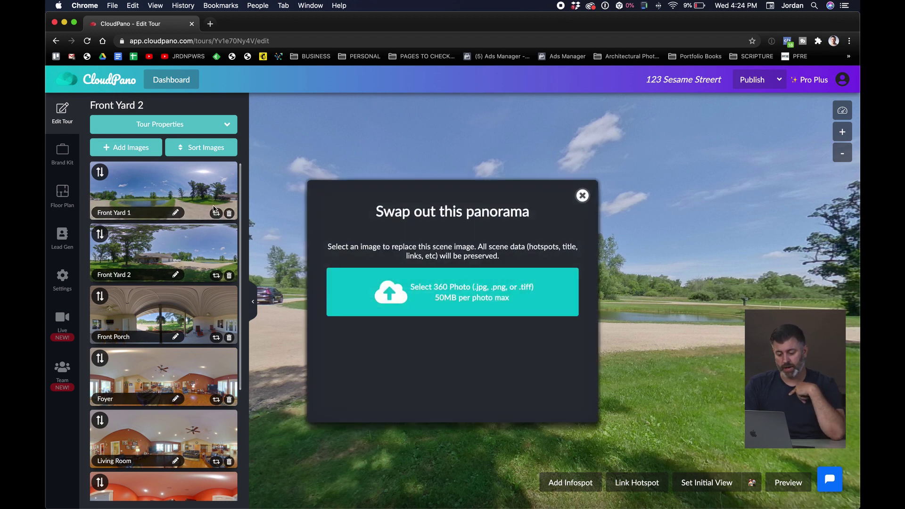
left_click(583, 195)
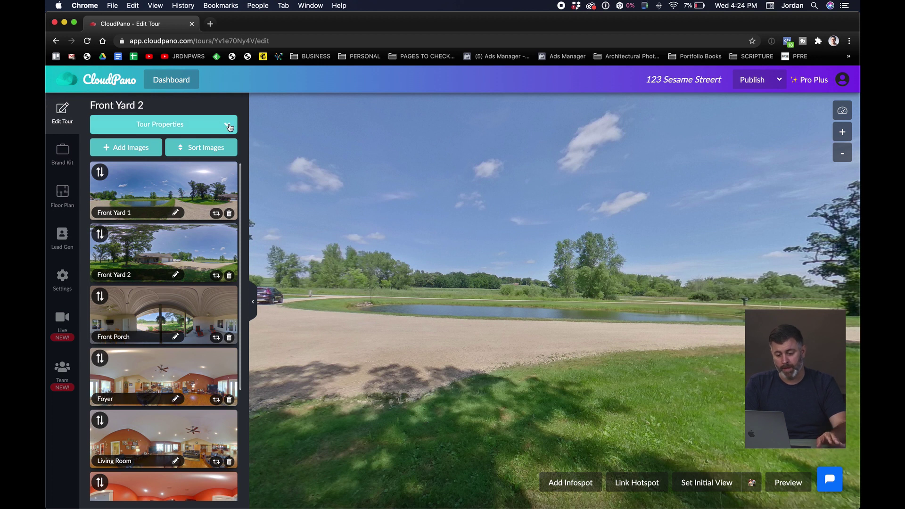
left_click(229, 126)
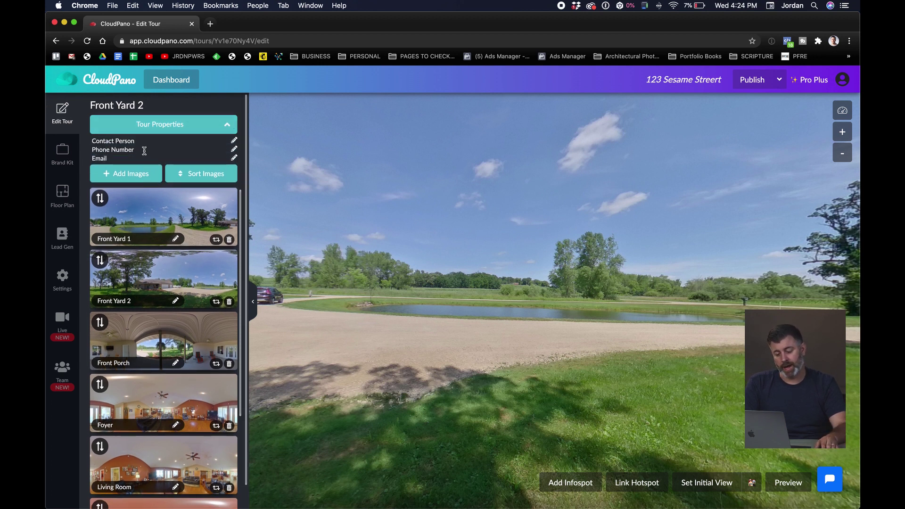
left_click(220, 126)
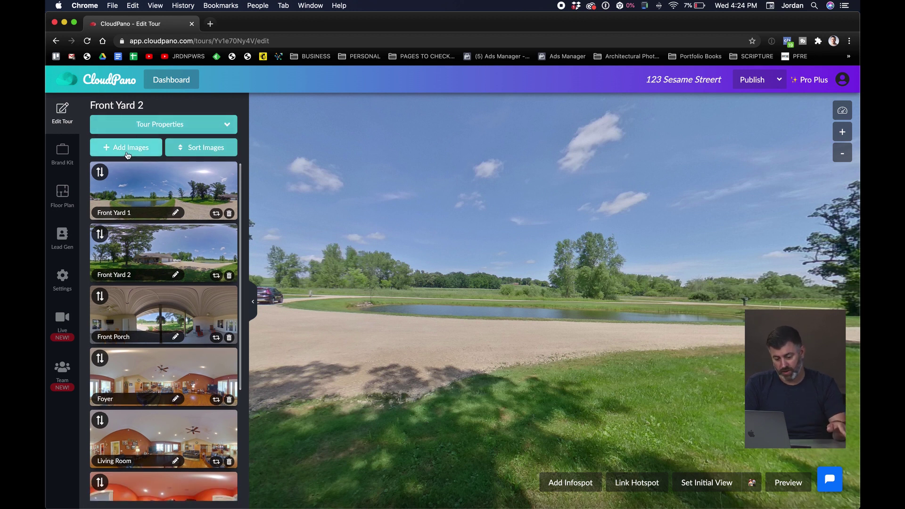
left_click(191, 149)
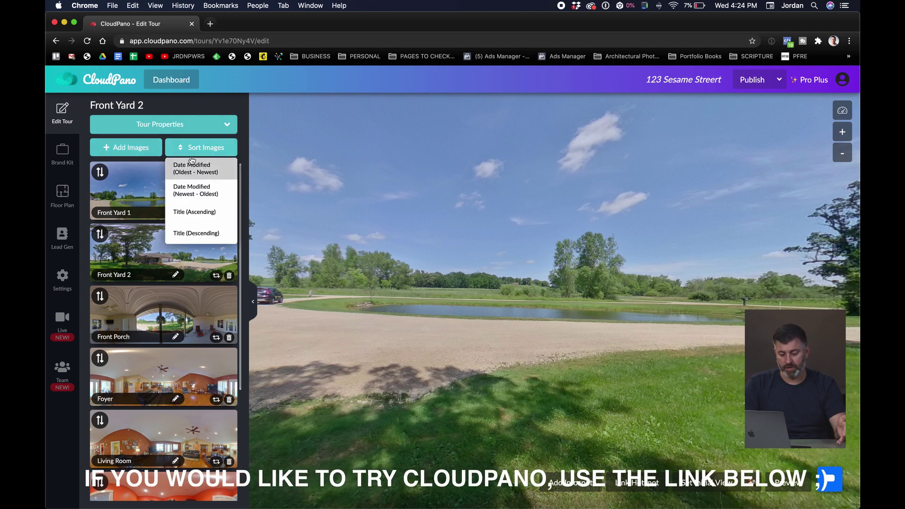
left_click(200, 150)
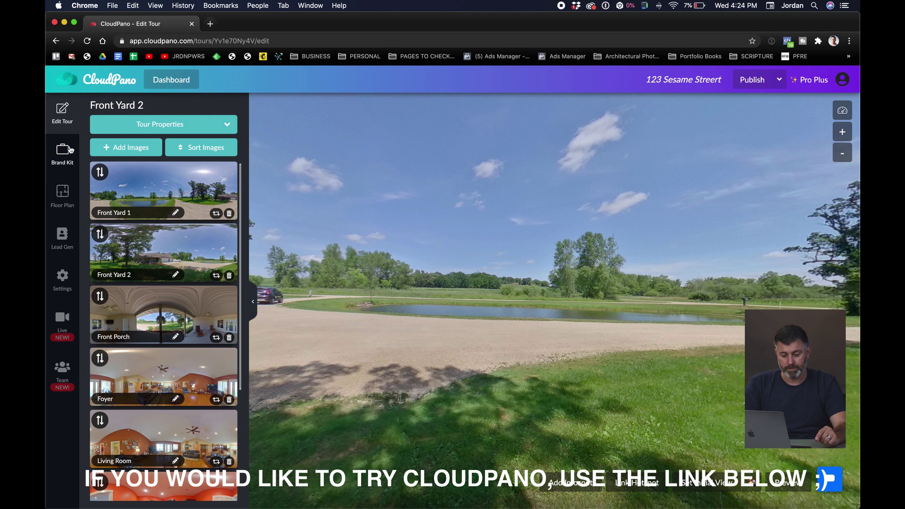
- Try the Modern theme from the brand kit and preview the tour with it
left_click(65, 153)
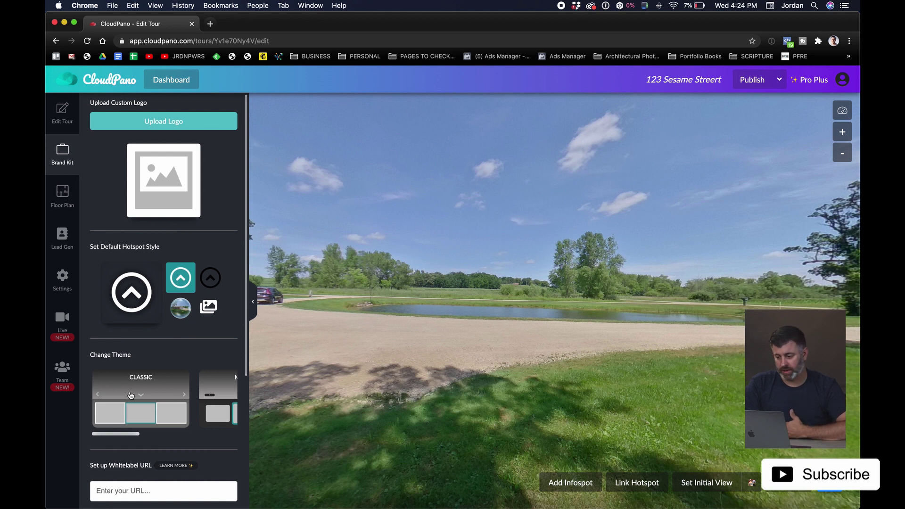
scroll(131, 395, "right", 1)
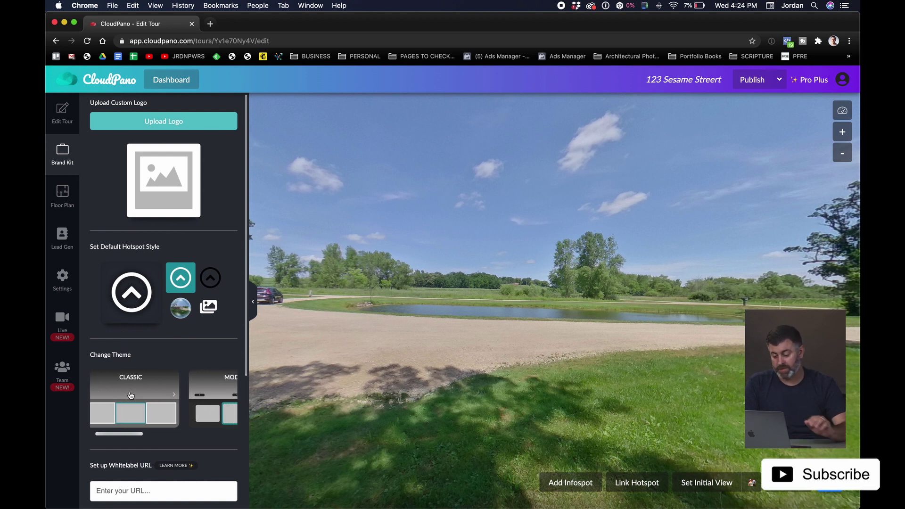
left_click(179, 381)
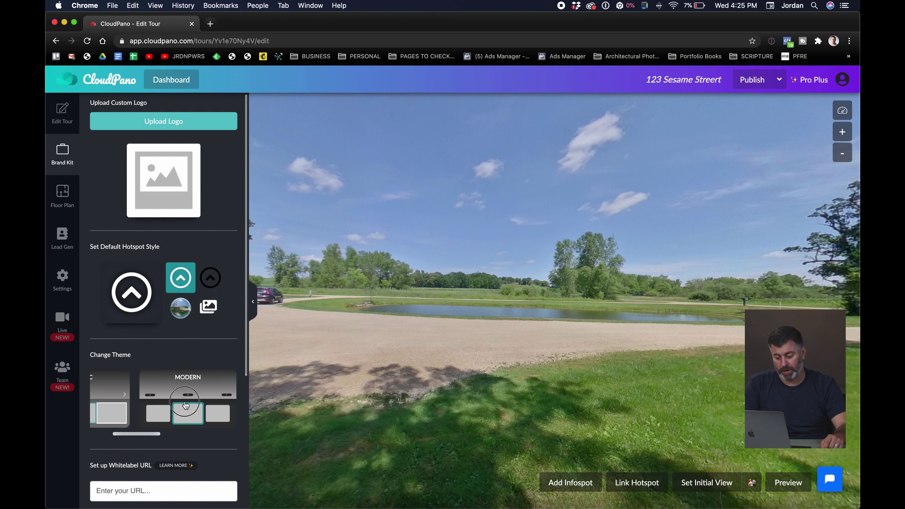
left_click(791, 484)
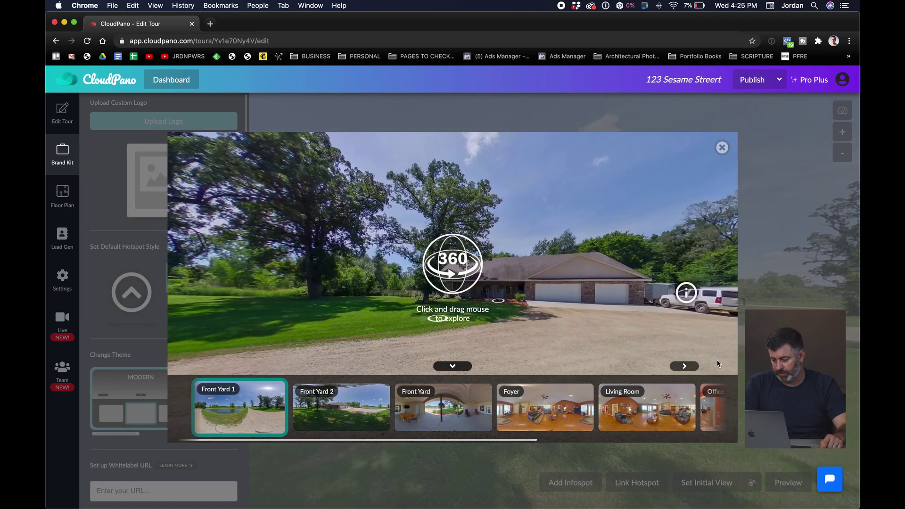
left_click(725, 149)
- Try the Flow theme and preview how the tour's scene thumbnails look with it
scroll(202, 401, "right", 4)
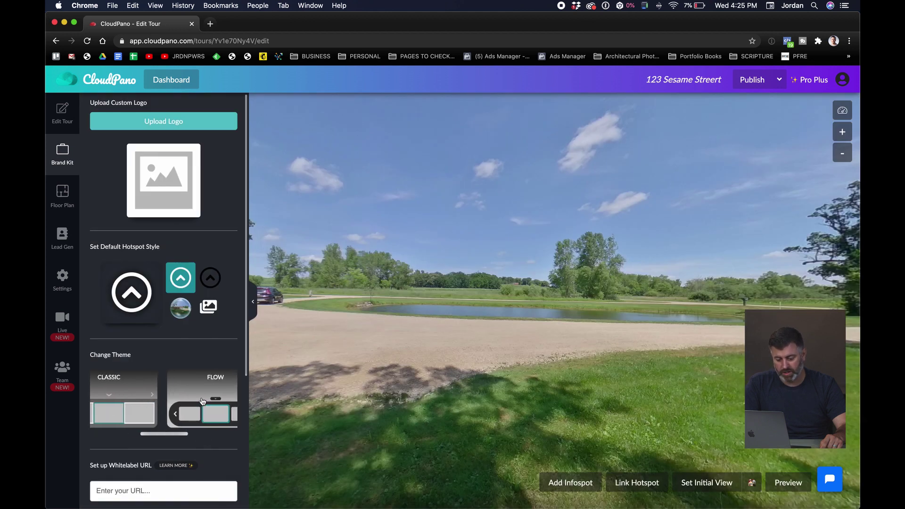
left_click(202, 402)
left_click(786, 482)
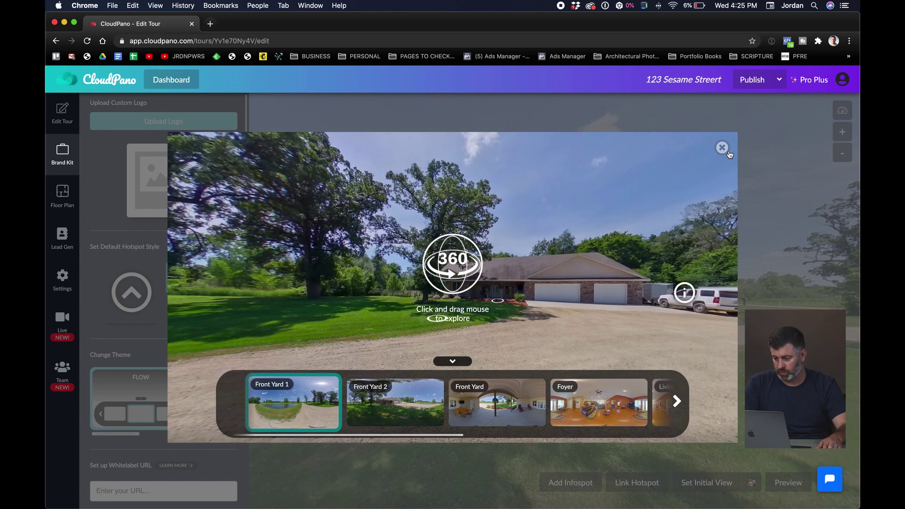
left_click(722, 148)
- Try the Cascade theme and preview the tour with its scene thumbnail layout
scroll(164, 397, "right", 5)
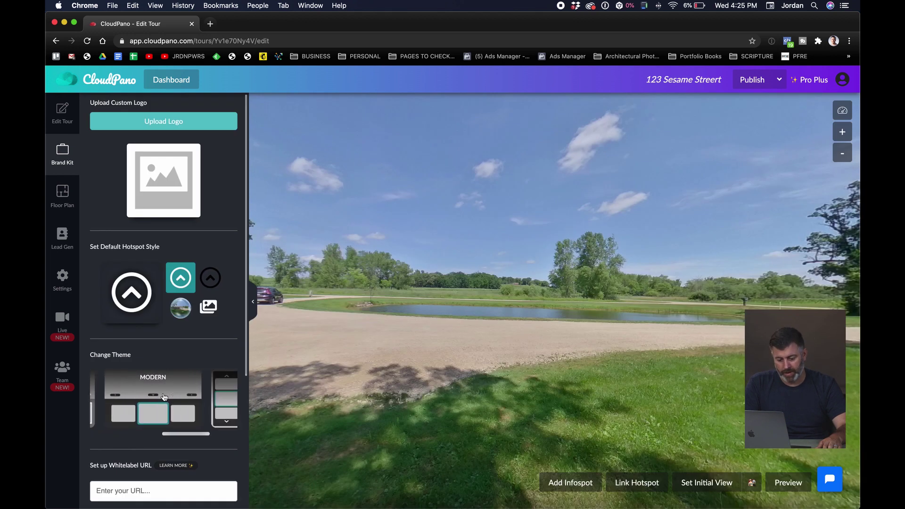
left_click(182, 394)
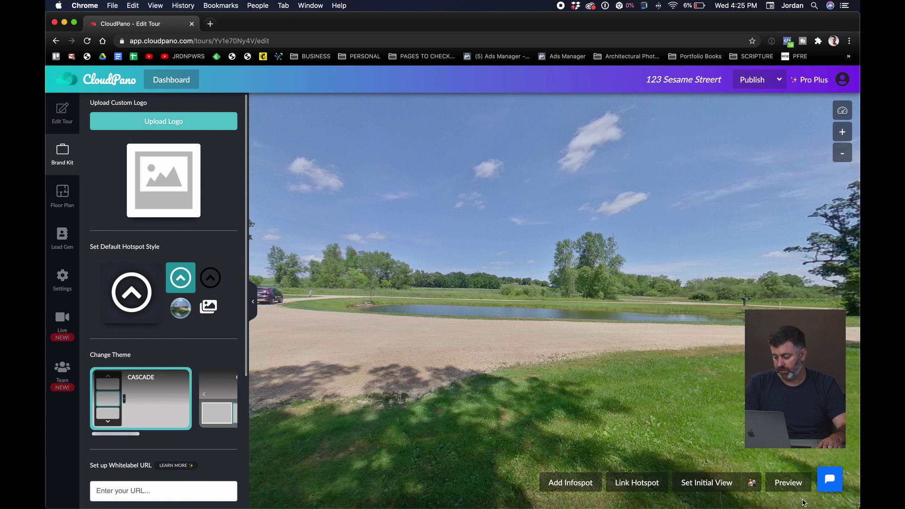
left_click(789, 482)
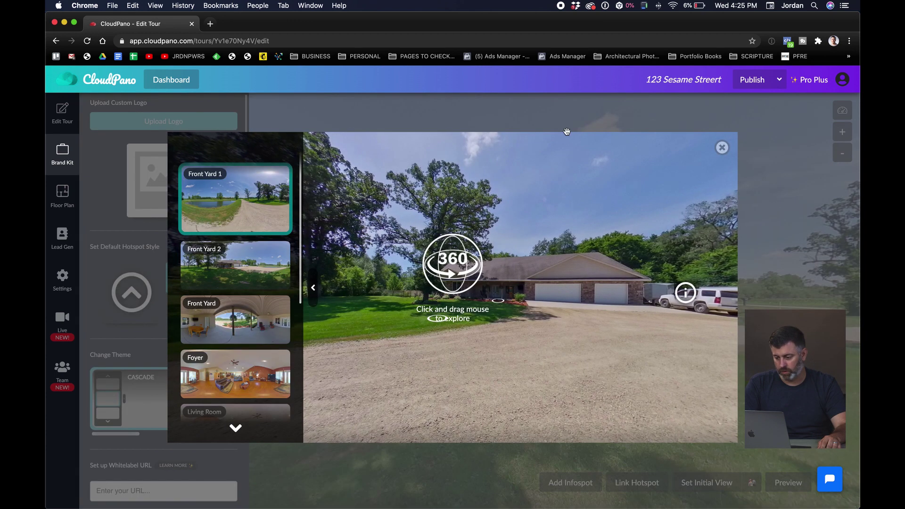
left_click(722, 147)
- Set the tour theme to Classic and review the whitelabel URL and Facebook sharing image options
left_click(170, 389)
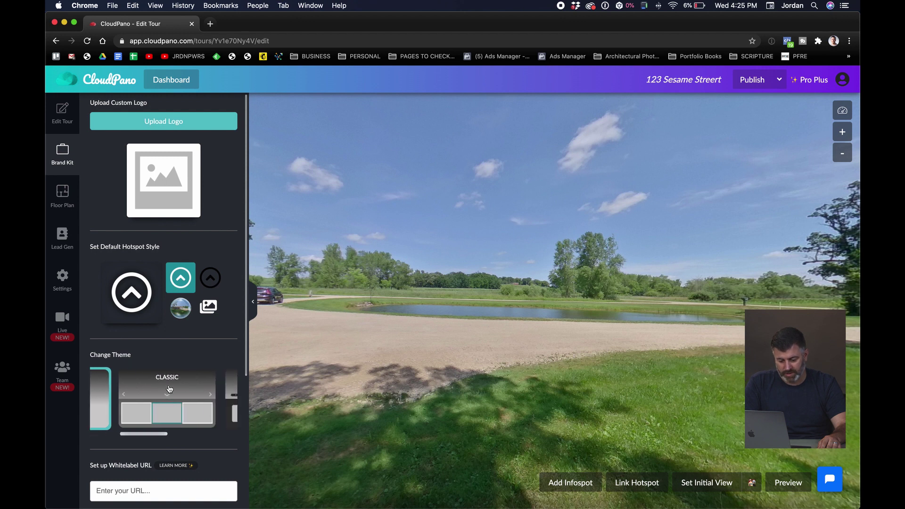
scroll(176, 368, "down", 3)
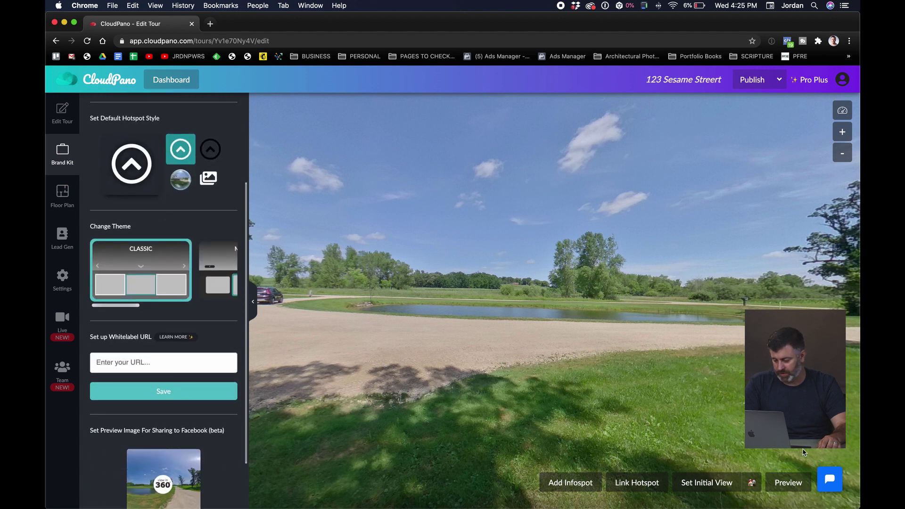
left_click(158, 361)
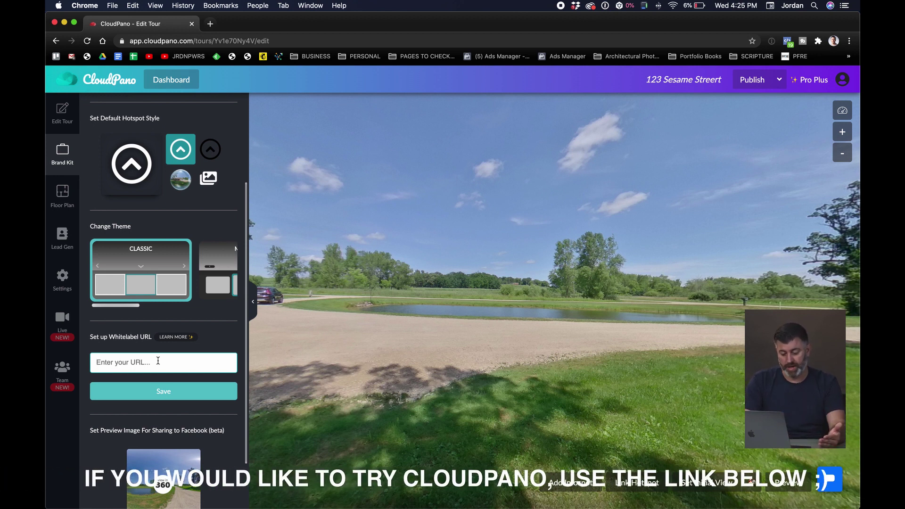
scroll(191, 320, "down", 3)
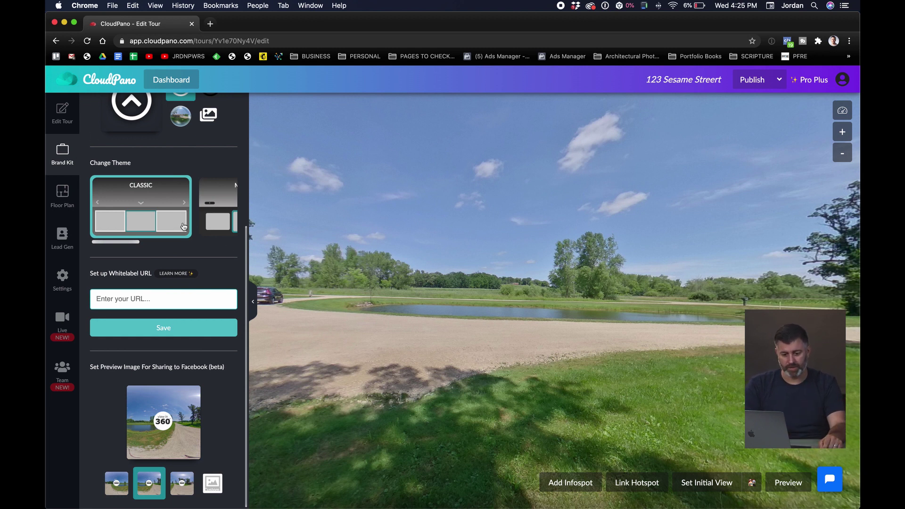
- Upload the floor plan JPEG from the Desktop folder as the tour's floor plan image
left_click(61, 194)
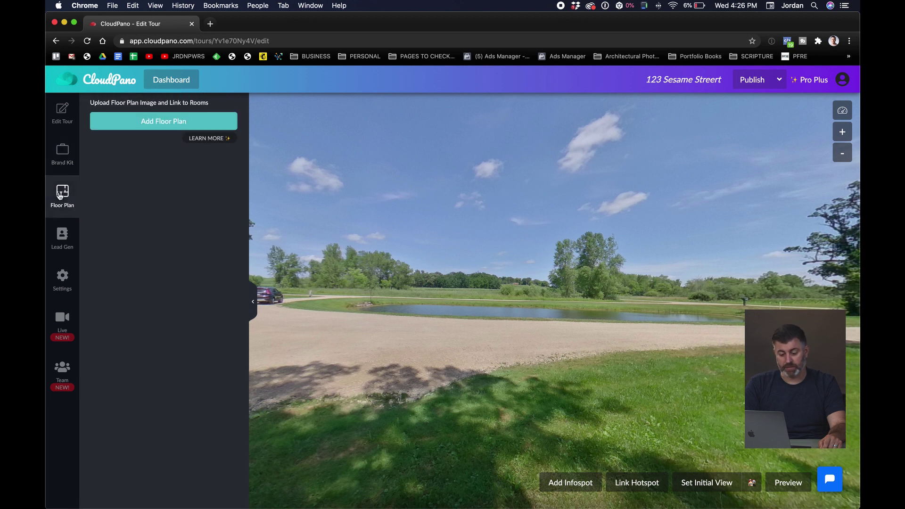
left_click(142, 122)
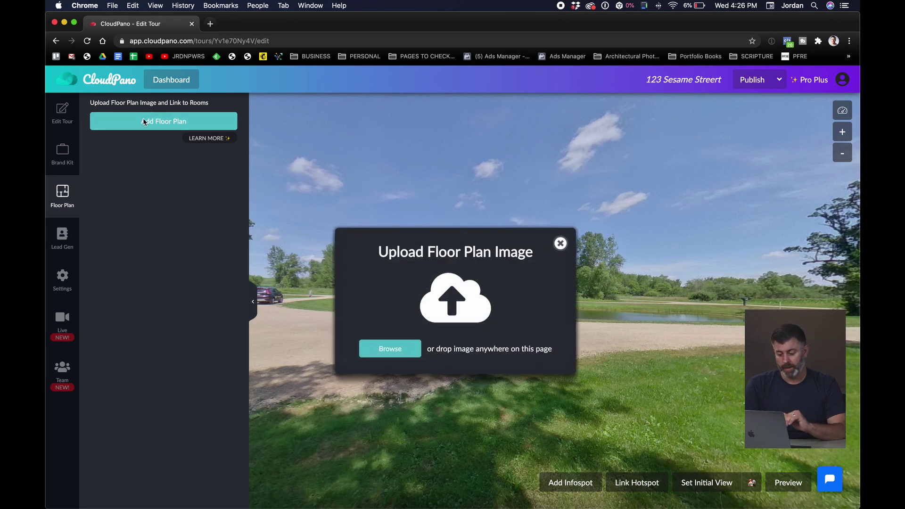
left_click(384, 355)
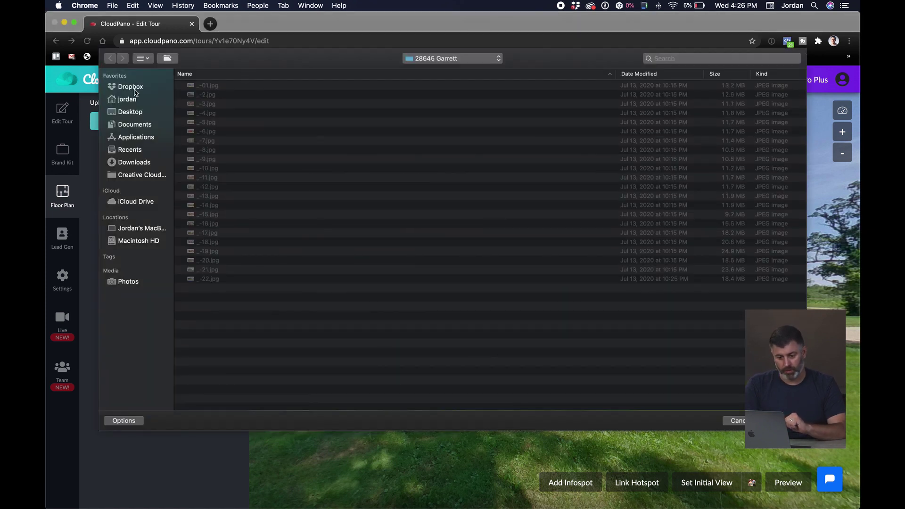
left_click(133, 87)
left_click(144, 114)
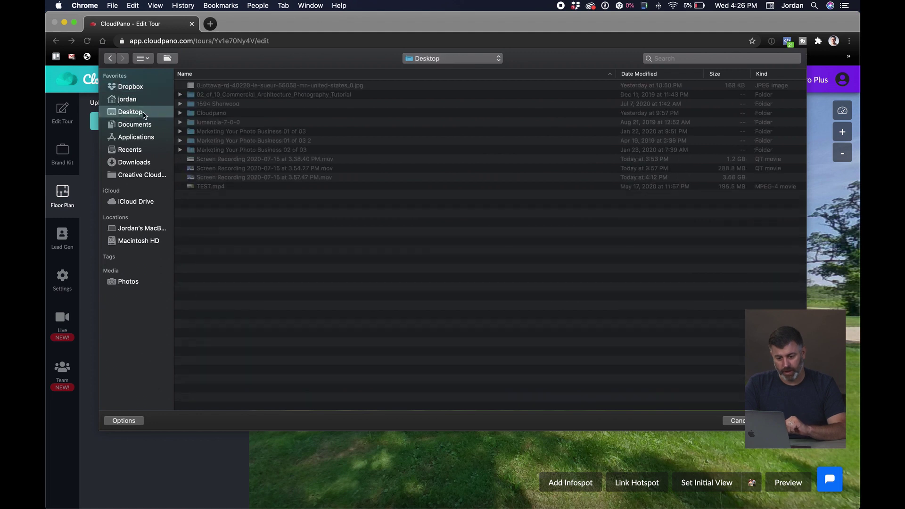
double_click(231, 85)
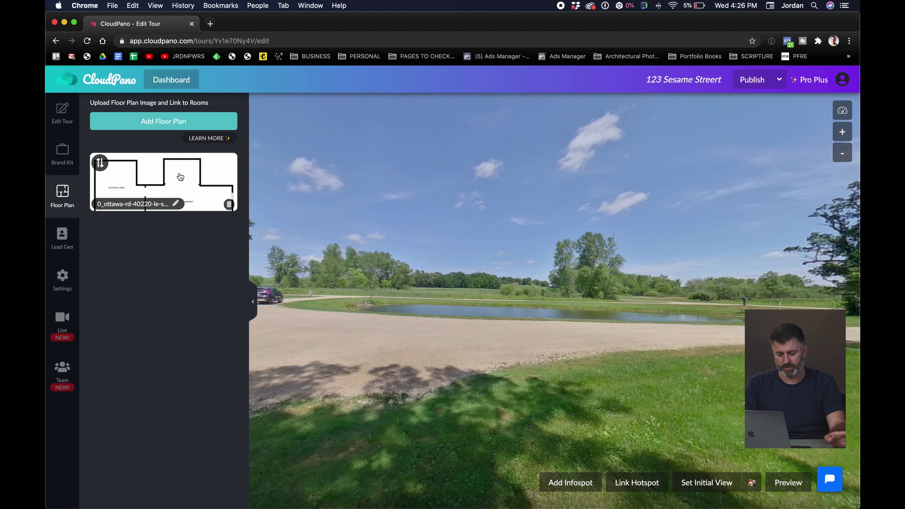
- Open the uploaded floor plan and place two scene links in the Electrical Room, linking the one in the upper-left corner to Front Yard 1
left_click(179, 175)
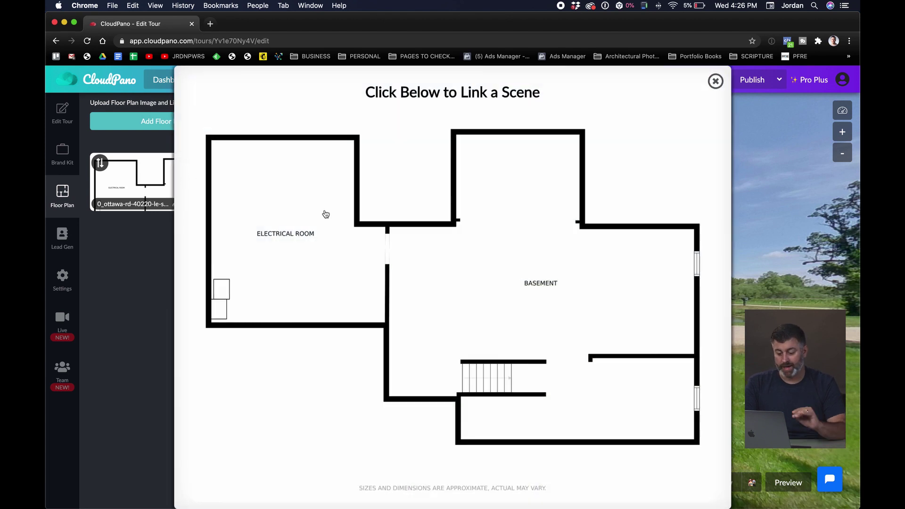
left_click(245, 168)
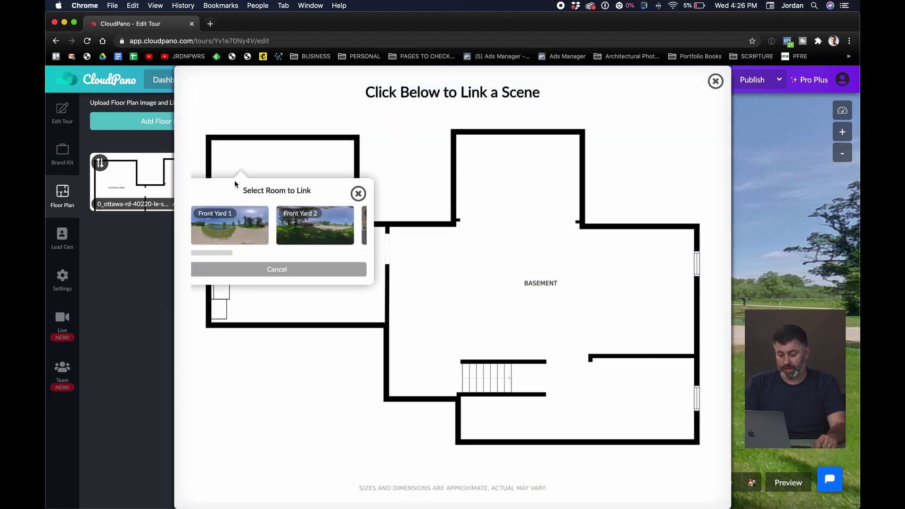
left_click(223, 225)
left_click(282, 269)
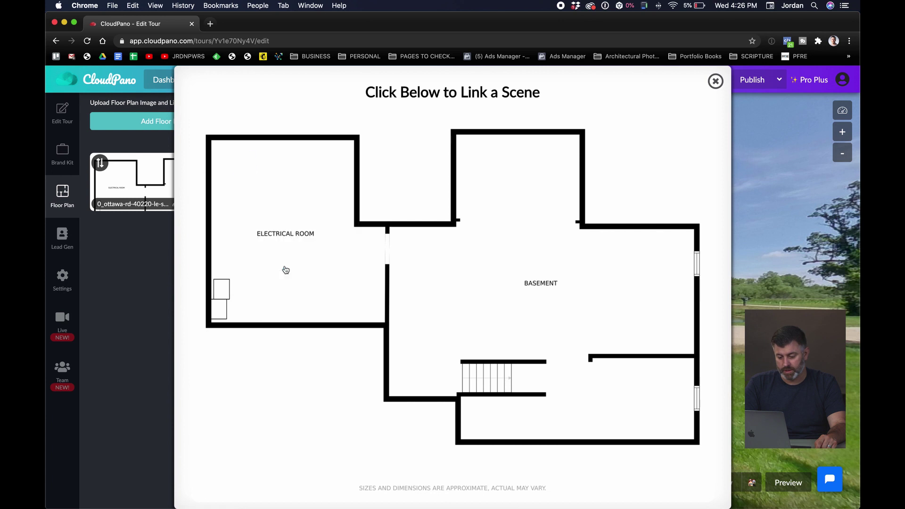
left_click(313, 210)
left_click(330, 280)
left_click(316, 313)
- Place three scene links in the Basement, at the upper alcove's opening, above the short interior wall and beside the stairs, and close the floor plan
left_click(530, 230)
scroll(515, 300, "right", 1)
left_click(564, 295)
left_click(566, 330)
left_click(605, 348)
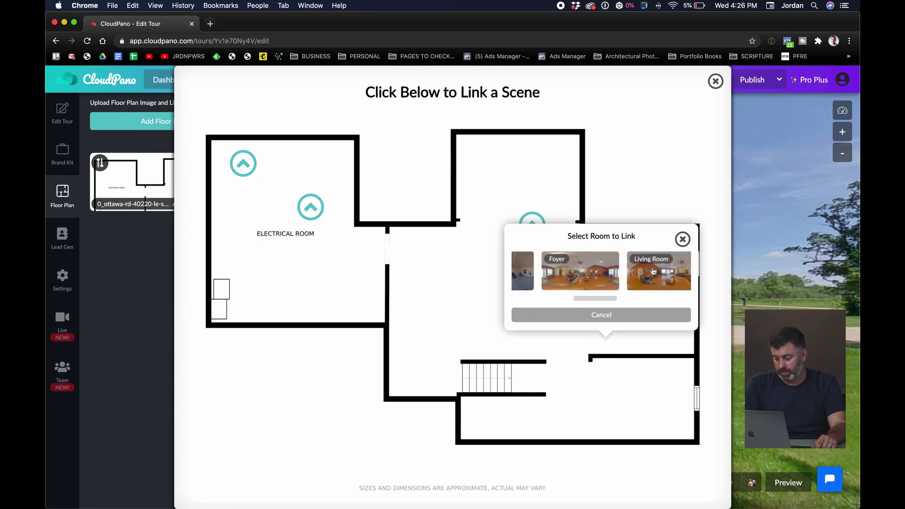
left_click(596, 316)
left_click(562, 396)
left_click(610, 325)
left_click(568, 367)
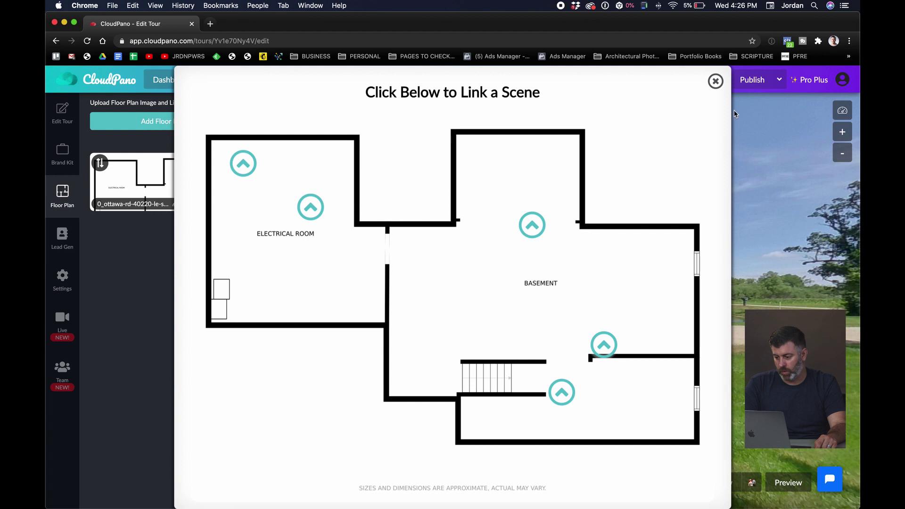
left_click(717, 87)
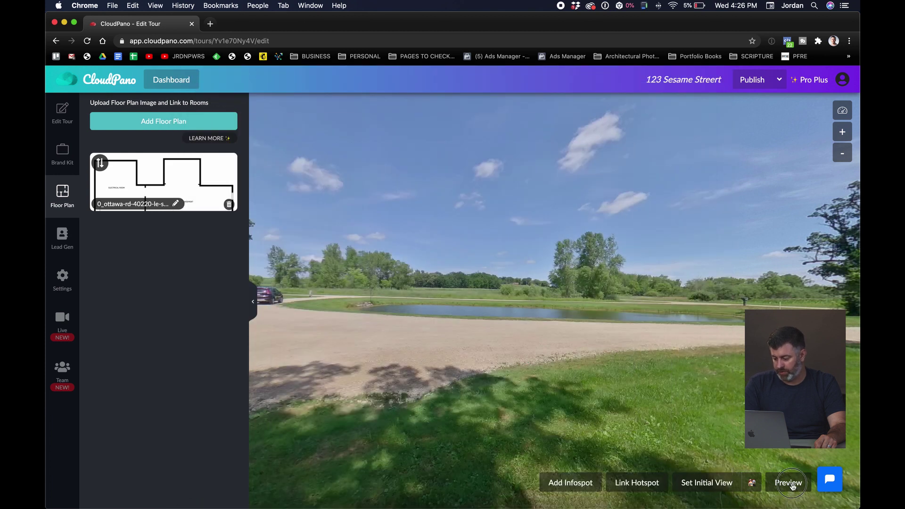
- Preview the tour, open its floor plan and follow the scene link beside the stairs, and close the preview
left_click(788, 483)
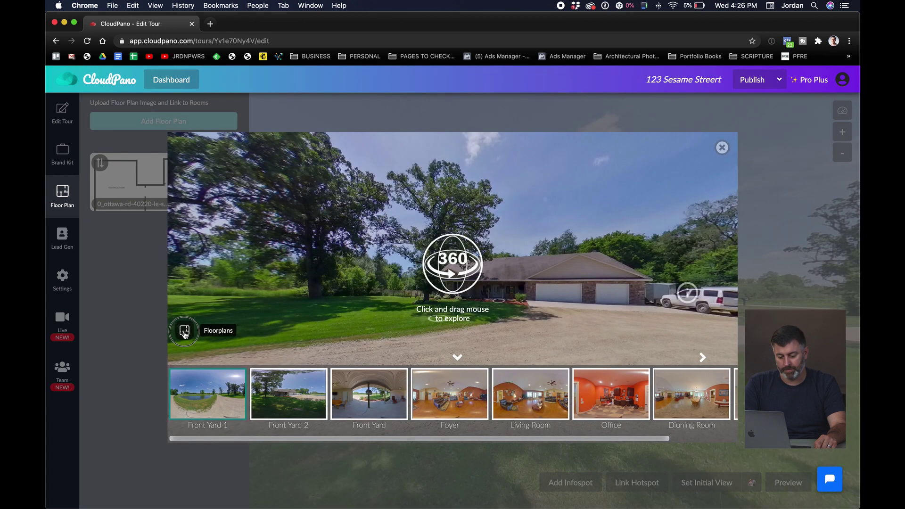
left_click(184, 331)
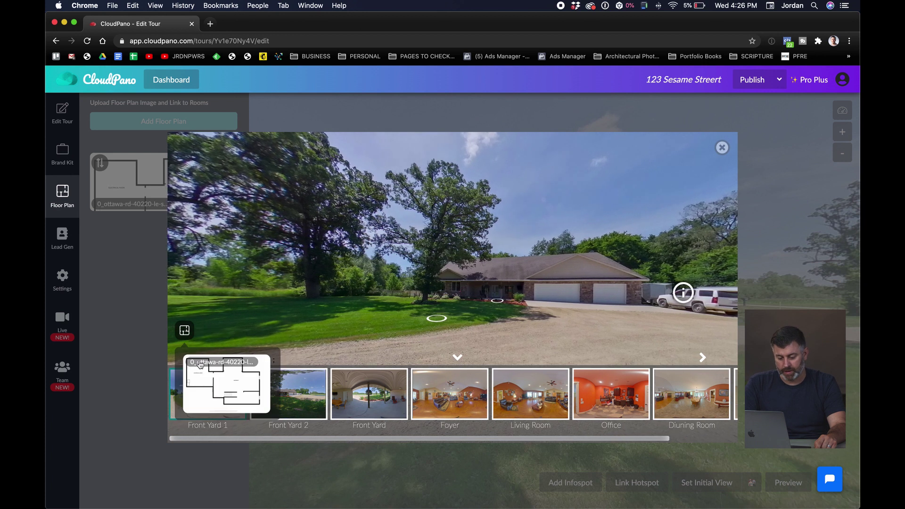
left_click(218, 379)
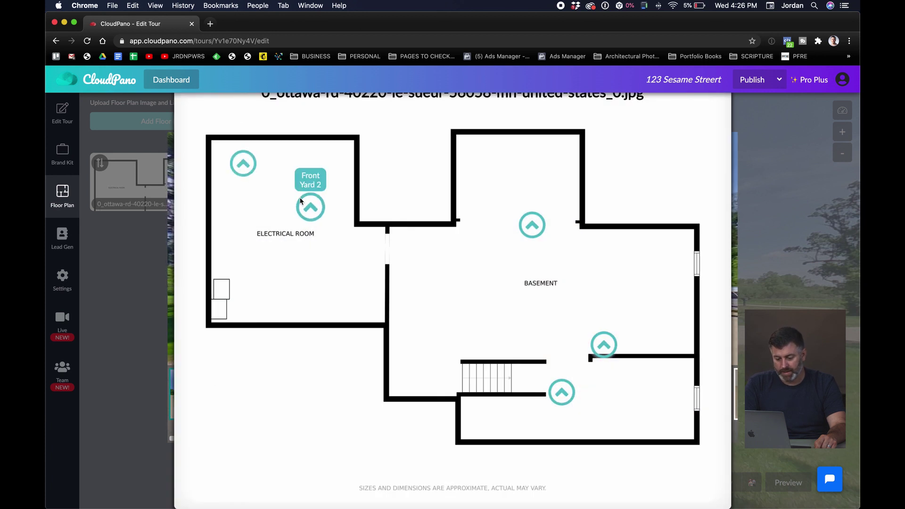
left_click(565, 386)
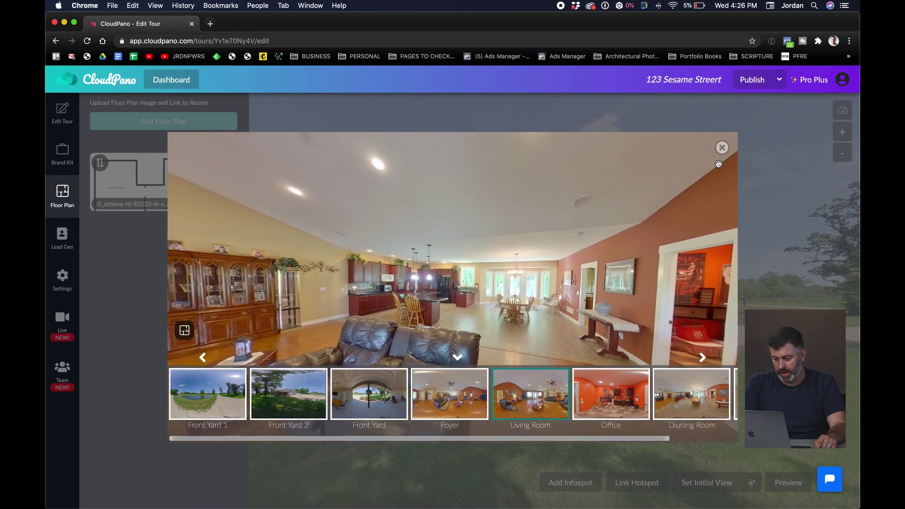
left_click(170, 109)
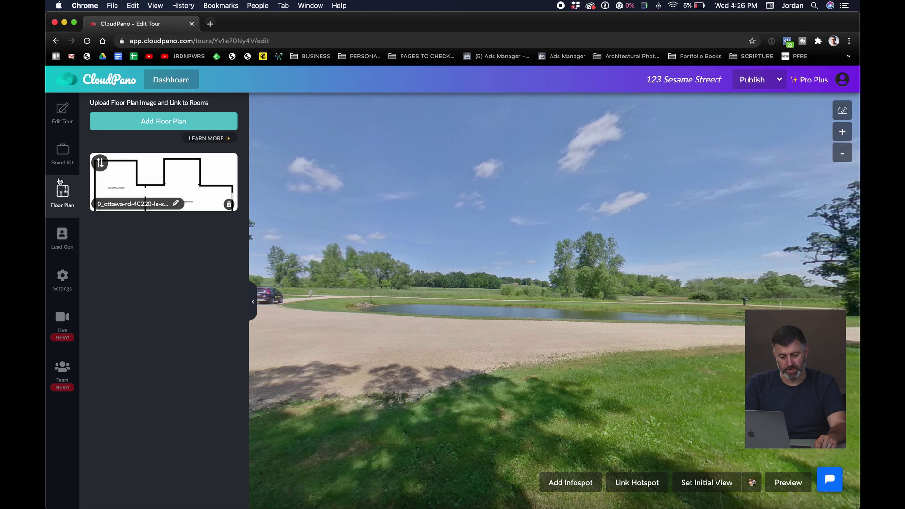
- Turn on the tour's lead capture form and check the privacy level options in the tour settings
left_click(62, 237)
left_click(219, 125)
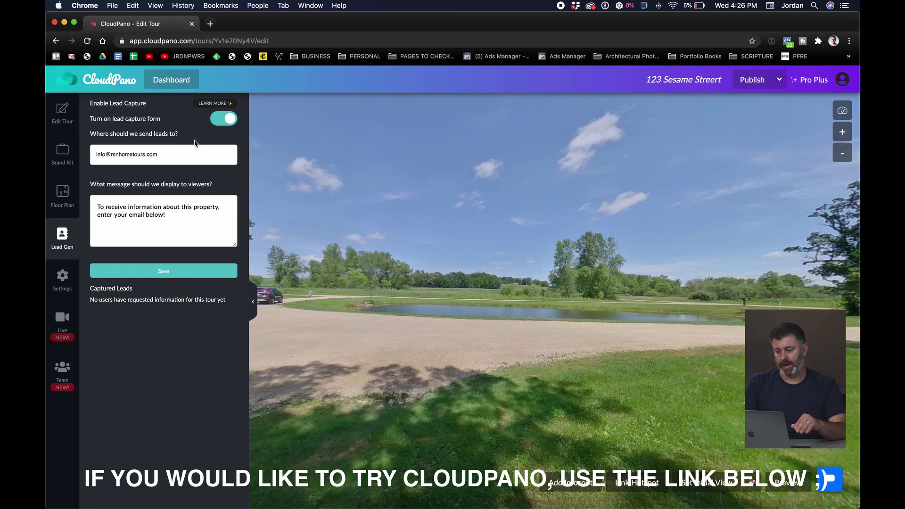
left_click(62, 278)
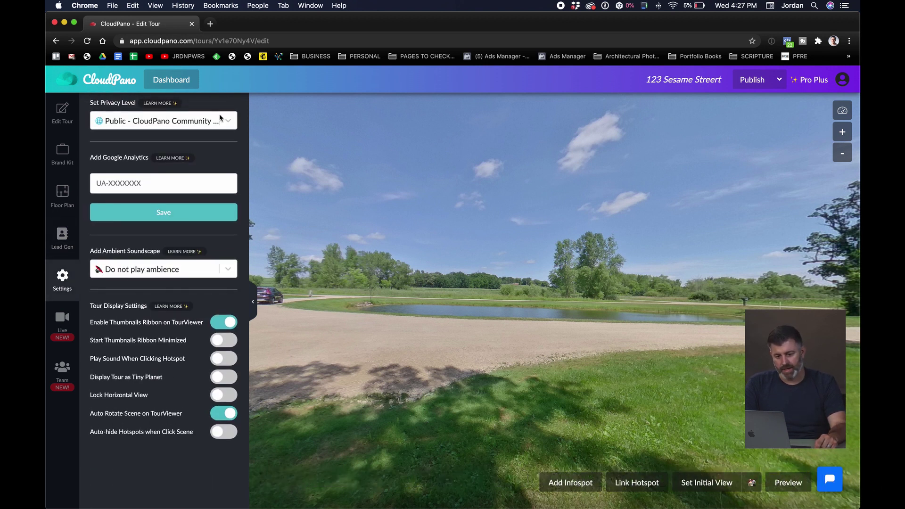
left_click(228, 118)
left_click(228, 121)
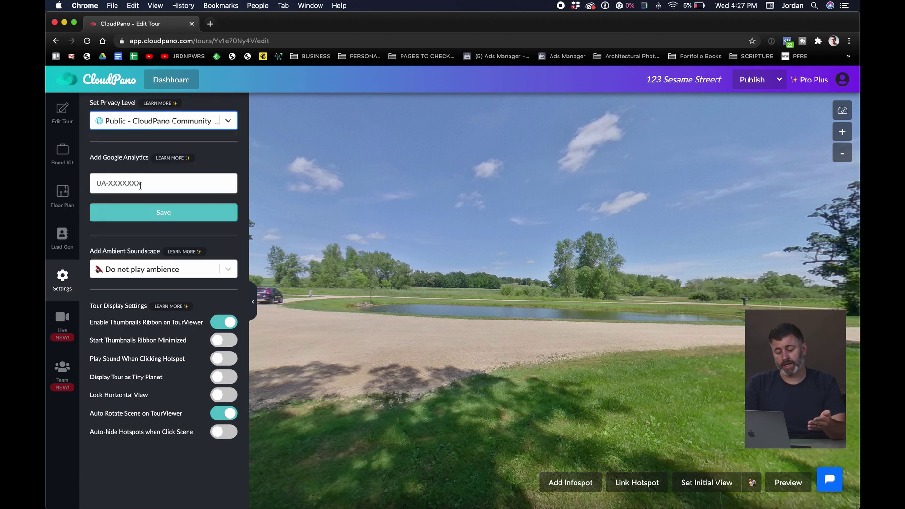
- Reopen the 123 Sesame Streert tour from the dashboard and have the Google Analytics tracking ID filled in under its settings
left_click(172, 80)
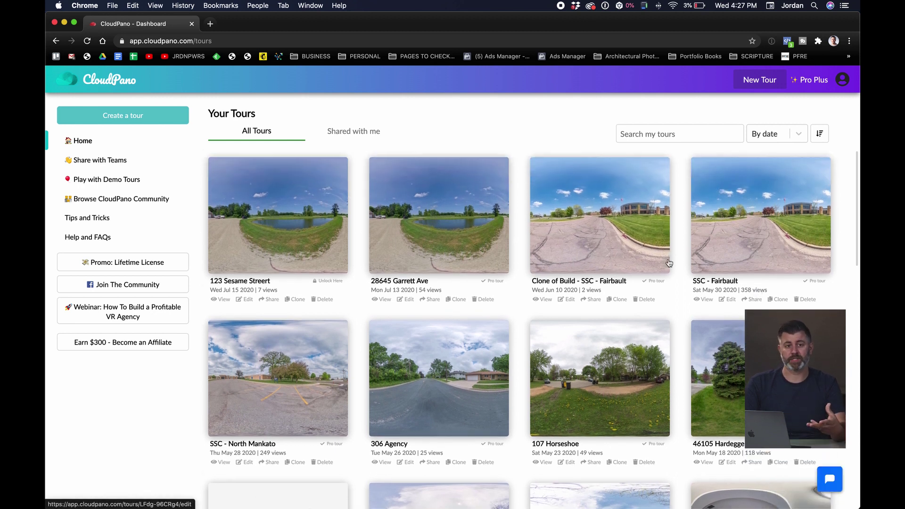
left_click(245, 299)
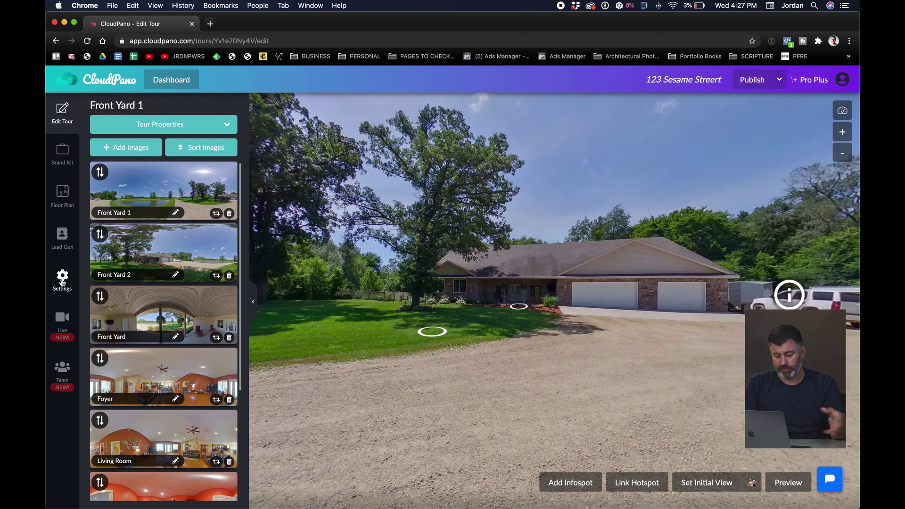
left_click(62, 282)
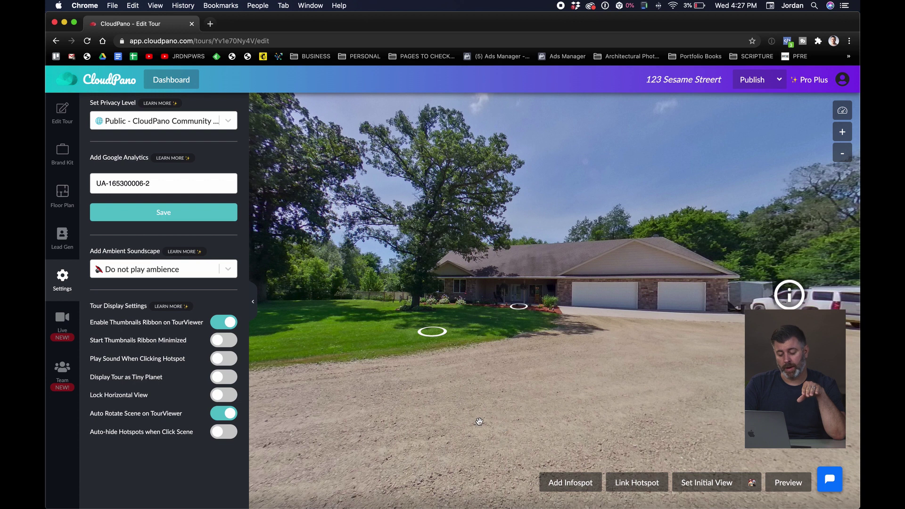
- Try starting the thumbnails ribbon minimized, expand the ribbon in the preview, and turn the option back off
left_click(222, 344)
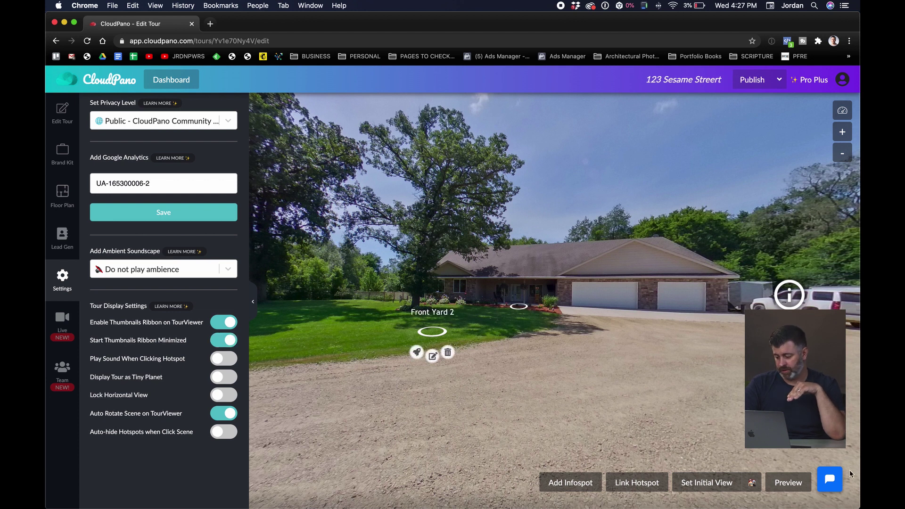
left_click(788, 482)
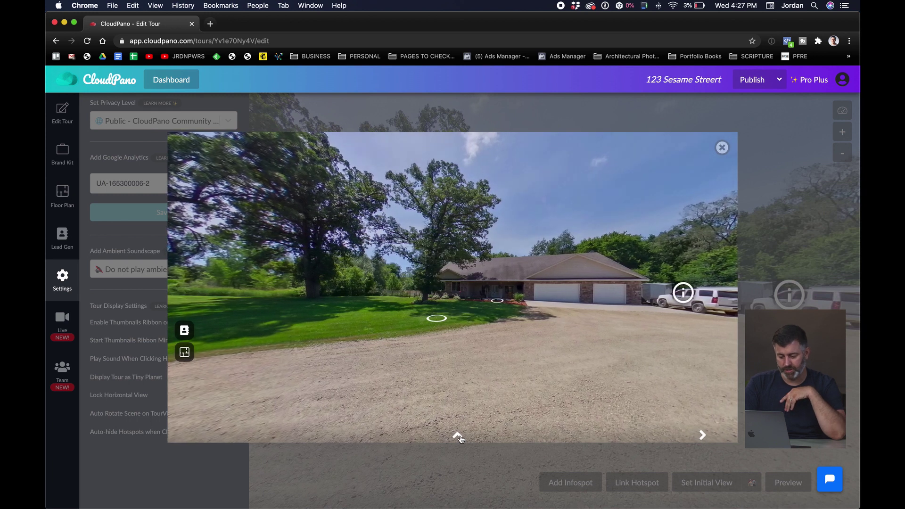
left_click(458, 437)
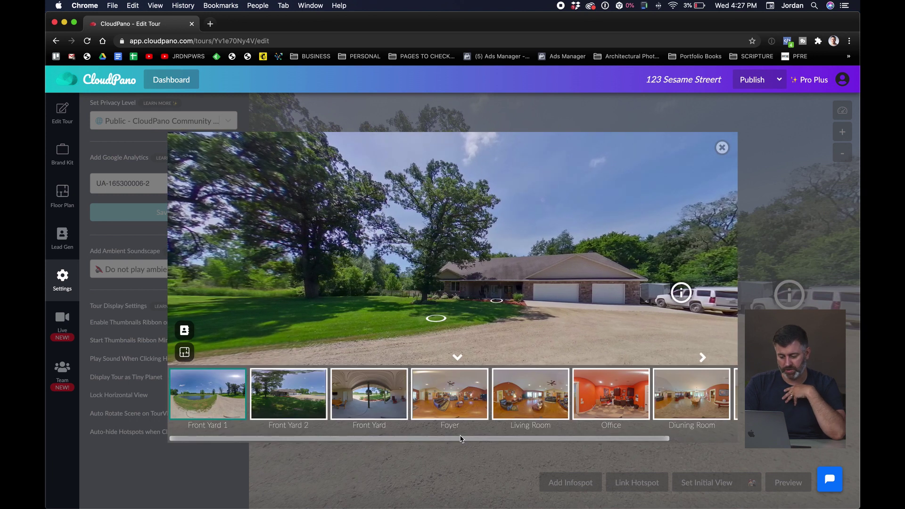
left_click(368, 118)
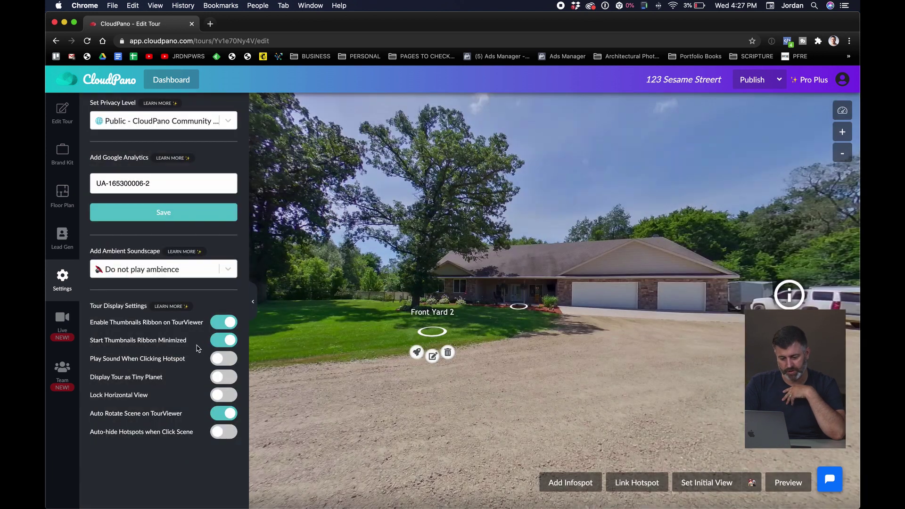
left_click(230, 341)
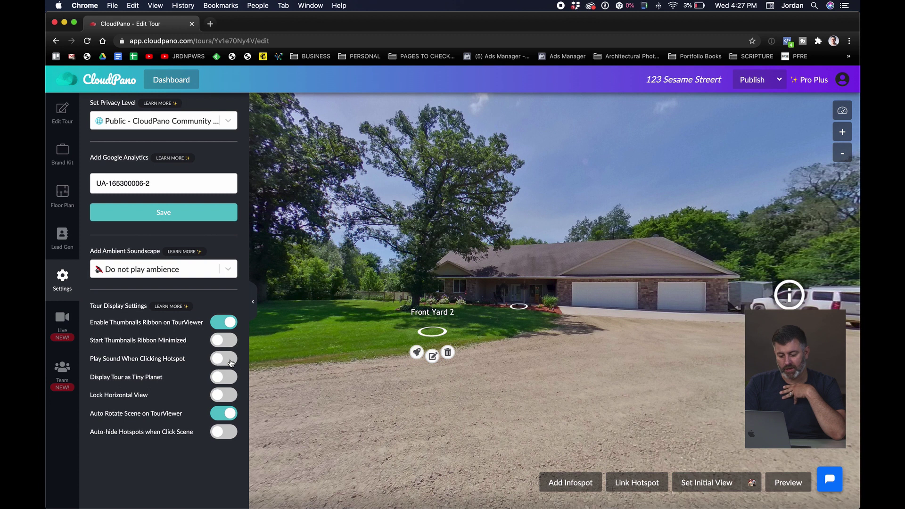
- Enable playing a sound on hotspot clicks and test it in the preview with the Front Yard 2 hotspot
left_click(230, 359)
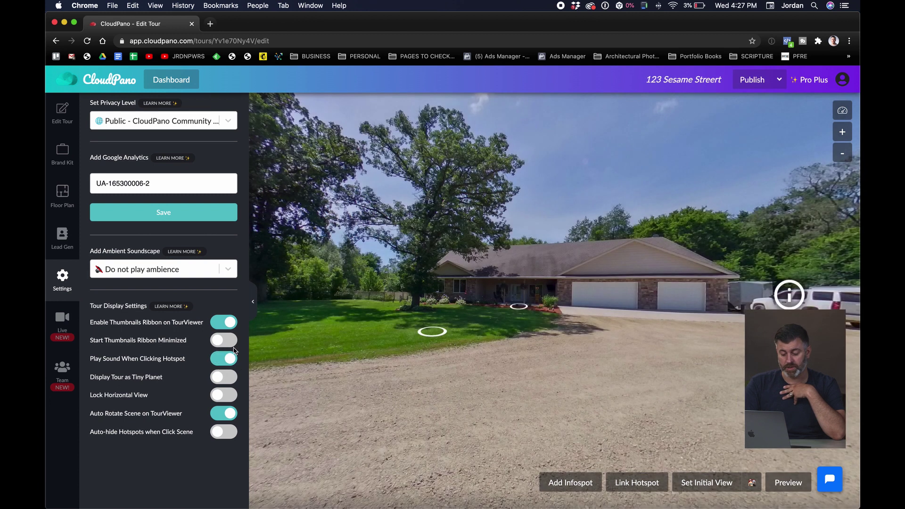
left_click(780, 482)
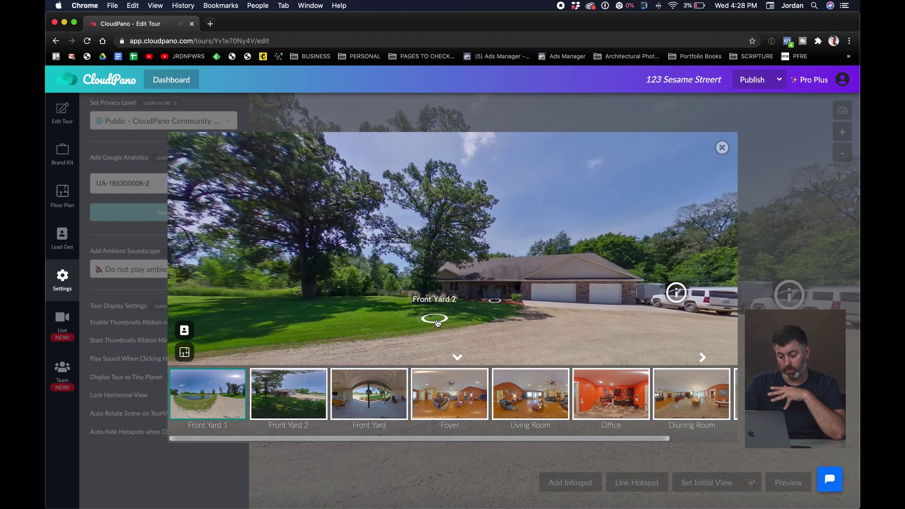
left_click(434, 320)
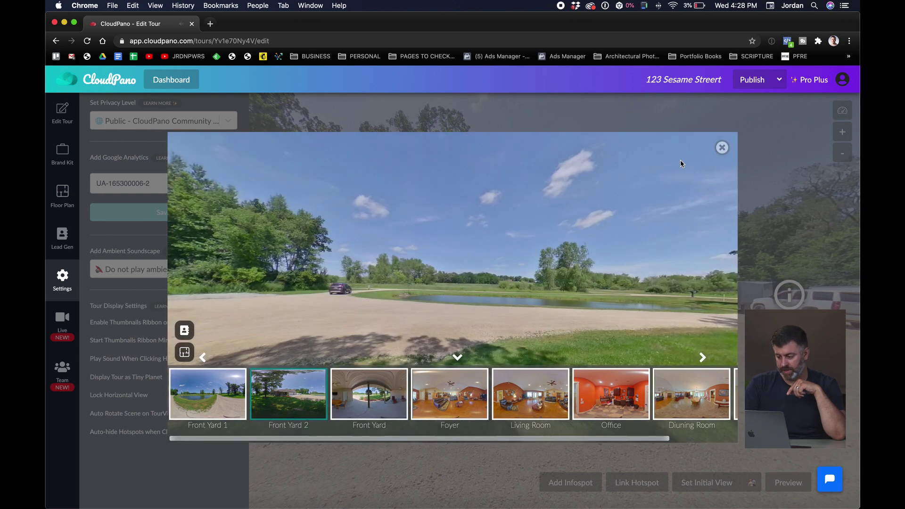
left_click(722, 148)
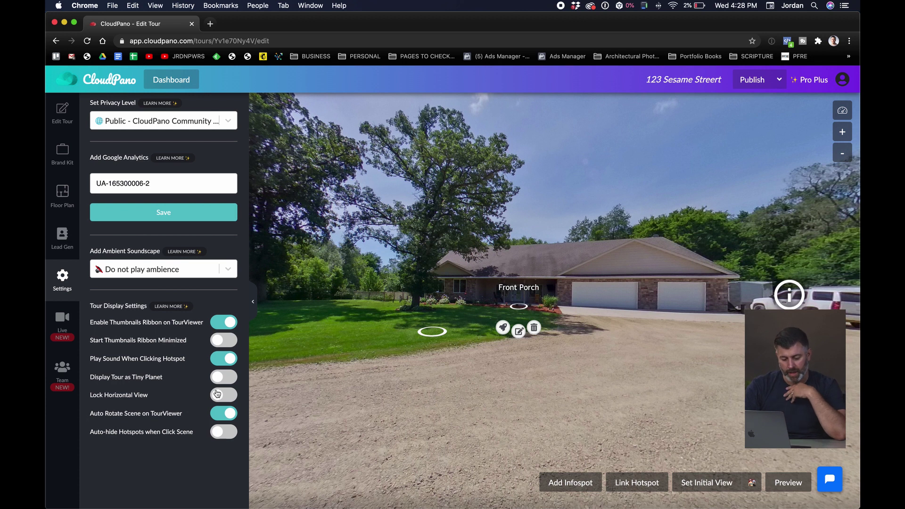
- Enable auto-hiding hotspots on scene clicks and test it in the preview by looking around and moving to the front porch
left_click(223, 432)
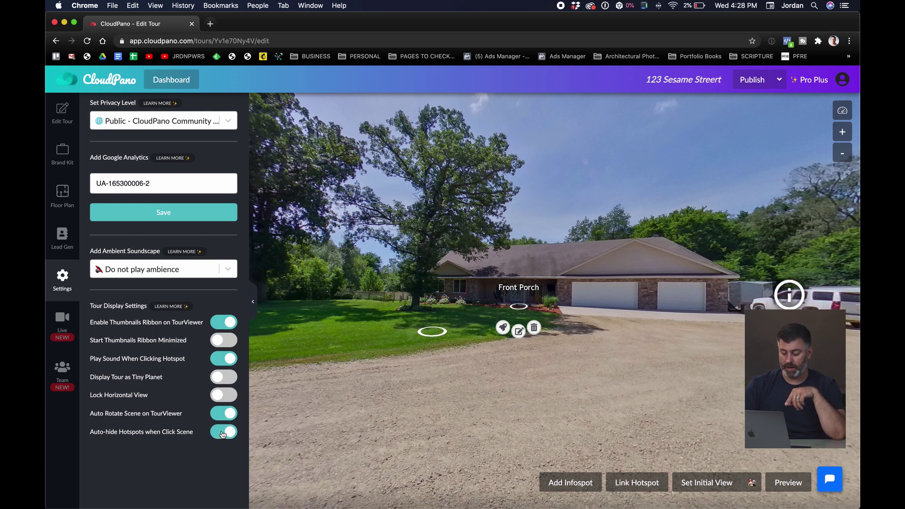
left_click(789, 484)
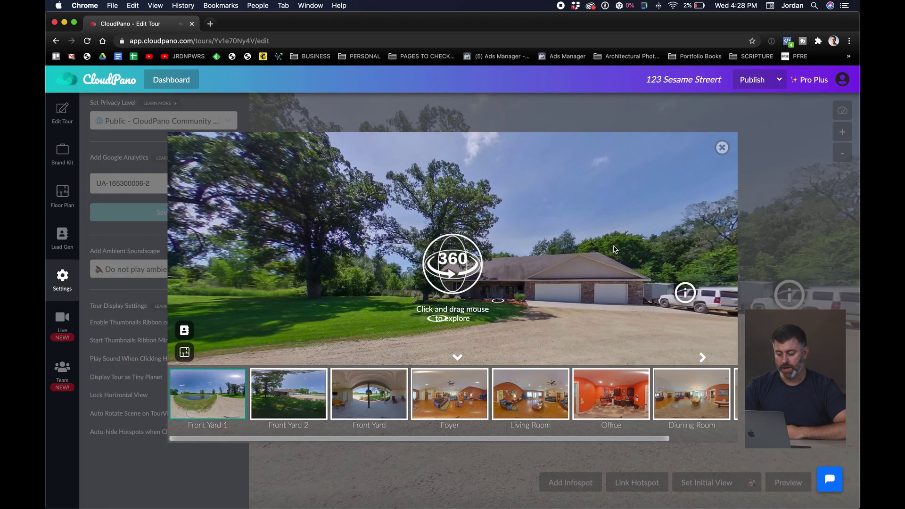
left_click_drag(615, 247, 533, 238)
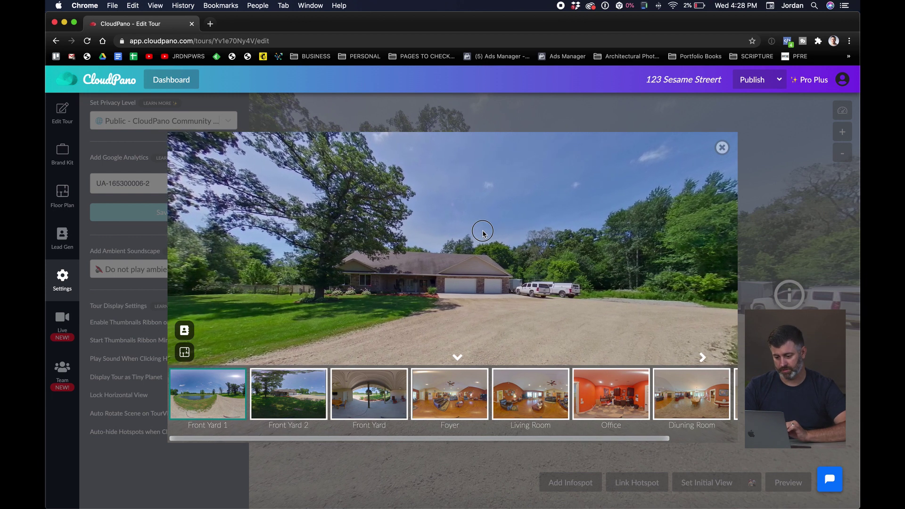
left_click(411, 294)
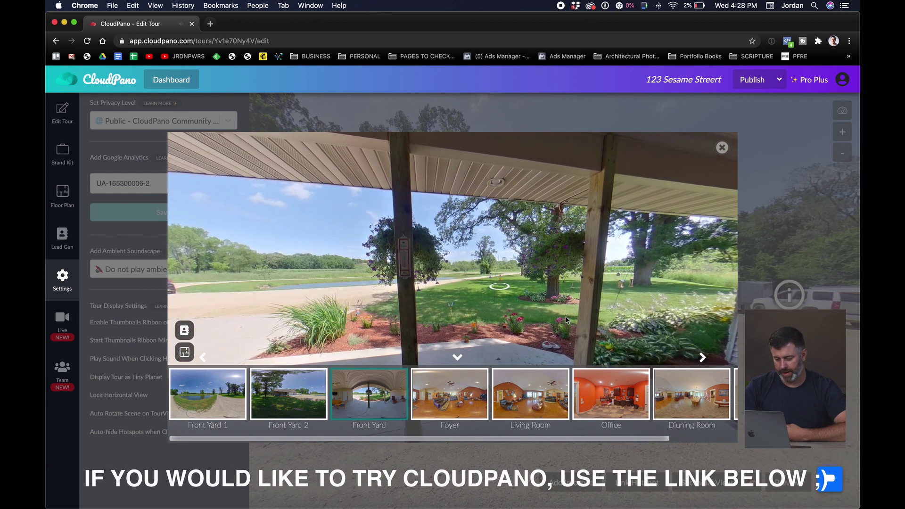
left_click(722, 148)
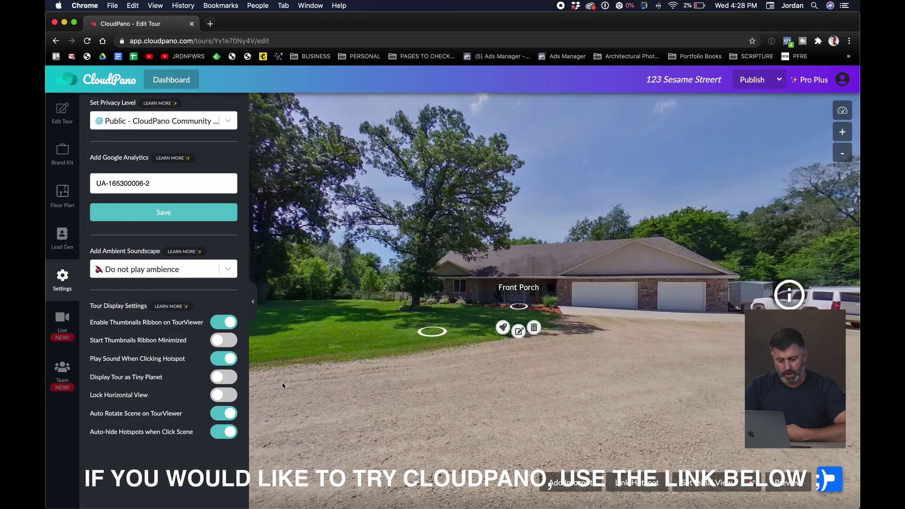
- Review the CloudPano Live video chat and team sharing options, and return to the tour's scene list
left_click(65, 323)
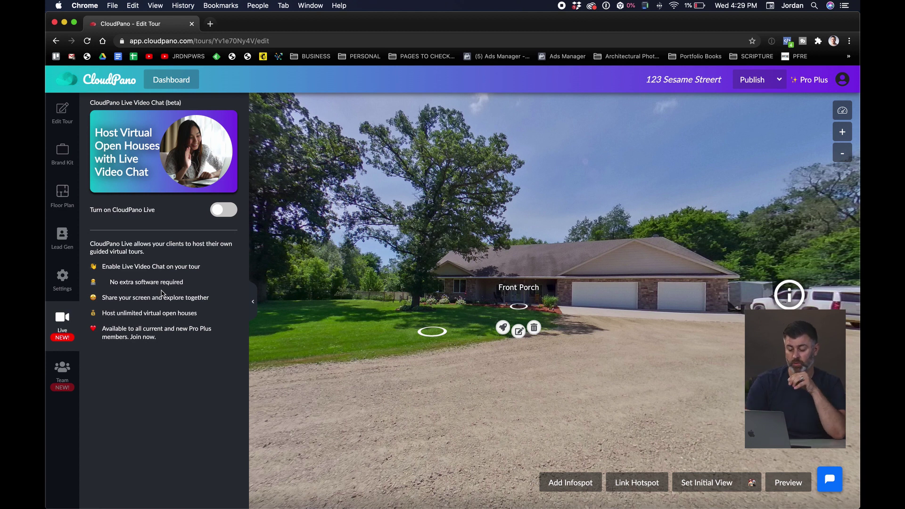
left_click(62, 381)
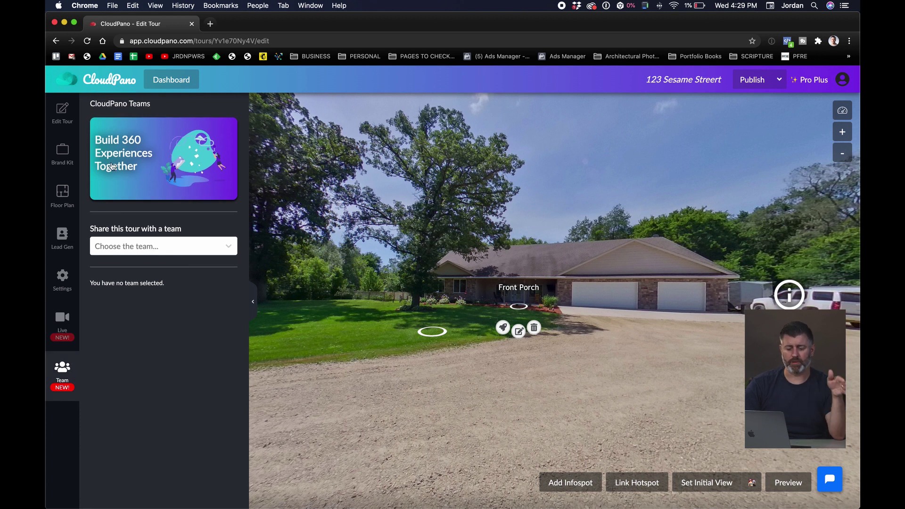
left_click(72, 123)
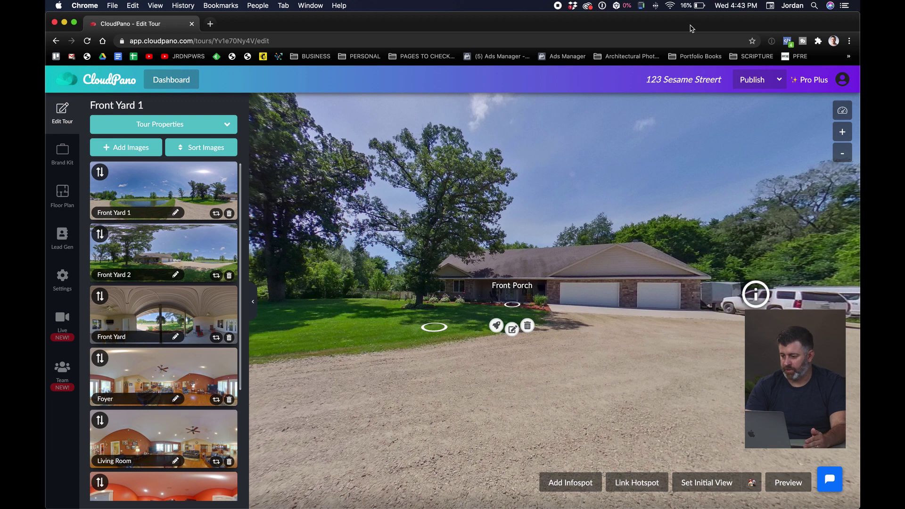
- Publish the tour, switch the sharing links to MLS compliant versions, and exit to the published tour
left_click(779, 81)
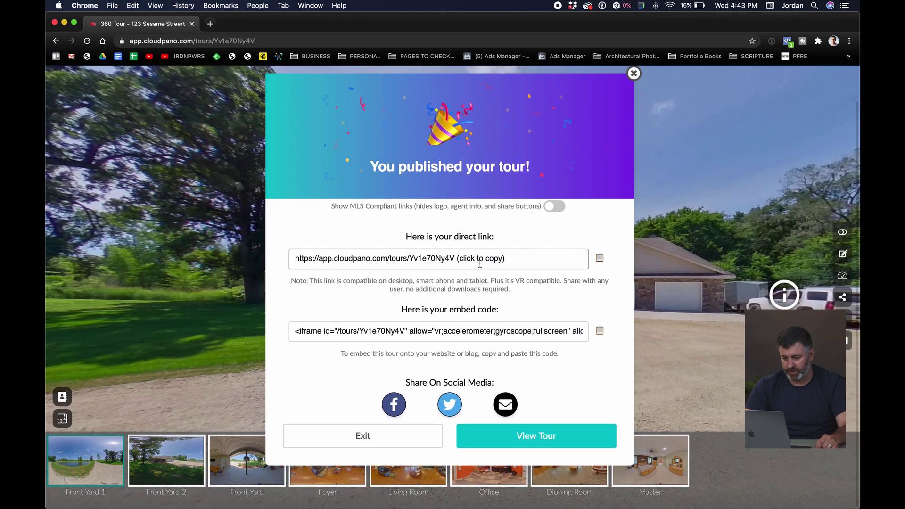
left_click(375, 207)
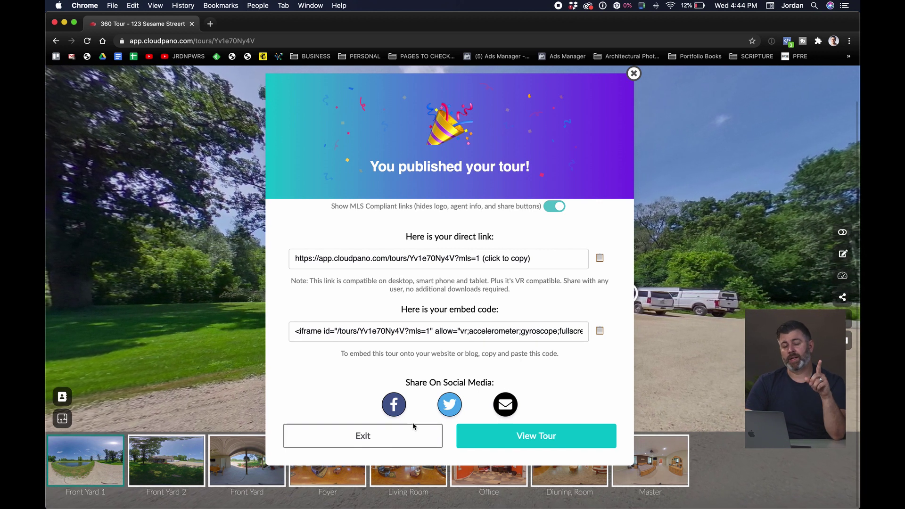
left_click(387, 434)
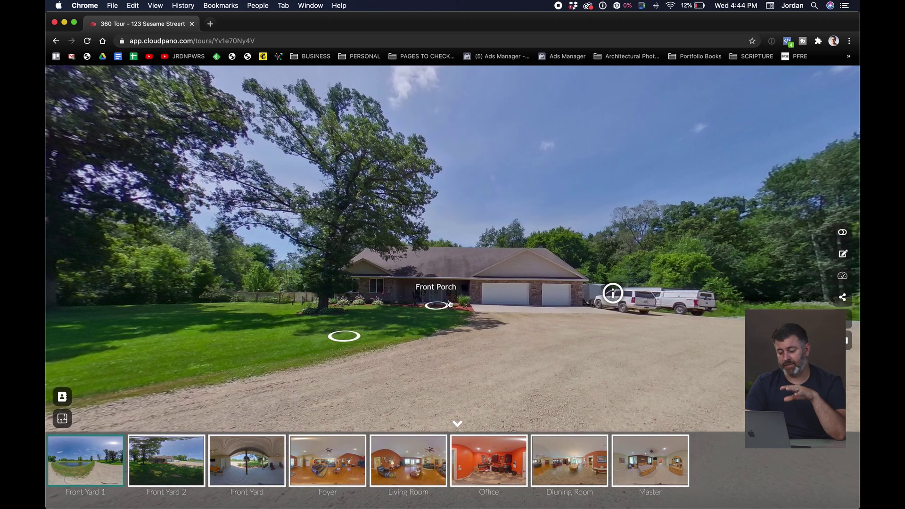